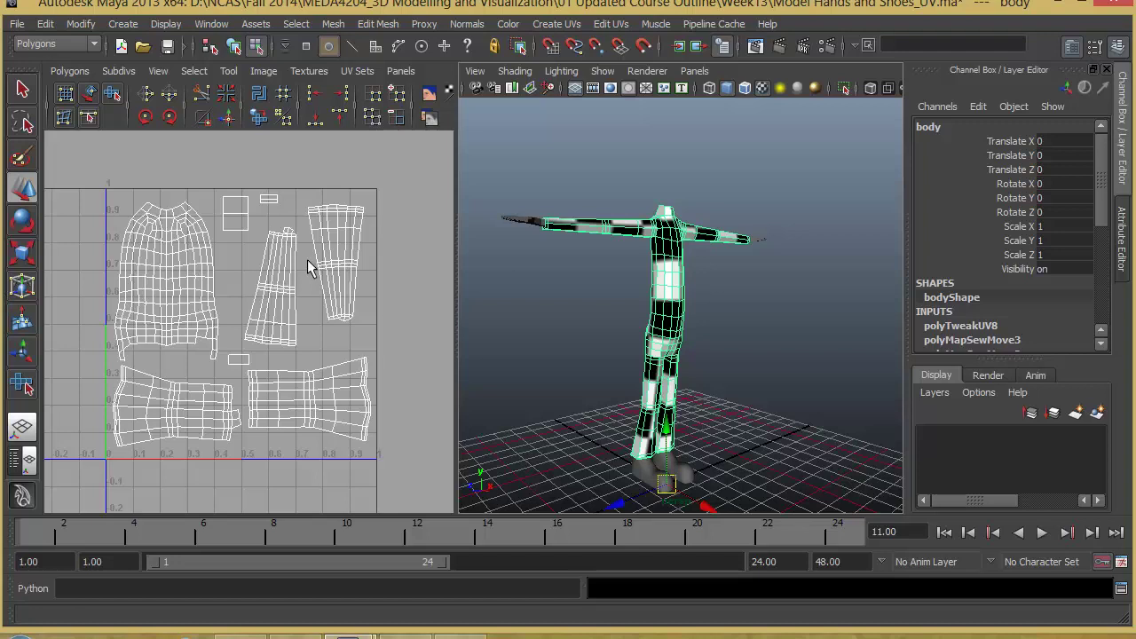
- Start creating a PSD network for the body's UVs with the image name set to sourceimages\CharBody.psd
left_click(263, 71)
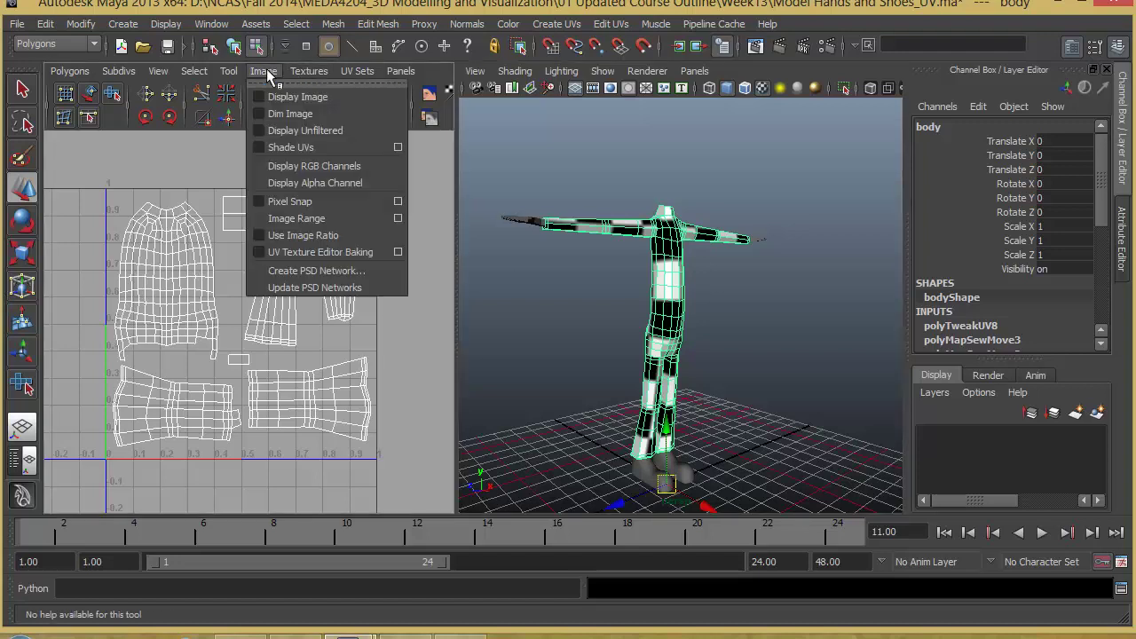
left_click(303, 275)
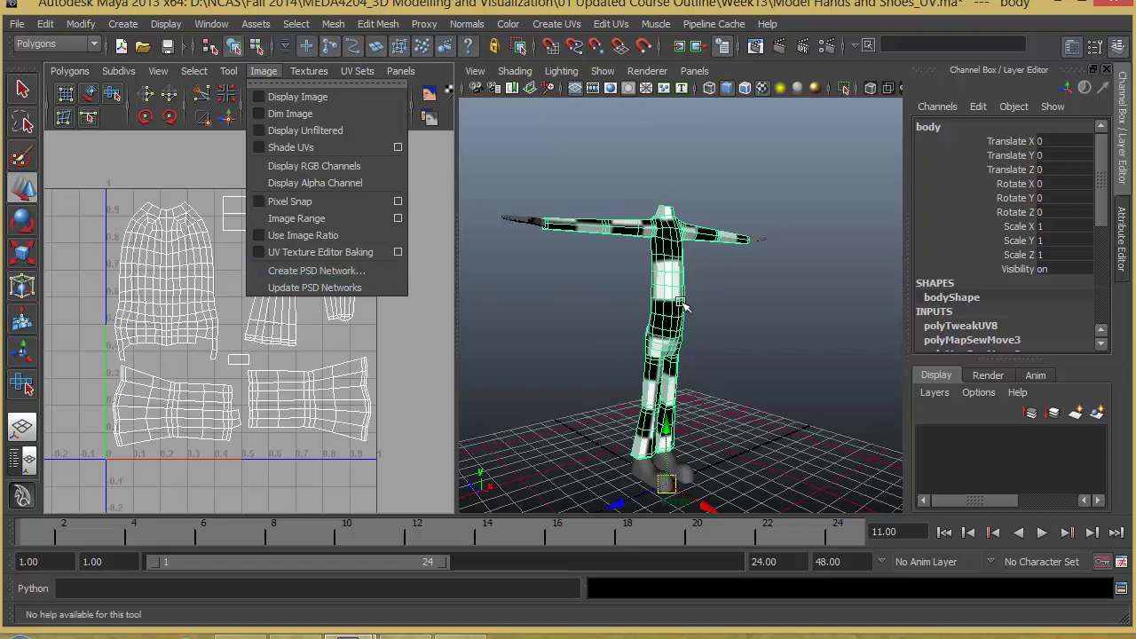
left_click(295, 276)
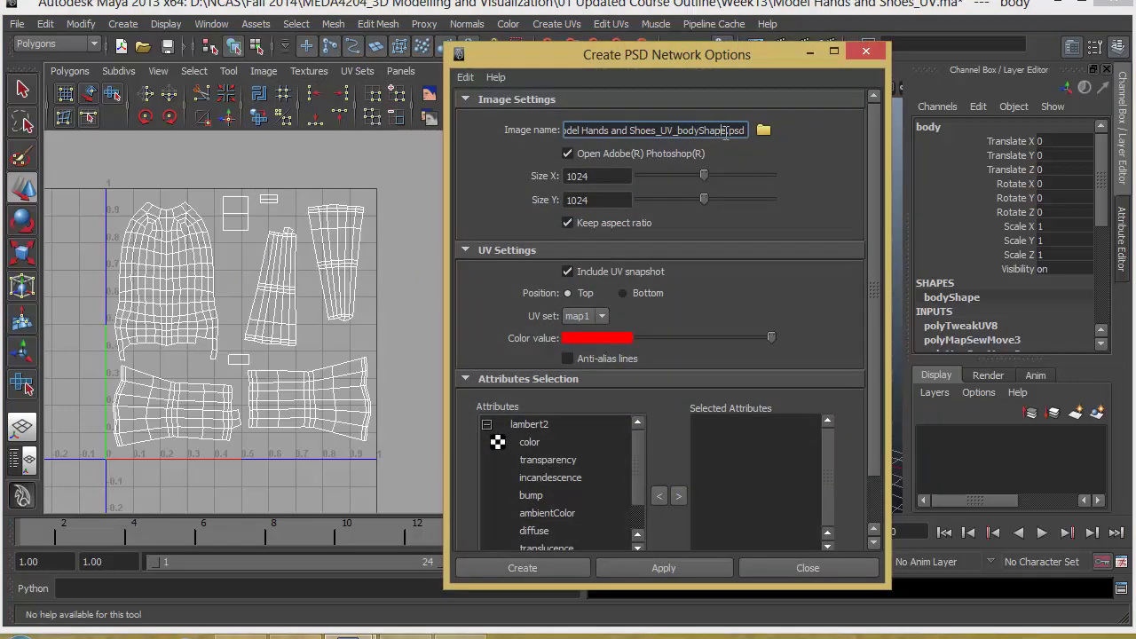
key("BackSpace")
key("BackSpace")
key("BackSpace")
key("BackSpace")
key("BackSpace")
key("BackSpace")
key("BackSpace")
key("BackSpace")
key("BackSpace")
key("BackSpace")
key("BackSpace")
key("BackSpace")
key("BackSpace")
key("BackSpace")
key("BackSpace")
key("BackSpace")
key("BackSpace")
key("BackSpace")
key("BackSpace")
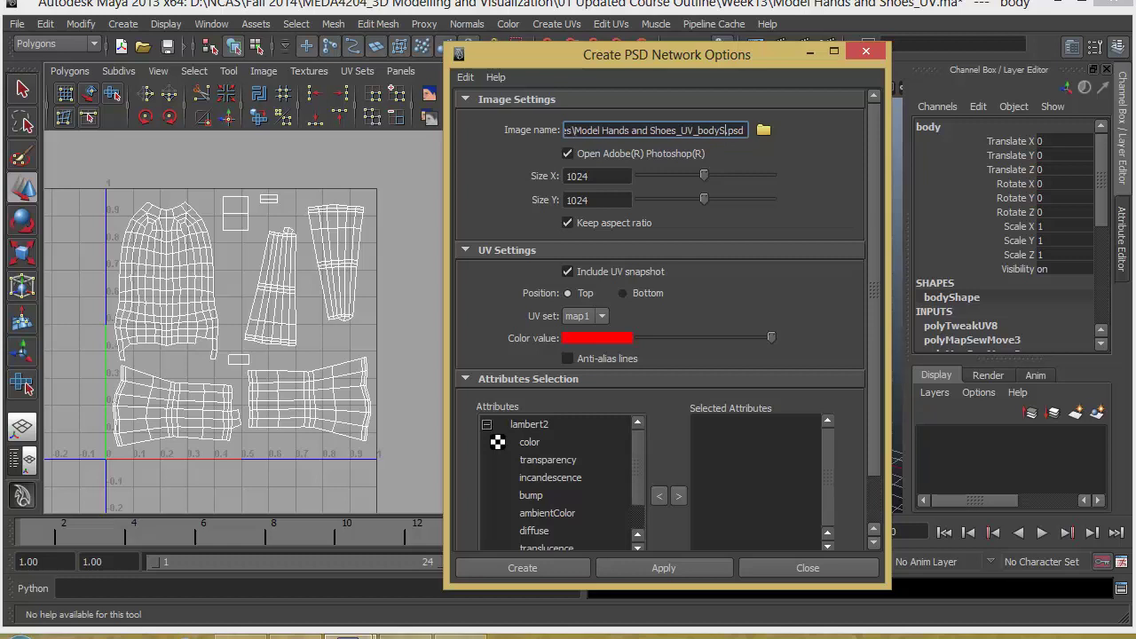
key("BackSpace")
key("BackSpace")
key("BackSpace")
key("BackSpace")
key("BackSpace")
key("BackSpace")
key("BackSpace")
key("BackSpace")
key("BackSpace")
key("BackSpace")
type("CharBody")
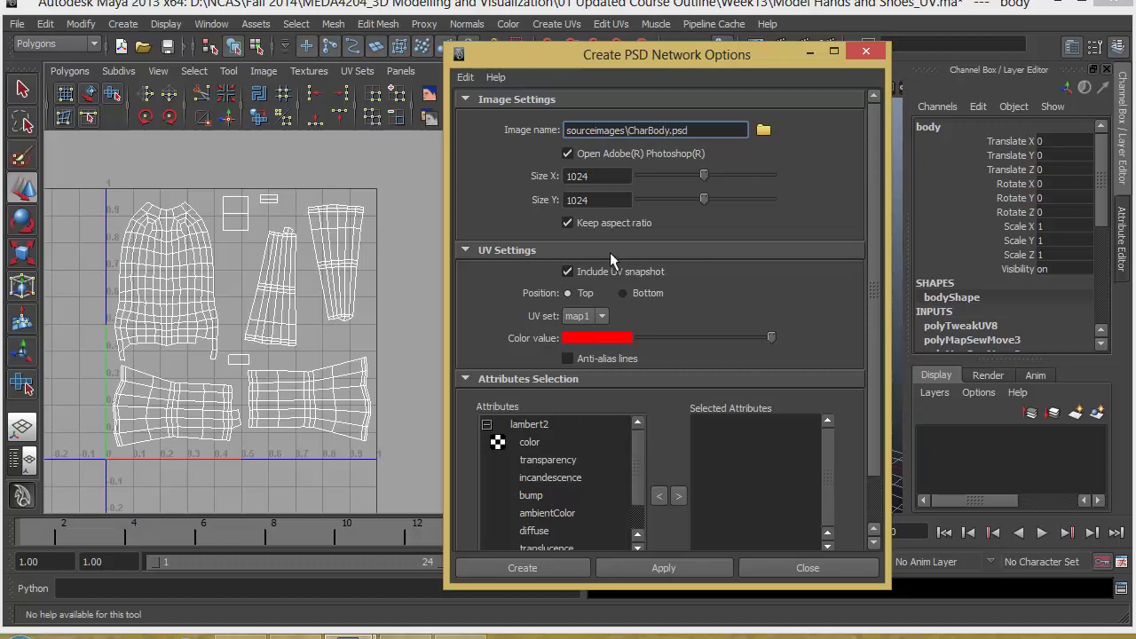
- Add lambert2's color to the selected attributes and create the PSD network
left_click(525, 442)
left_click(679, 497)
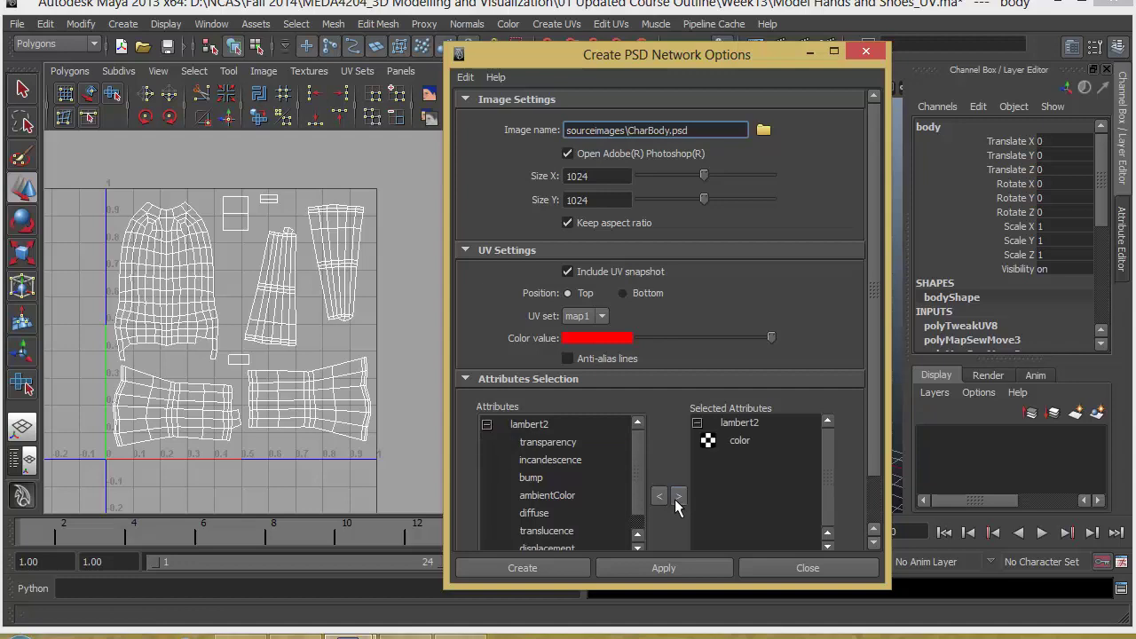
left_click(523, 568)
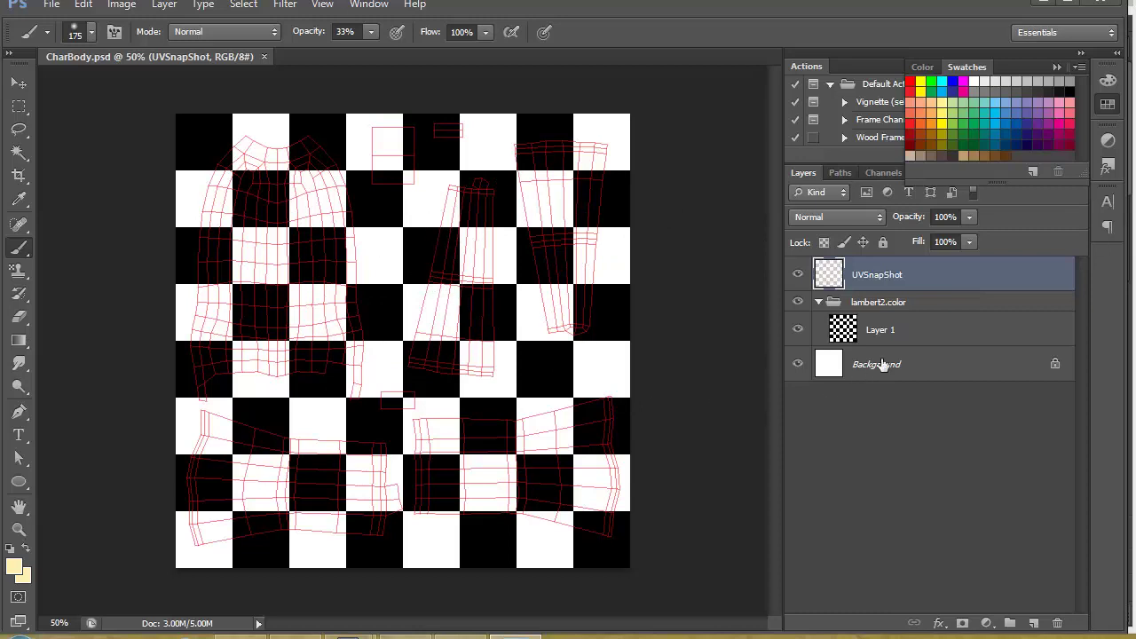
- Delete the checkerboard layer from the lambert2.color group and put a new empty layer inside that group
left_click(874, 331)
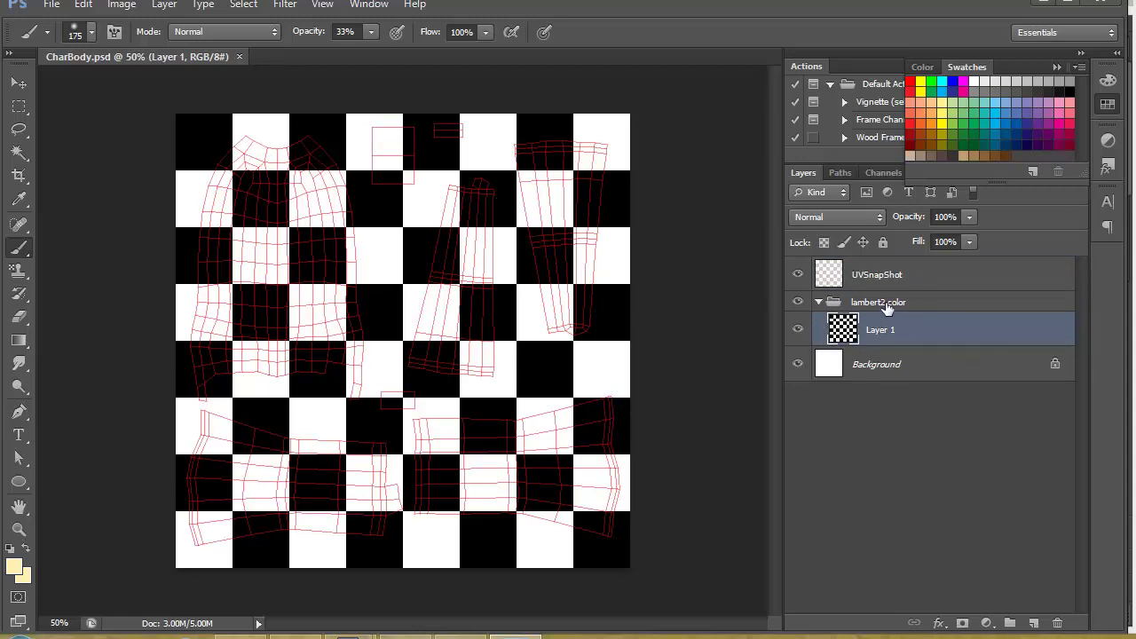
left_click_drag(845, 331, 1057, 622)
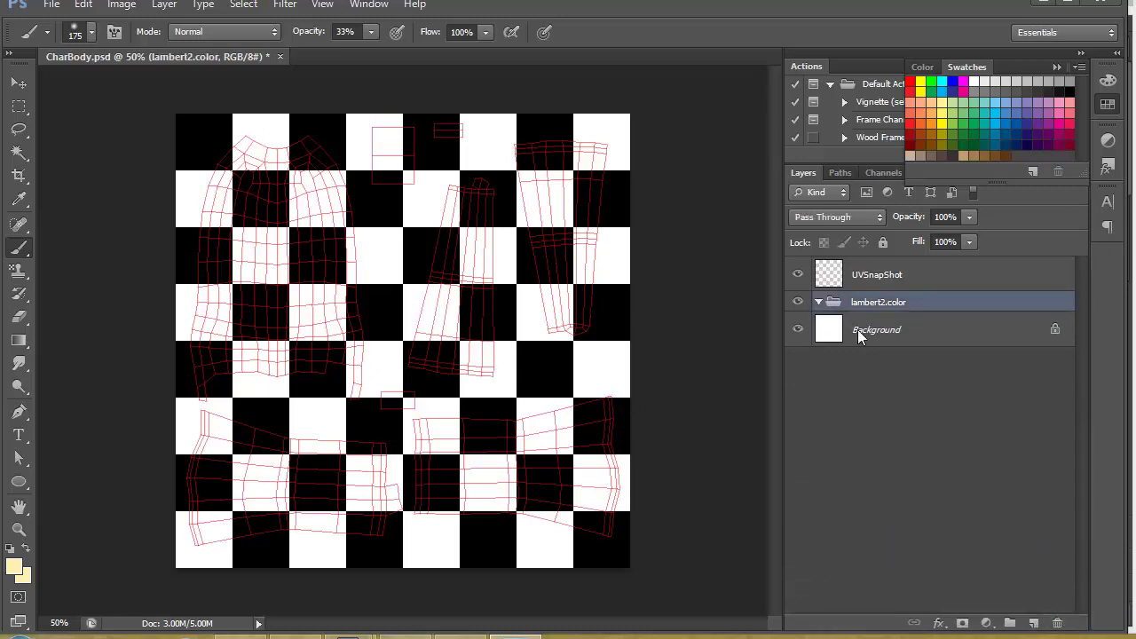
left_click(861, 330)
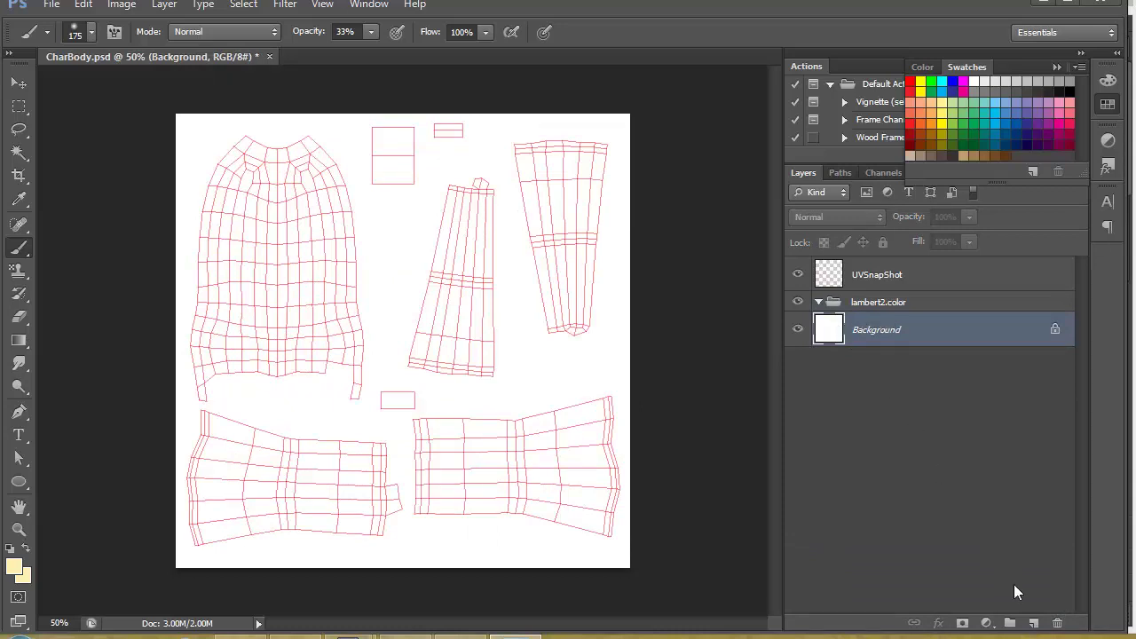
left_click(1033, 623)
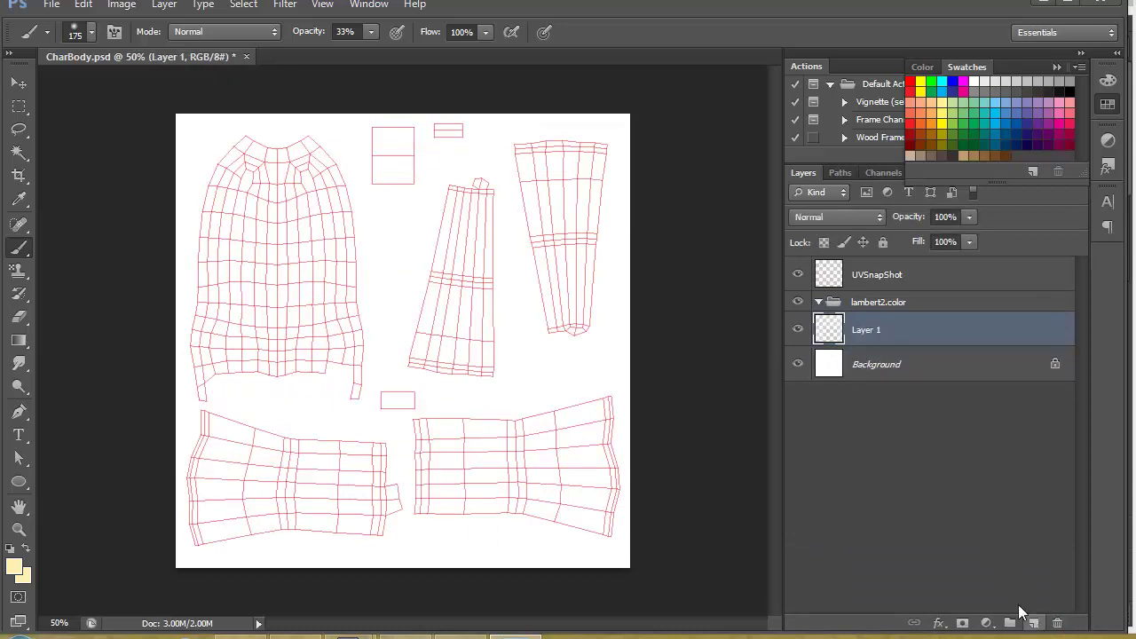
left_click_drag(869, 335, 875, 305)
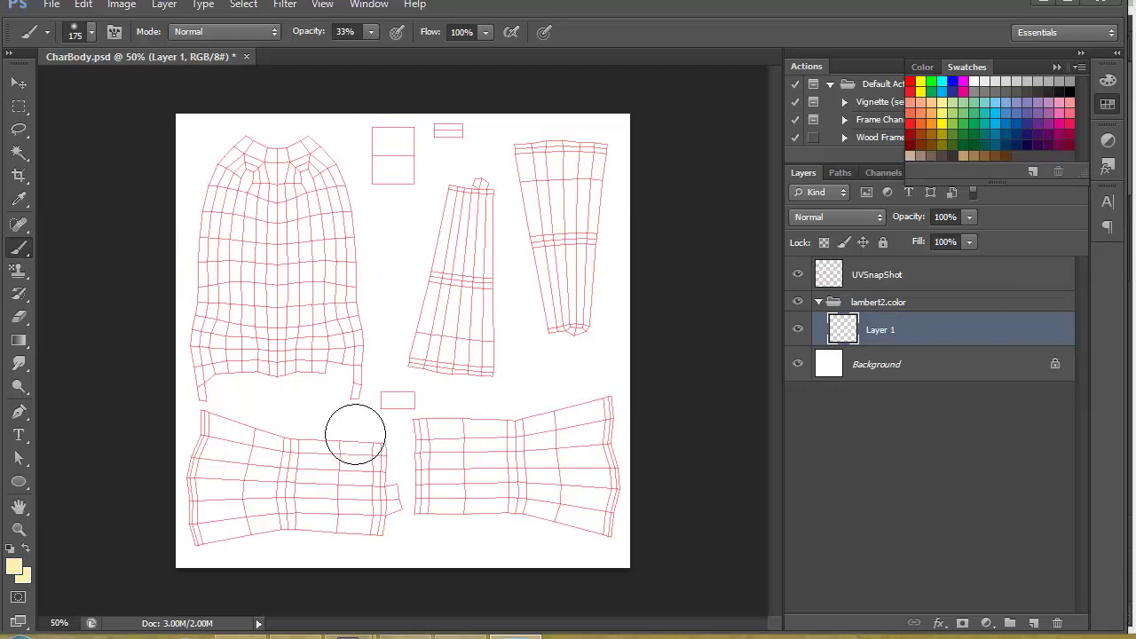
- Set the foreground colour to yellow and the brush opacity to 100%, and fill the whole new layer with yellow
left_click(11, 572)
left_click_drag(887, 227, 844, 205)
left_click(1056, 180)
mouse_move(239, 167)
left_mouse_down()
mouse_move(208, 178)
mouse_move(337, 164)
left_mouse_up()
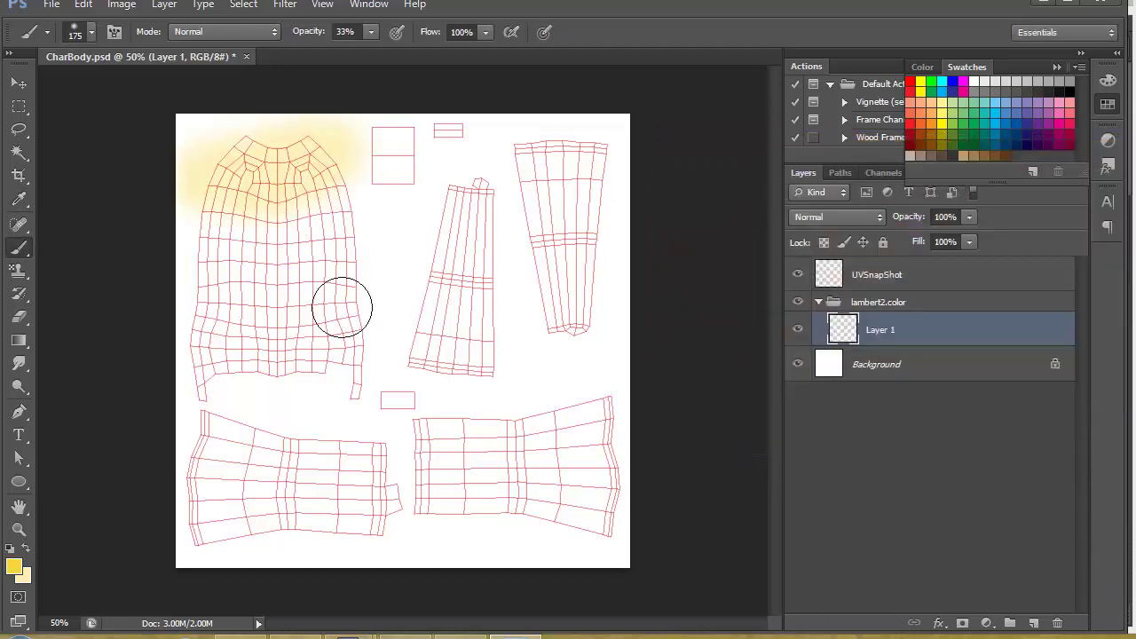
left_click(366, 168)
left_click_drag(315, 36, 516, 37)
mouse_move(457, 196)
left_mouse_down()
mouse_move(281, 231)
mouse_move(71, 190)
mouse_move(122, 183)
mouse_move(168, 155)
mouse_move(345, 144)
left_mouse_up()
key("alt+BackSpace")
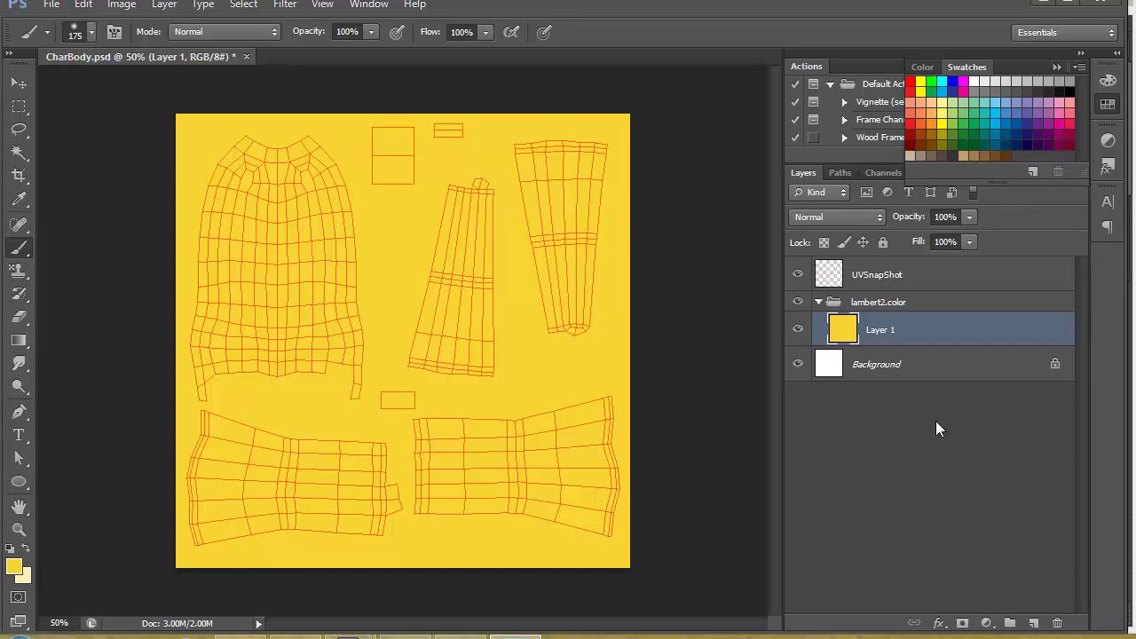
- Save CharBody.psd, switch to Maya and update the PSD networks
left_click(51, 5)
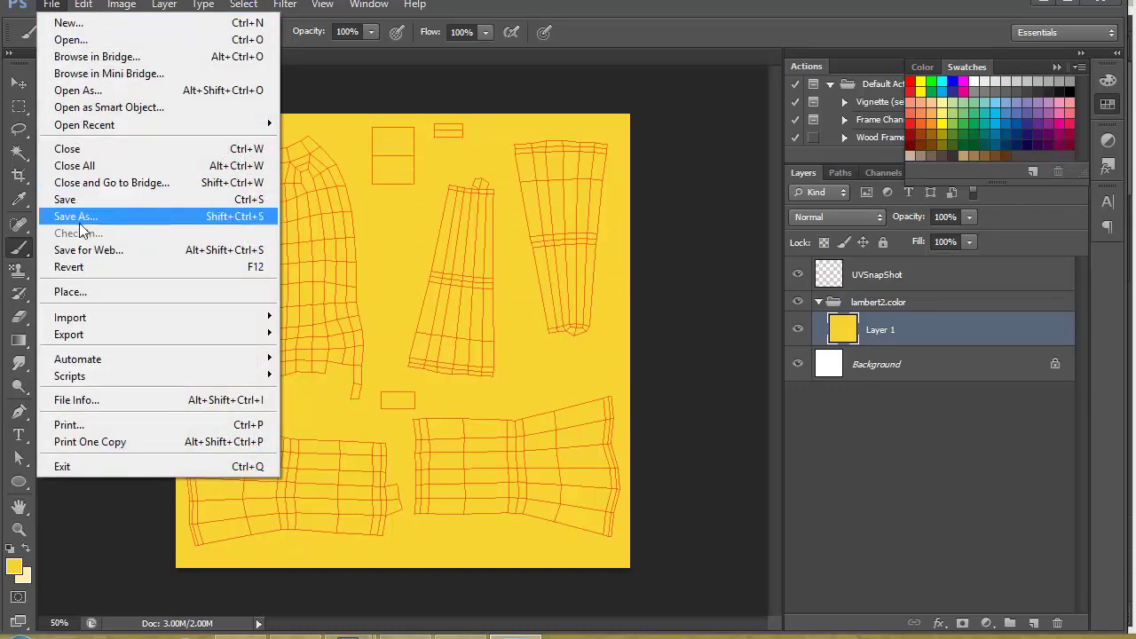
left_click(95, 197)
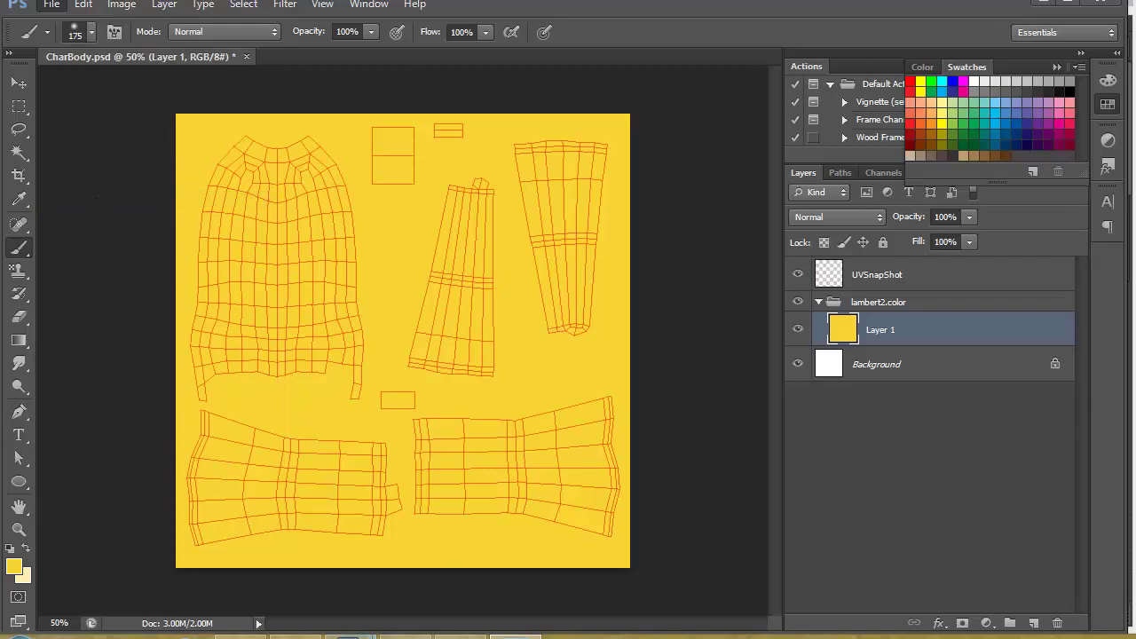
mouse_move(348, 635)
left_click(521, 533)
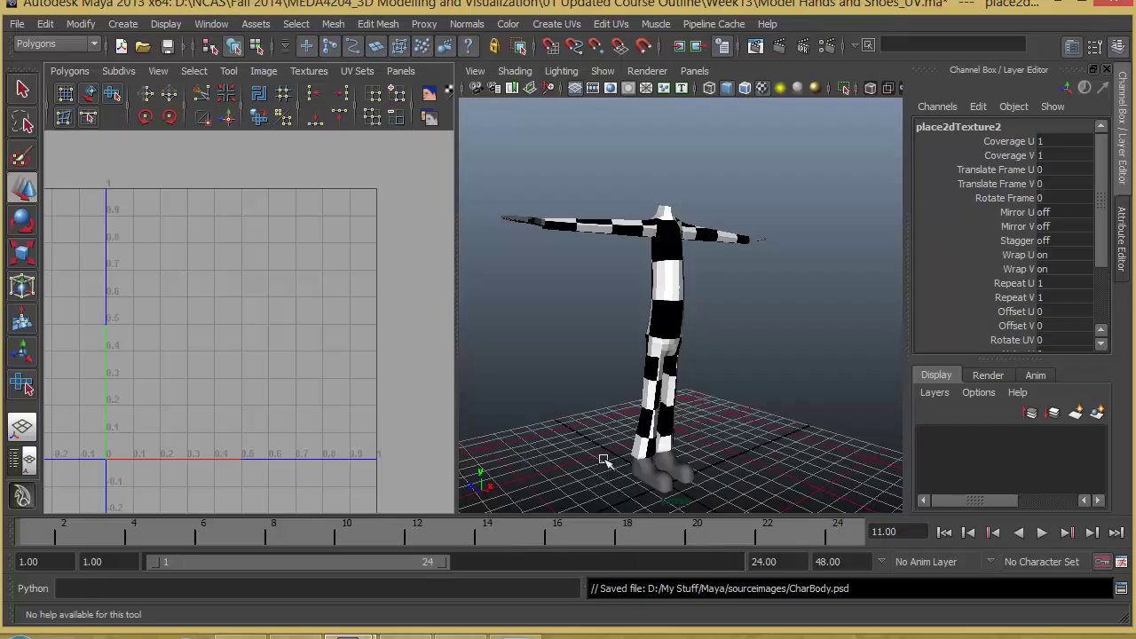
left_click(263, 71)
mouse_move(309, 73)
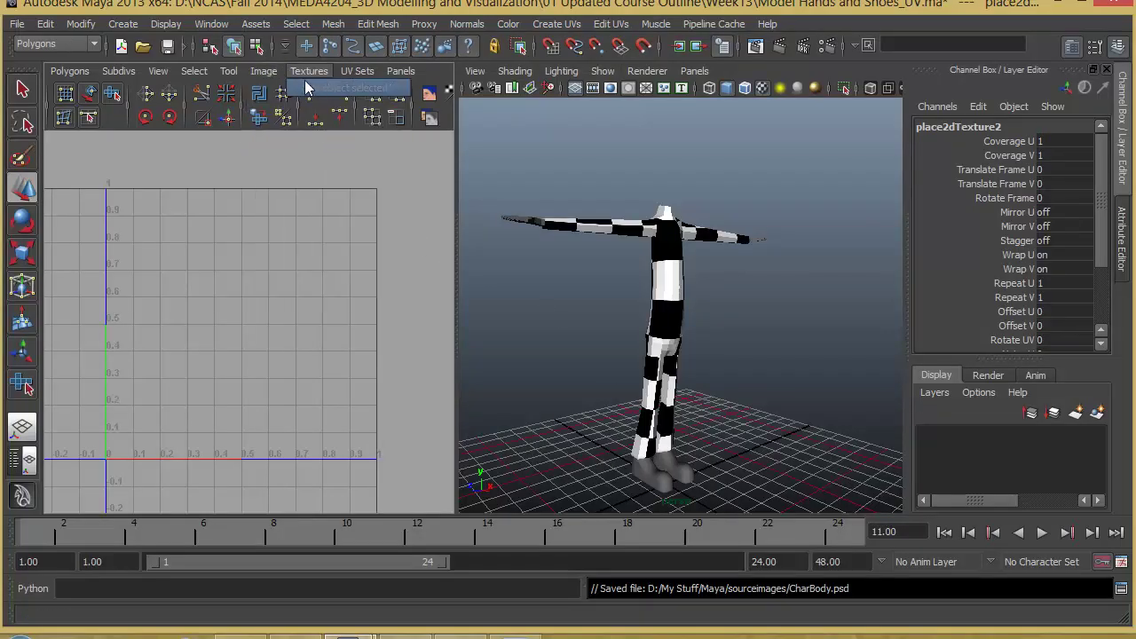
left_click(293, 81)
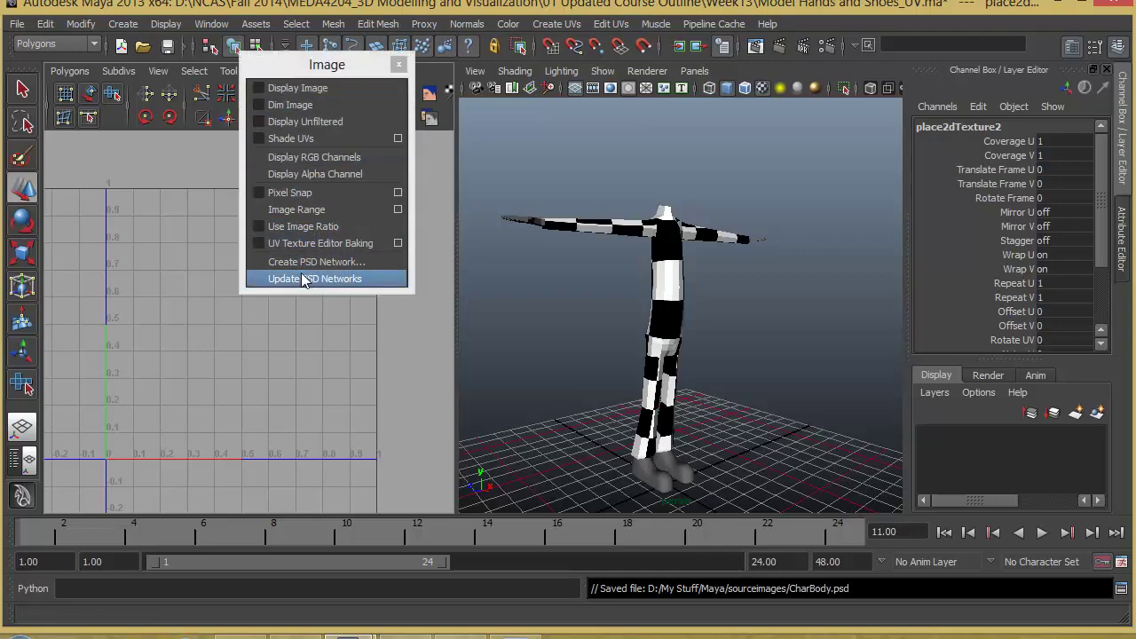
left_click(303, 281)
- Examine the updated texture on the body from several angles, close up and at full figure
left_click_drag(722, 387, 649, 355, "alt")
right_click_drag(648, 354, 755, 373, "alt")
left_click_drag(756, 373, 679, 229, "alt")
left_click_drag(727, 385, 706, 400, "alt")
right_click_drag(705, 284, 737, 278, "alt")
middle_click_drag(737, 279, 735, 377, "alt")
left_click_drag(735, 378, 696, 327, "alt")
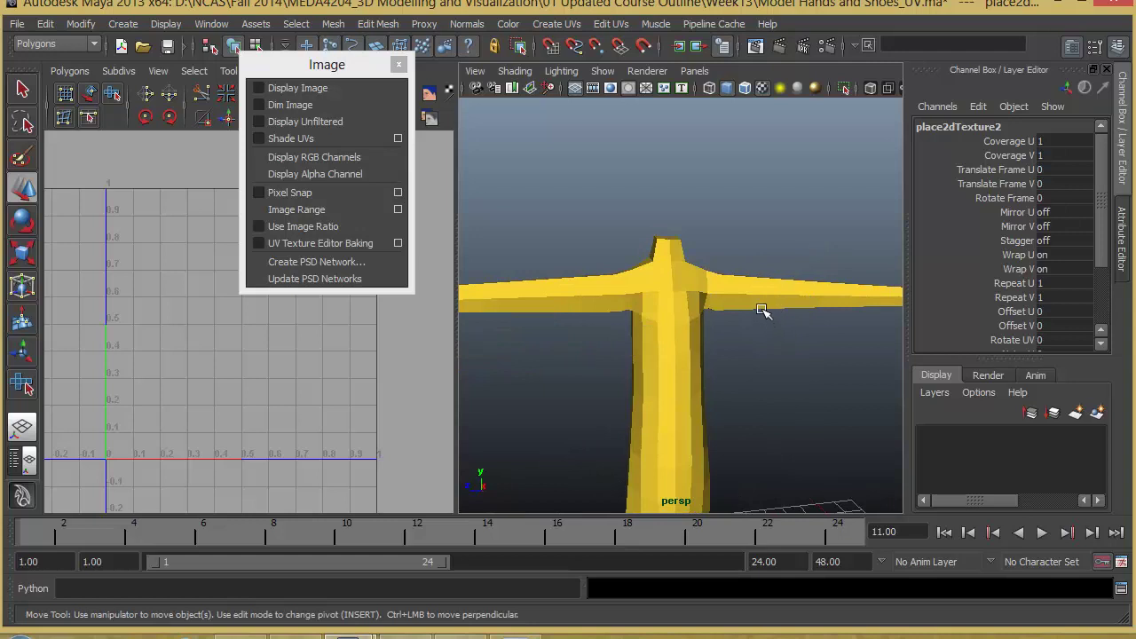
right_click_drag(790, 405, 612, 406, "alt")
middle_click_drag(677, 412, 680, 368, "alt")
left_click_drag(680, 367, 683, 369, "alt")
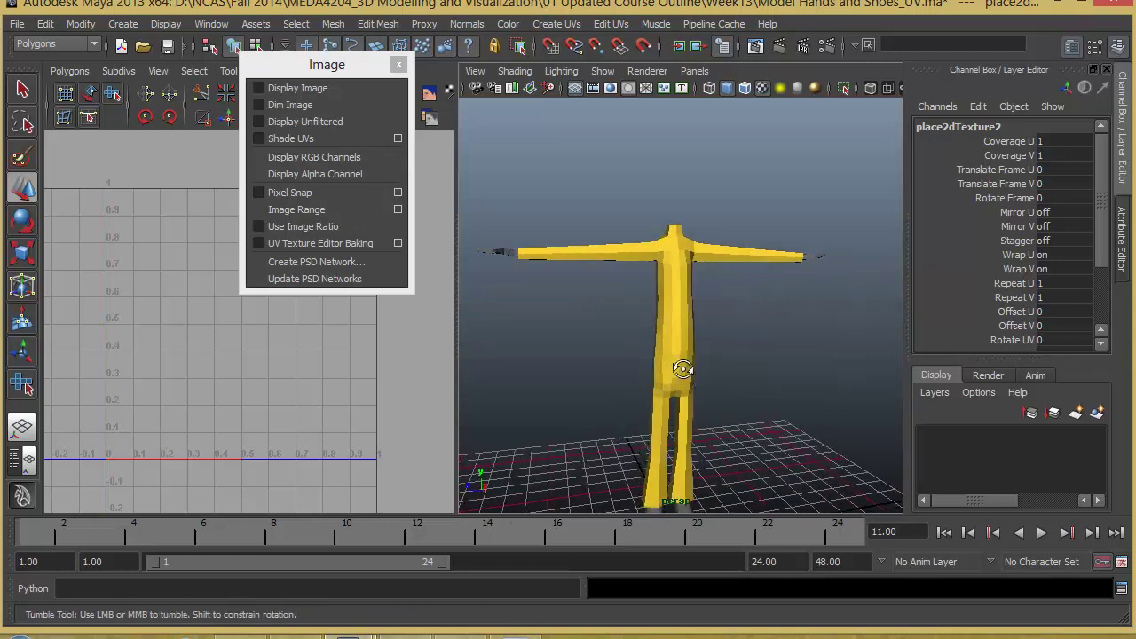
- Display the body mesh in smooth preview, deselect it and look it over
left_click(668, 338)
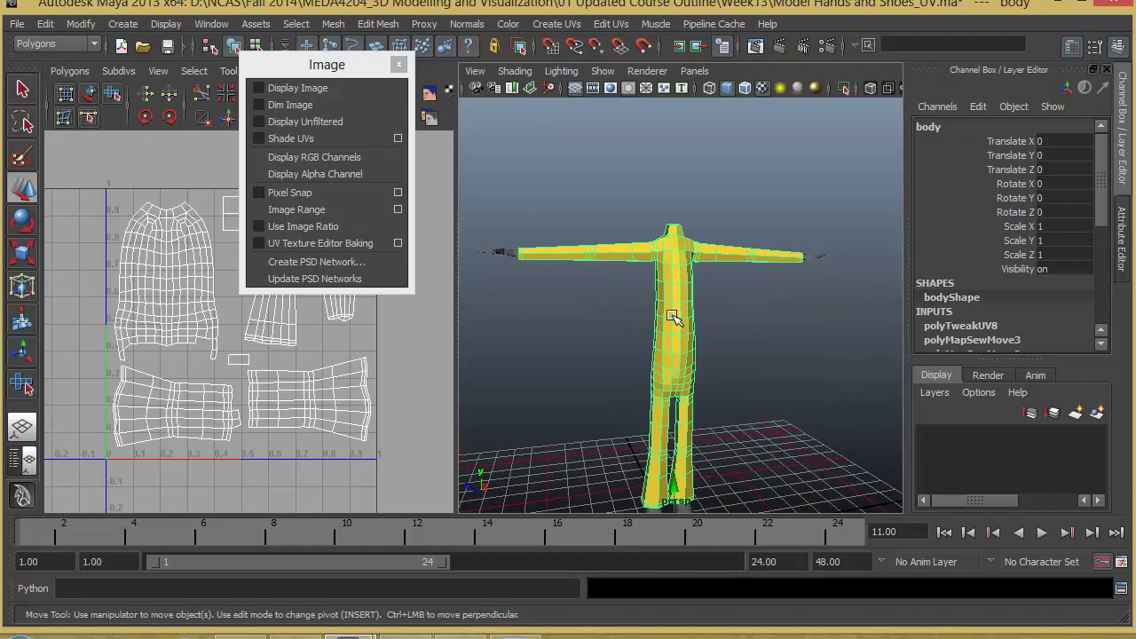
key("3")
left_click(753, 399)
right_click_drag(826, 407, 788, 398, "alt")
middle_click_drag(717, 399, 707, 360, "alt")
left_click_drag(712, 363, 702, 169, "alt")
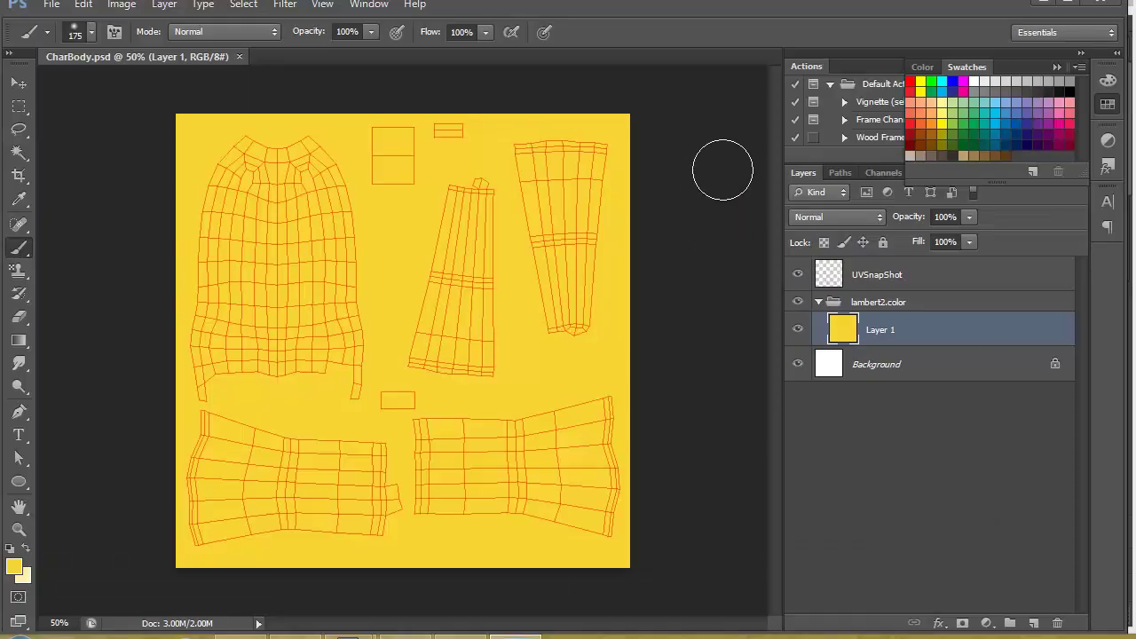
- Switch to Photoshop, set the foreground colour to black and reduce the brush size to 25 px
key("alt")
left_click(14, 568)
type("0")
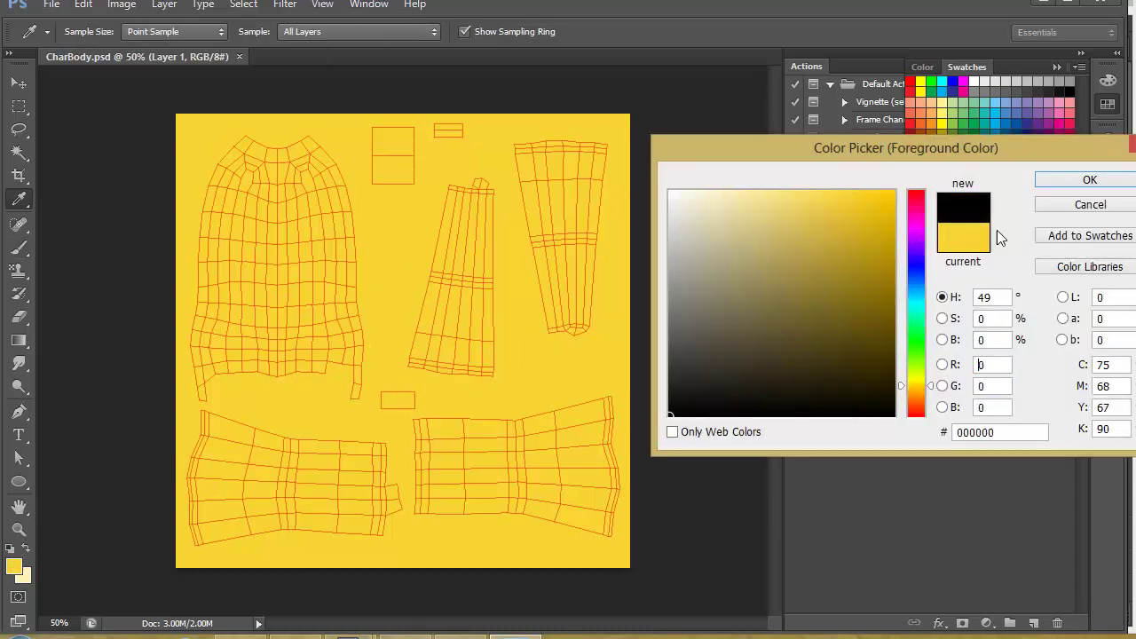
left_click(1090, 179)
key("bracketleft")
key("bracketleft")
key("bracketleft")
key("bracketleft")
key("bracketleft")
key("bracketleft")
key("bracketleft")
key("bracketleft")
key("bracketleft")
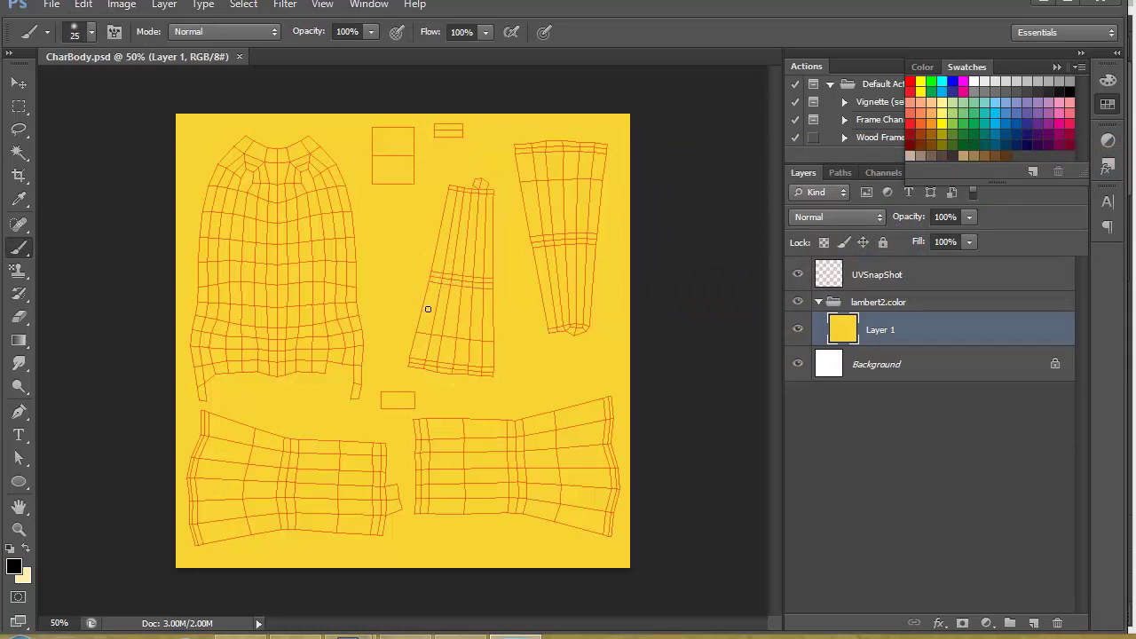
- Paint a black stroke across the middle arm UV shell, save the PSD, and update the PSD networks in Maya to check it
left_click_drag(419, 308, 500, 315)
key("ctrl+s")
key("alt+Tab")
left_click(329, 279)
right_click_drag(720, 269, 678, 242, "alt")
left_click_drag(677, 242, 730, 248, "alt")
scroll(772, 233, "up", 3)
- In Photoshop, replace the black stroke with one lower on the arm UV shell, save, and update the PSD networks in Maya
key("alt+Tab")
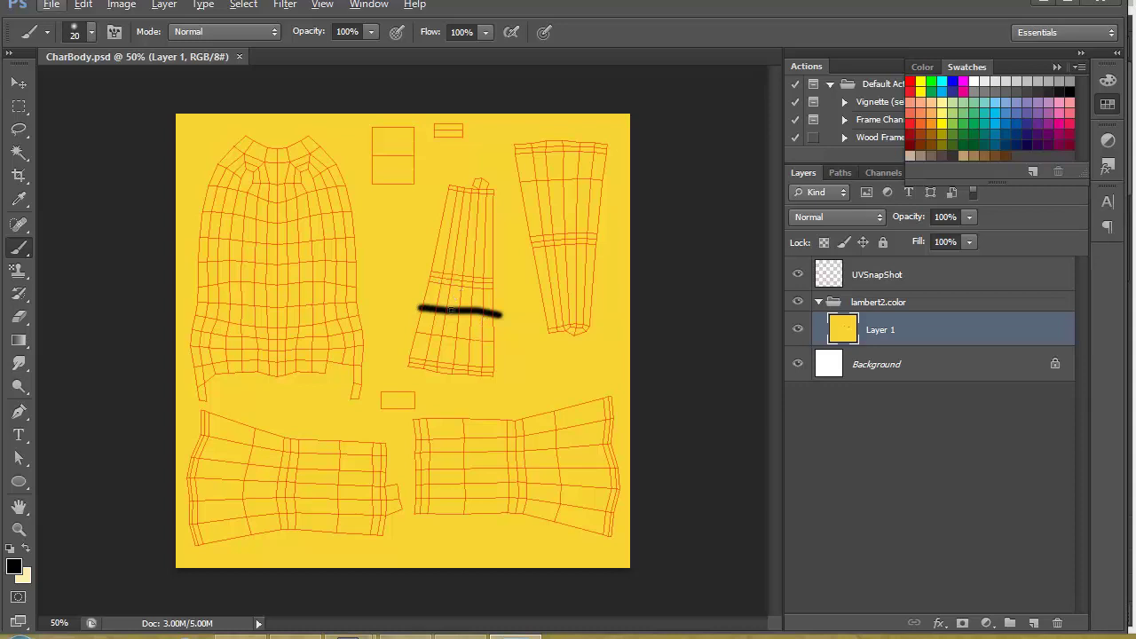
key("ctrl+z")
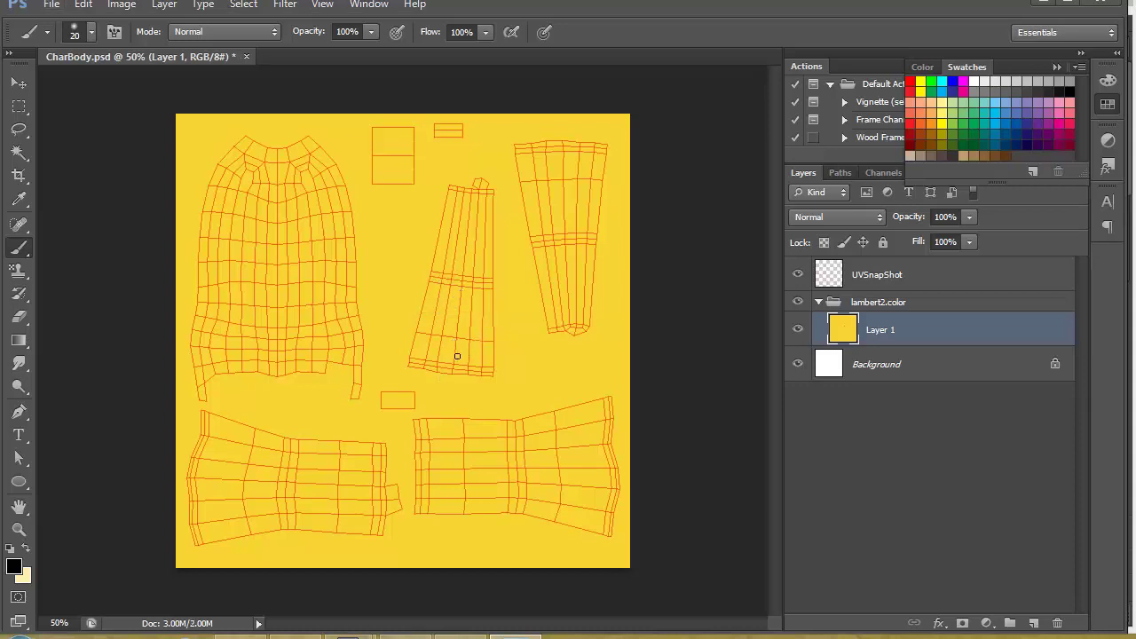
left_click_drag(424, 331, 491, 341)
key("ctrl+s")
key("alt+Tab")
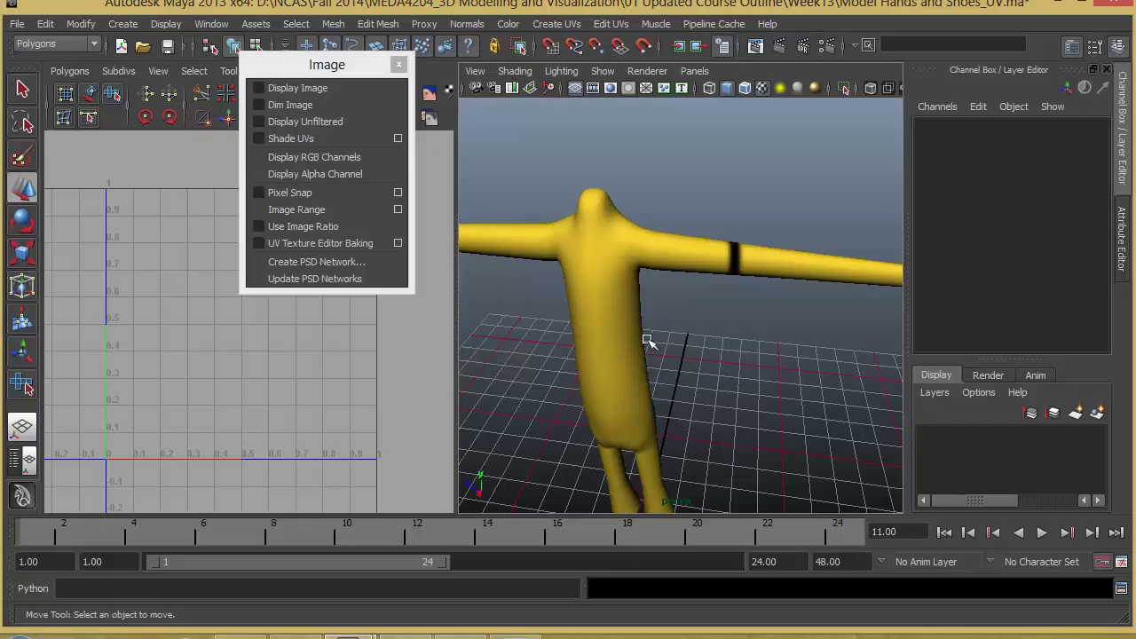
left_click(337, 283)
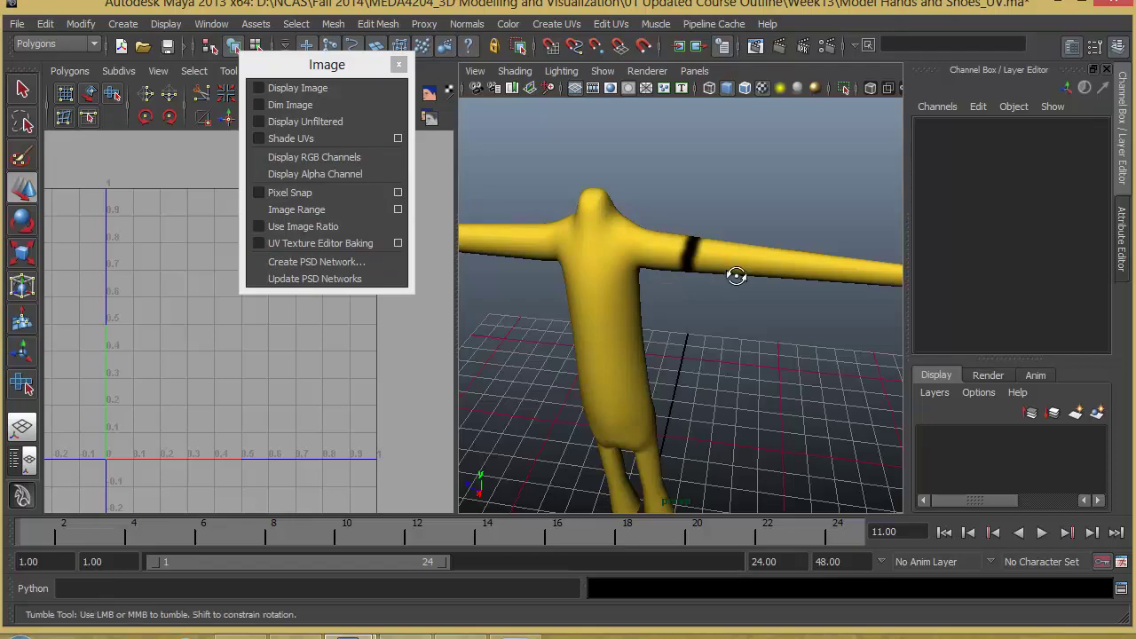
- Back in Photoshop, set the foreground colour to orange #fba565 and paint over the middle arm UV shell
key("alt+Tab")
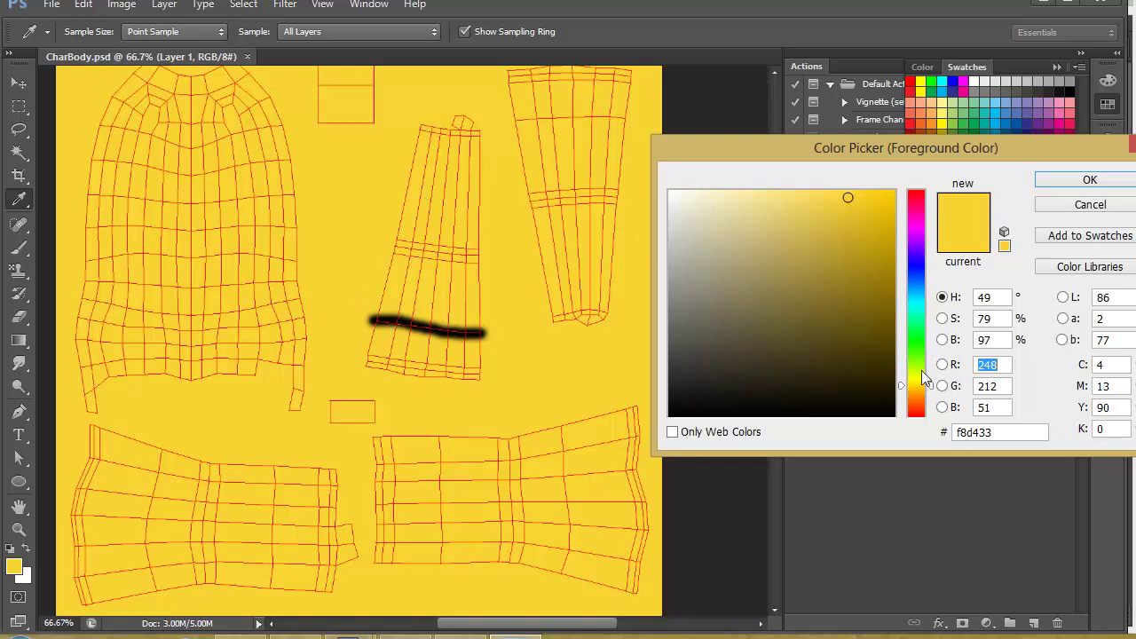
left_click_drag(917, 389, 915, 394)
left_click_drag(858, 193, 802, 195)
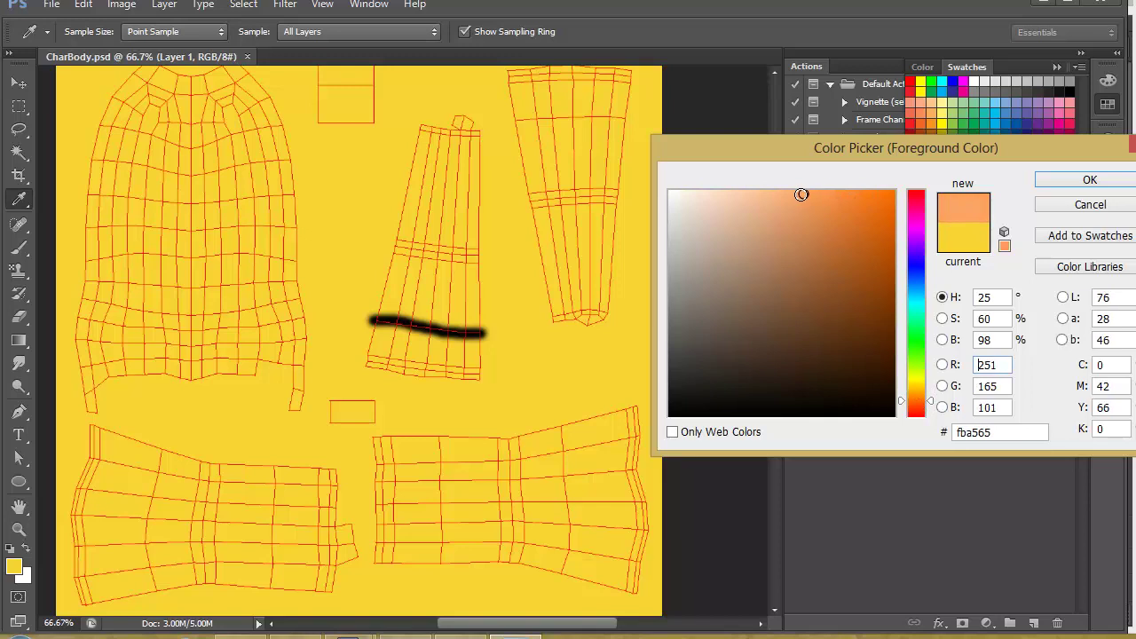
left_click(1089, 181)
mouse_move(457, 124)
left_mouse_down()
mouse_move(458, 194)
mouse_move(433, 168)
mouse_move(418, 225)
mouse_move(456, 218)
mouse_move(451, 288)
mouse_move(477, 299)
mouse_move(418, 190)
mouse_move(393, 264)
mouse_move(397, 302)
mouse_move(460, 306)
left_mouse_up()
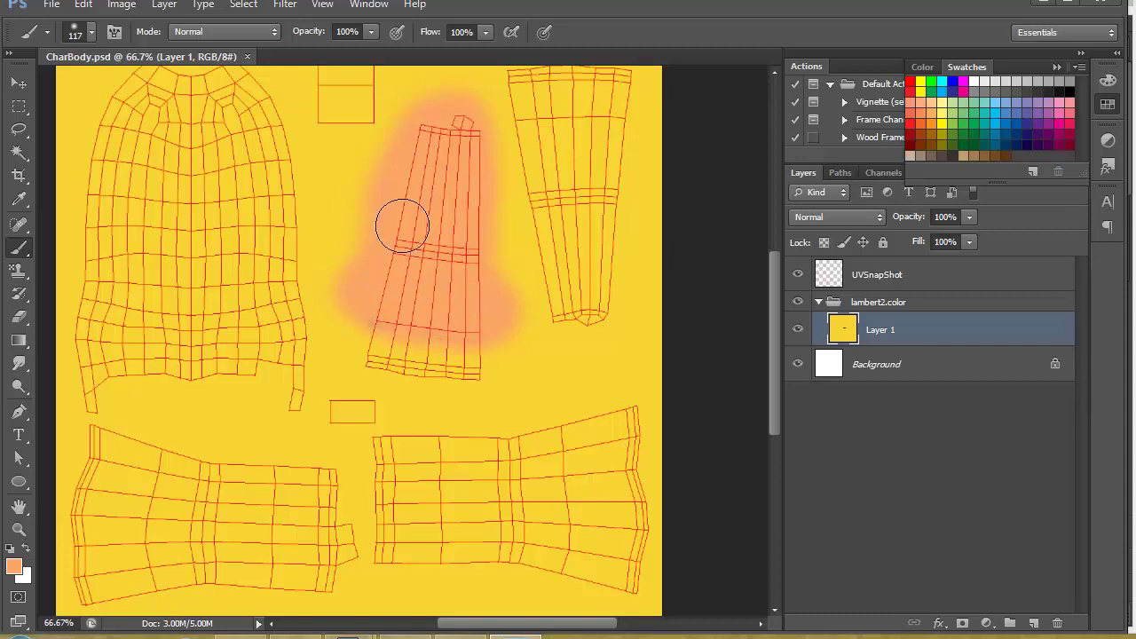
- Undo the orange and black strokes back to the plain yellow fill and add a new empty layer above it
key("ctrl+alt+z")
key("ctrl+alt+z")
key("ctrl+alt+z")
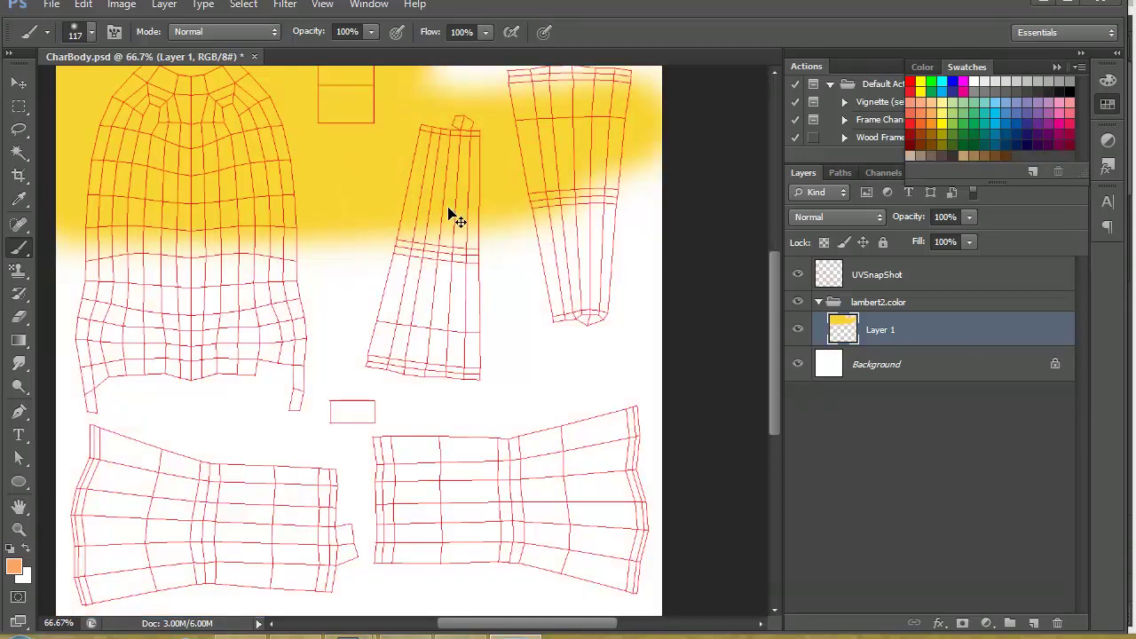
key("ctrl+shift+z")
key("ctrl+shift+z")
key("ctrl+alt+z")
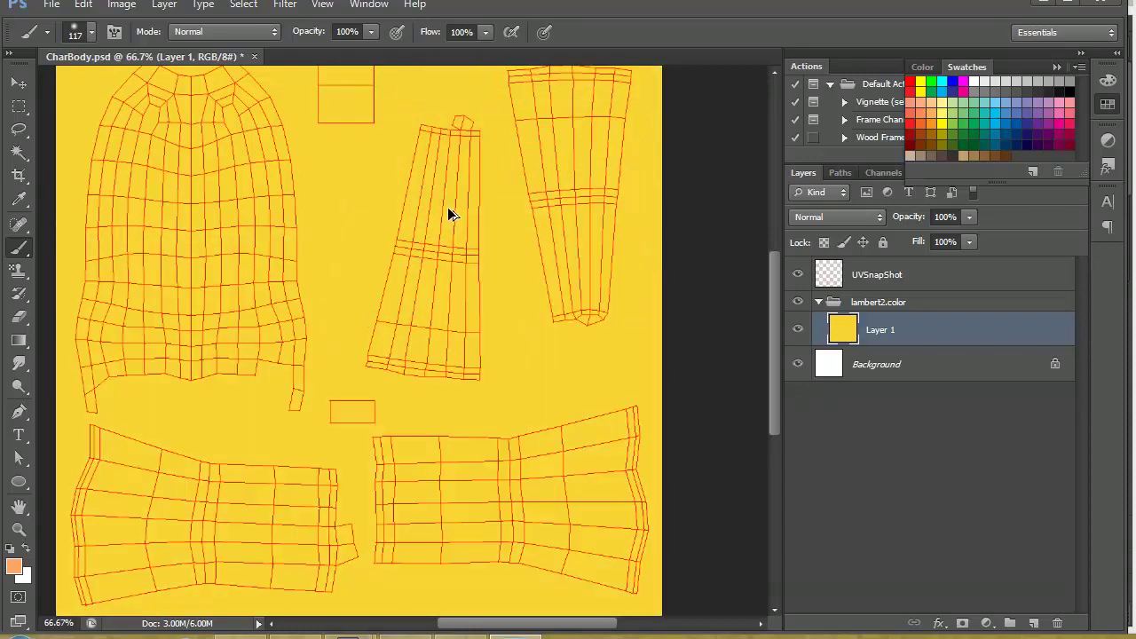
left_click(1035, 624)
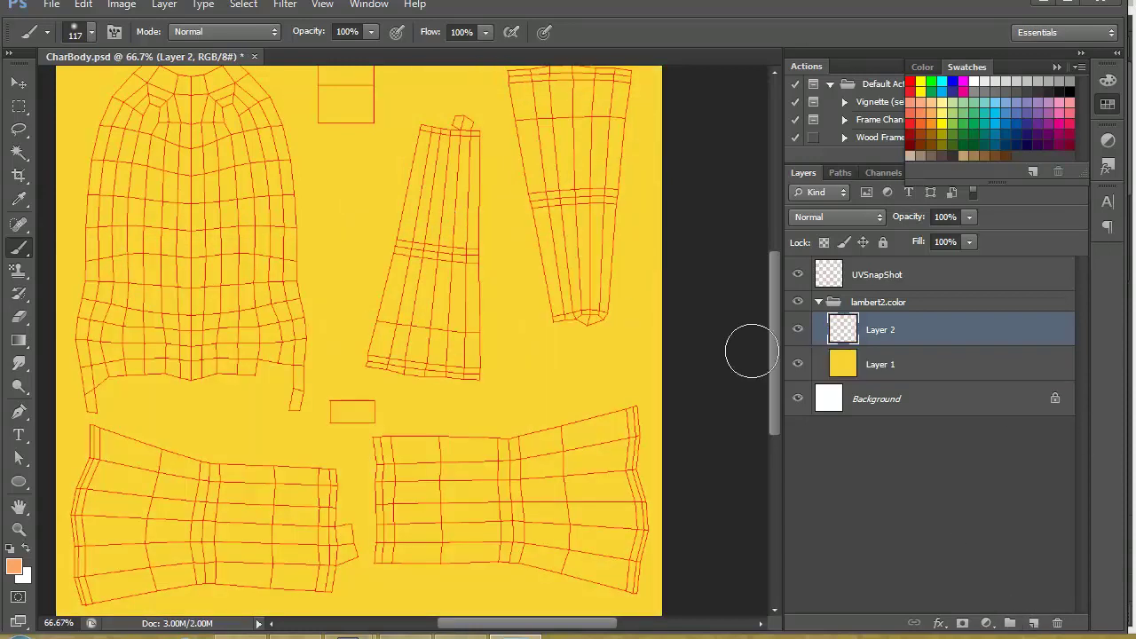
- Paint soft orange strokes over the upper part of the middle arm UV shell on Layer 2
mouse_move(436, 155)
left_mouse_down()
mouse_move(426, 127)
mouse_move(452, 228)
mouse_move(416, 249)
left_mouse_up()
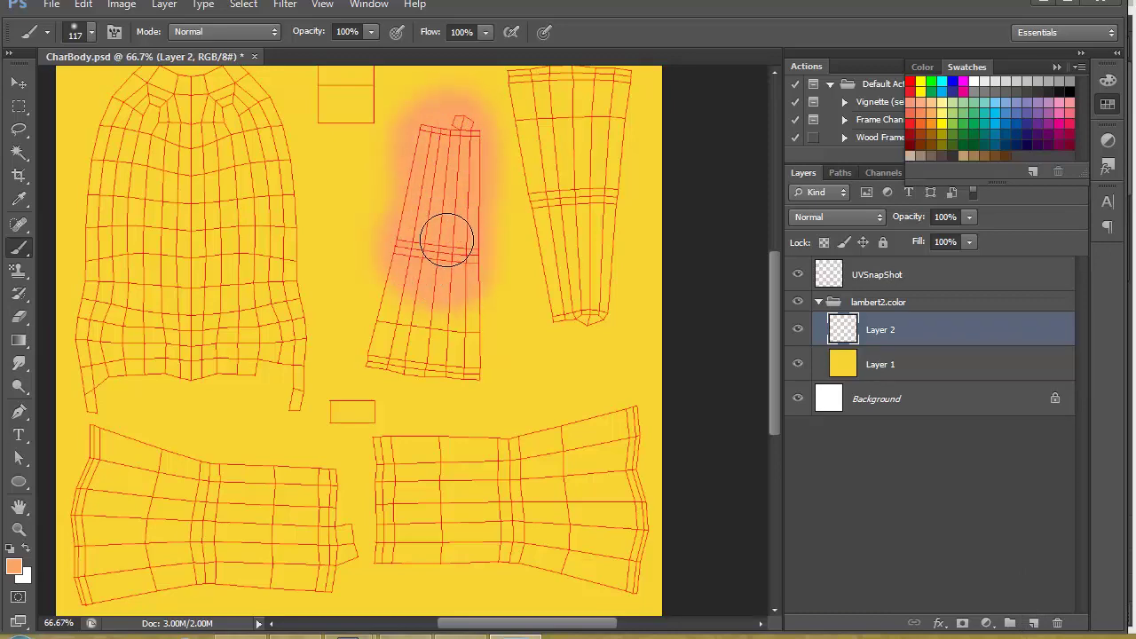
scroll(448, 244, "up", 3, "alt")
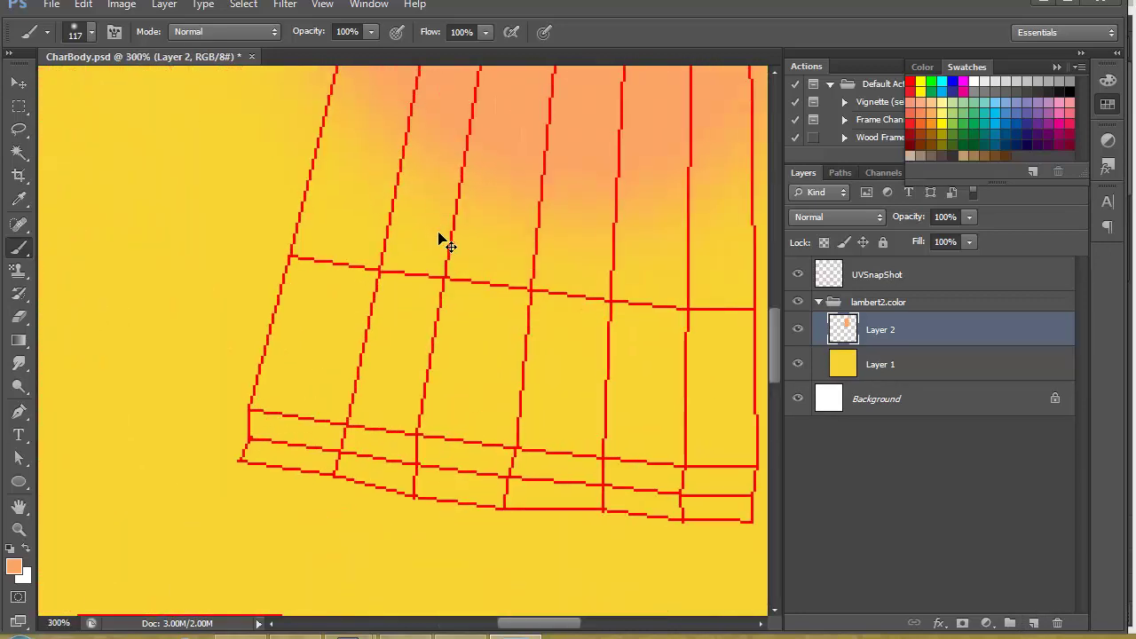
mouse_move(579, 192)
left_mouse_down()
mouse_move(489, 236)
mouse_move(415, 303)
left_mouse_up()
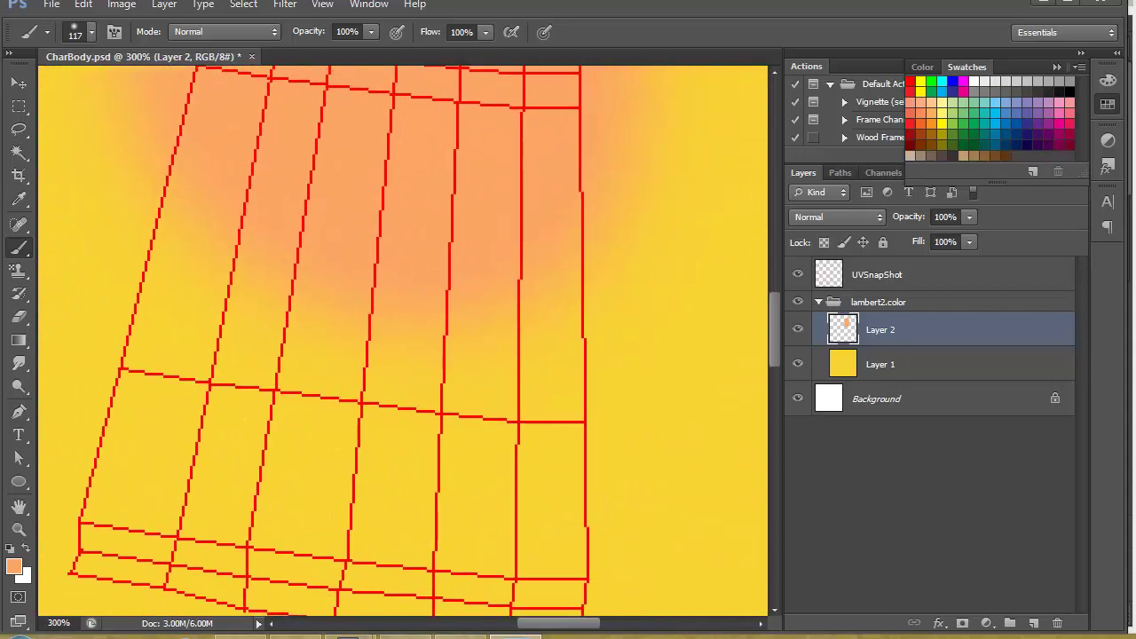
- Set the brush hardness to 100% and extend the orange down to the sleeve line of the middle arm UV shell
left_click(89, 32)
left_click_drag(33, 129, 202, 131)
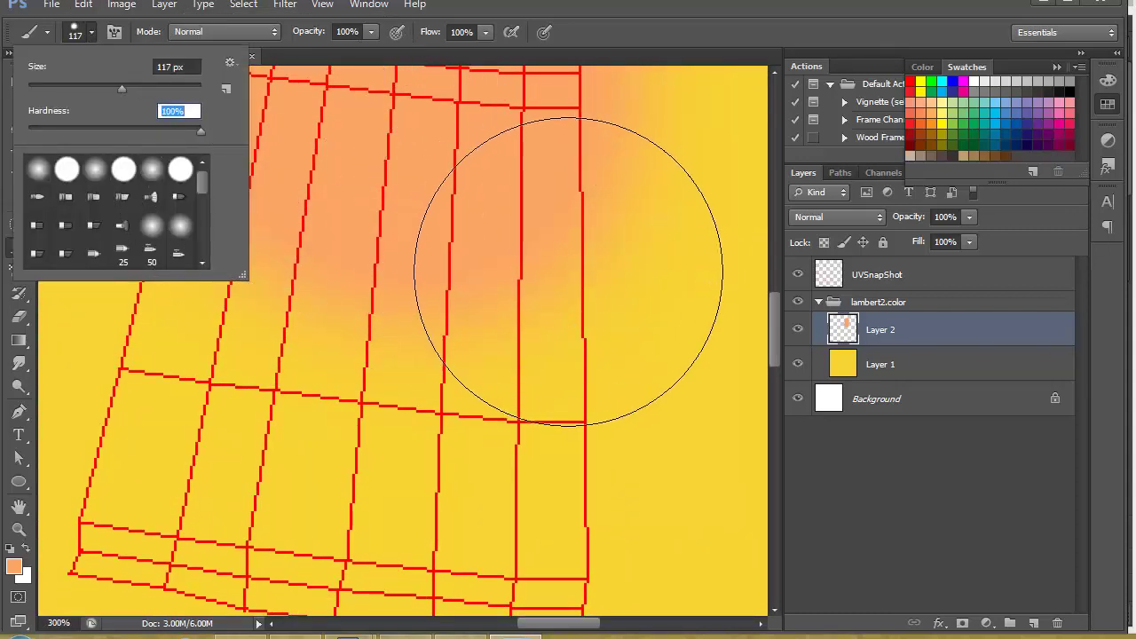
left_click(572, 268)
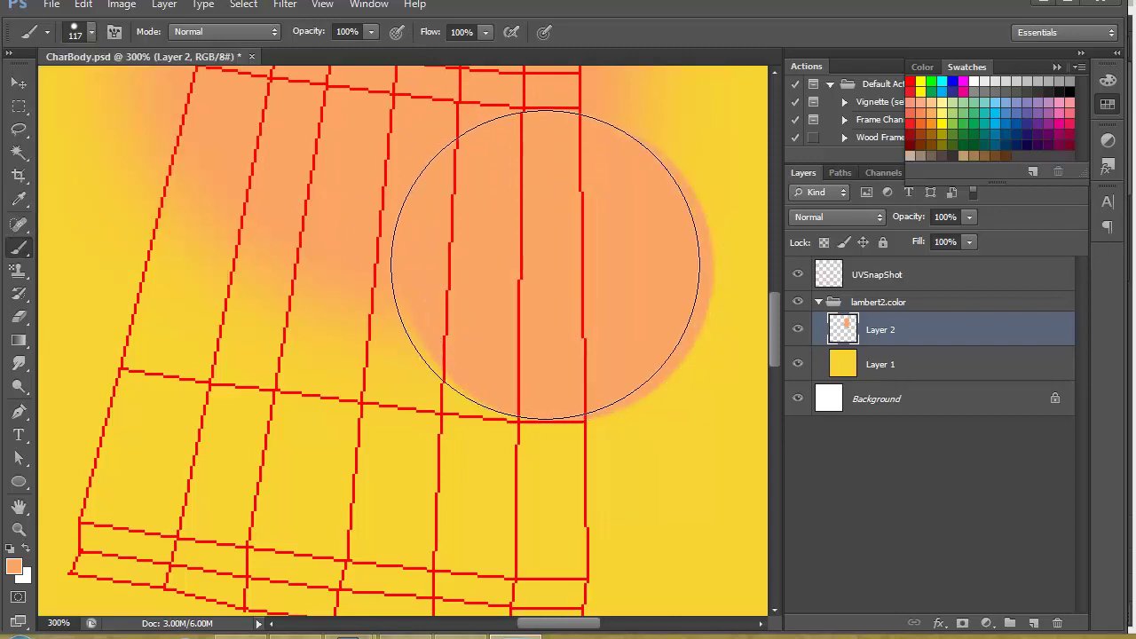
mouse_move(489, 261)
left_mouse_down()
mouse_move(401, 252)
mouse_move(332, 203)
mouse_move(269, 200)
mouse_move(214, 229)
mouse_move(114, 140)
mouse_move(165, 177)
left_mouse_up()
mouse_move(573, 198)
left_mouse_down()
mouse_move(426, 261)
mouse_move(438, 249)
left_mouse_up()
scroll(444, 244, "down", 3, "alt")
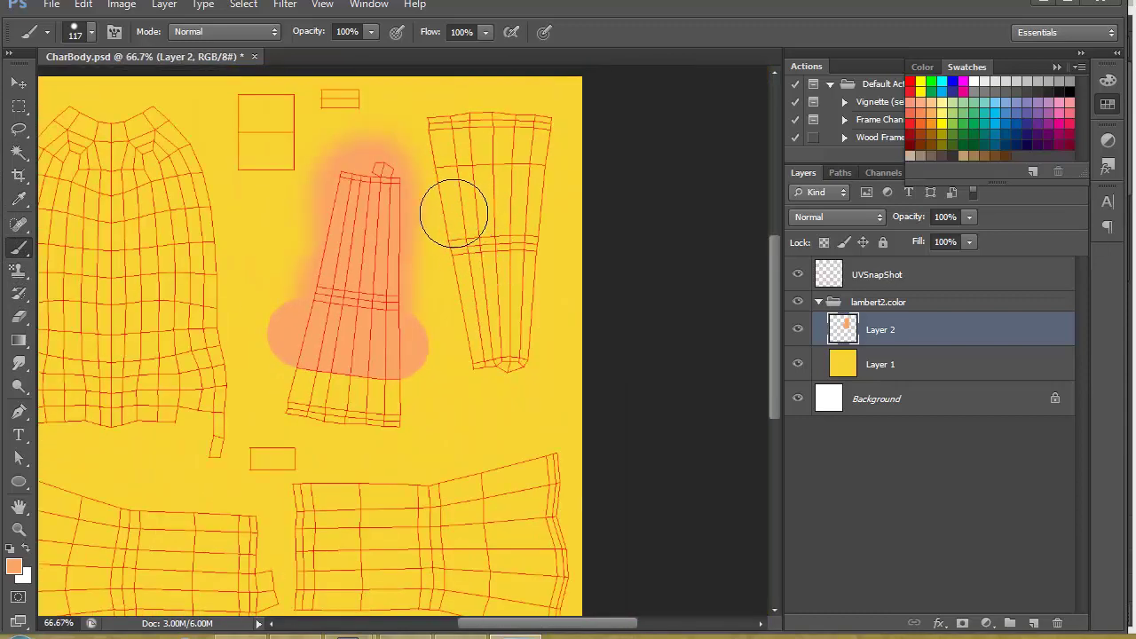
- Paint the rightmost arm UV shell orange below its sleeve line, save the PSD, and switch to Maya
mouse_move(440, 201)
left_mouse_down()
mouse_move(527, 193)
mouse_move(520, 380)
mouse_move(459, 229)
left_mouse_up()
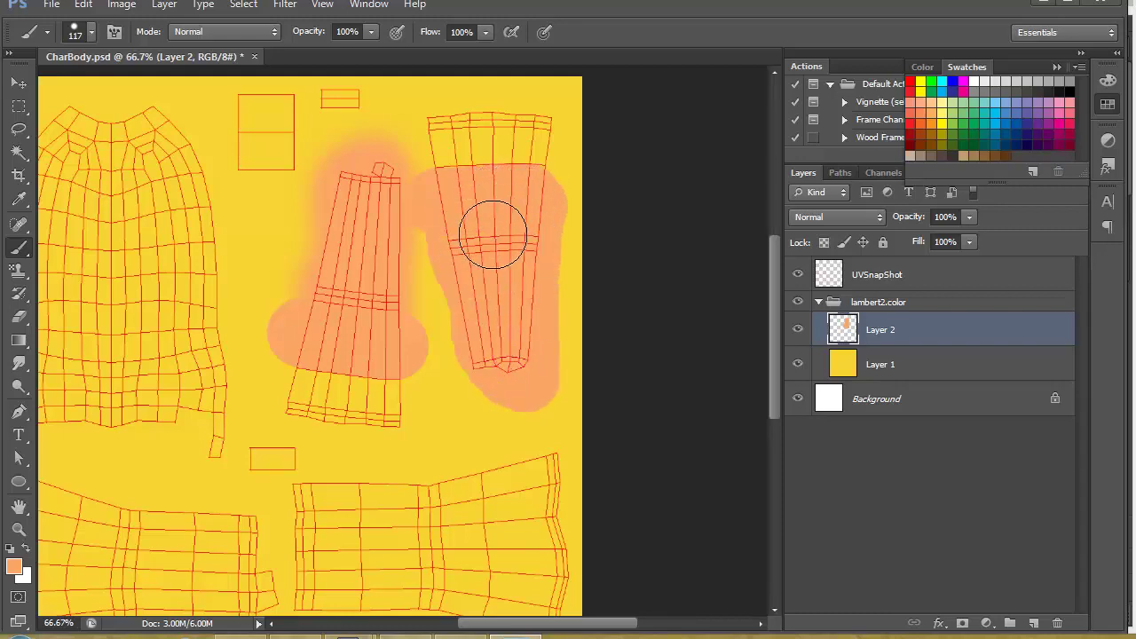
left_click_drag(541, 201, 478, 238)
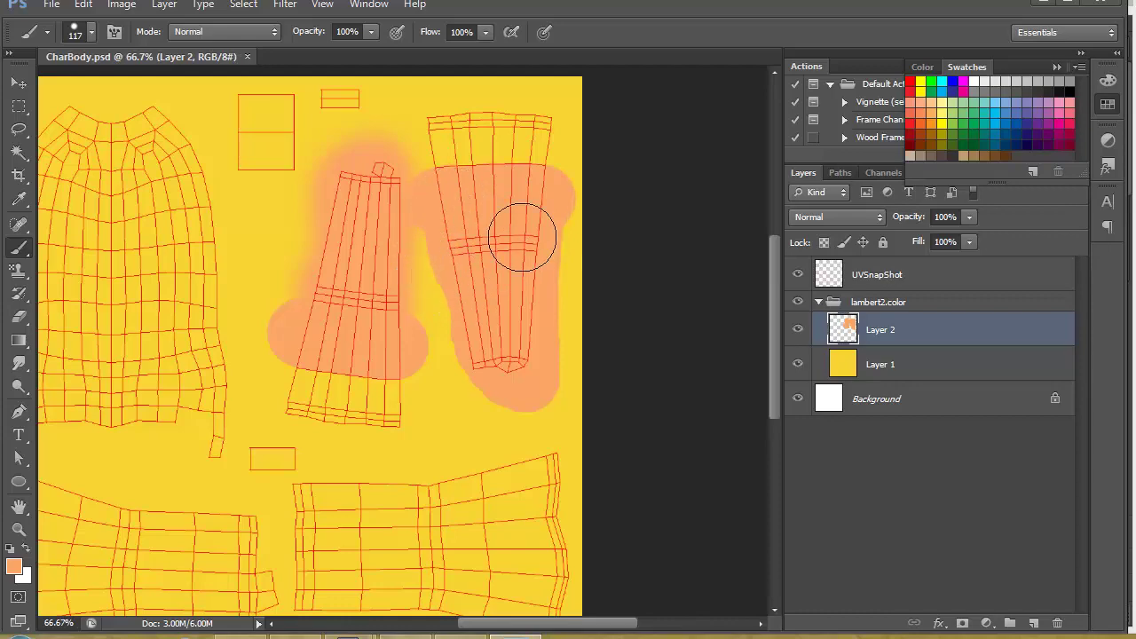
key("alt+Tab")
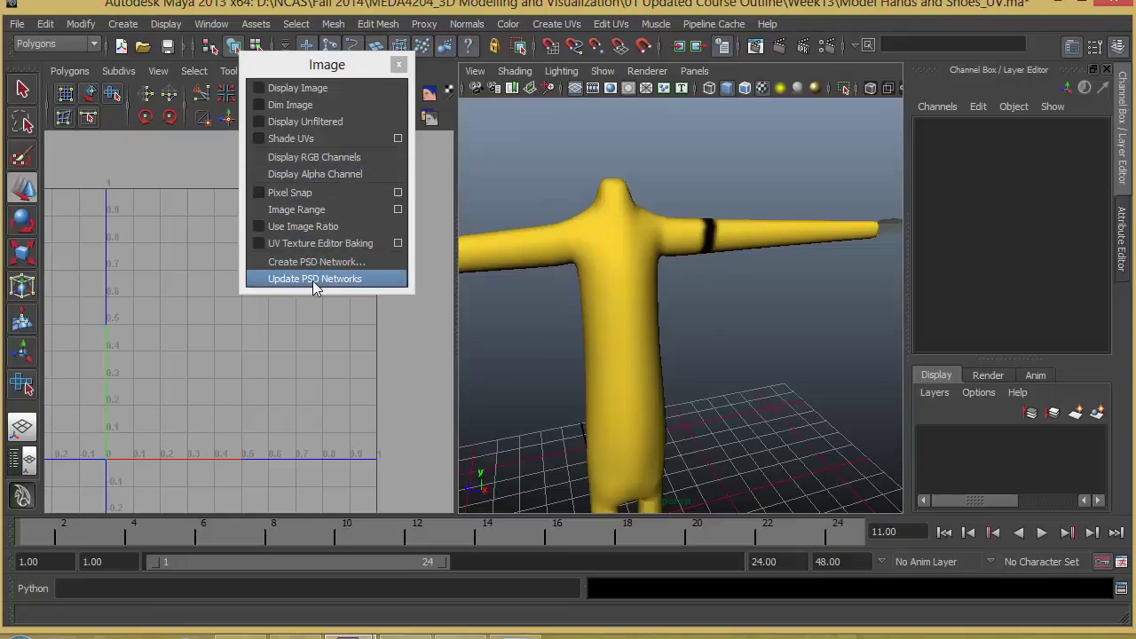
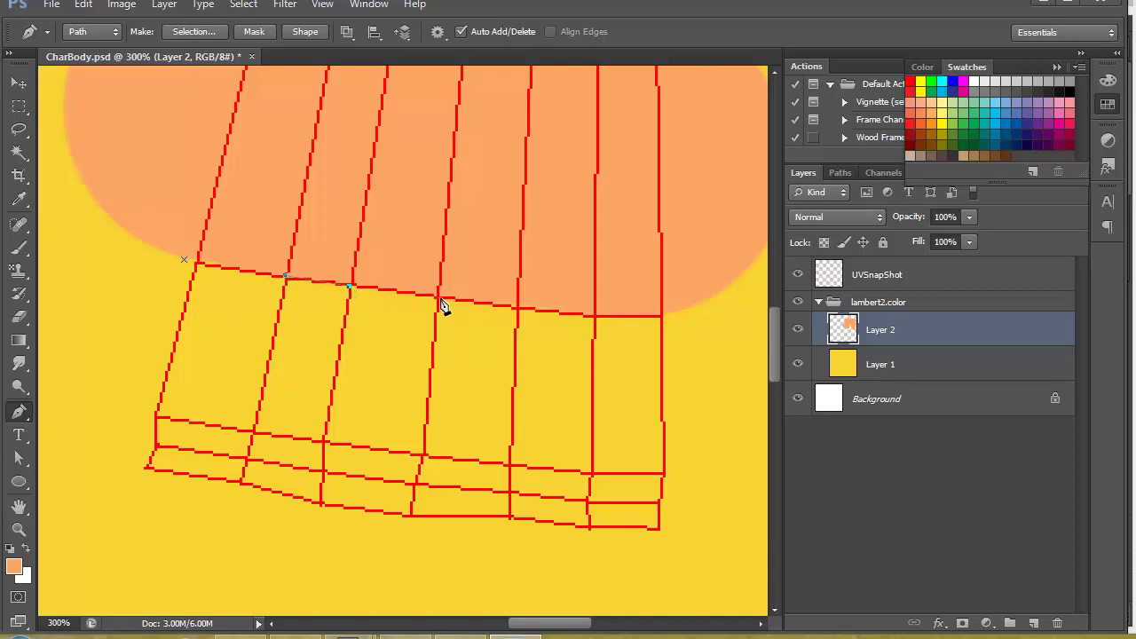
- Outline a thin strip just below the orange edge on the middle arm shell with the Pen tool and convert the path to a selection
left_click(594, 316)
left_click(596, 335)
left_click(516, 331)
left_click(281, 297)
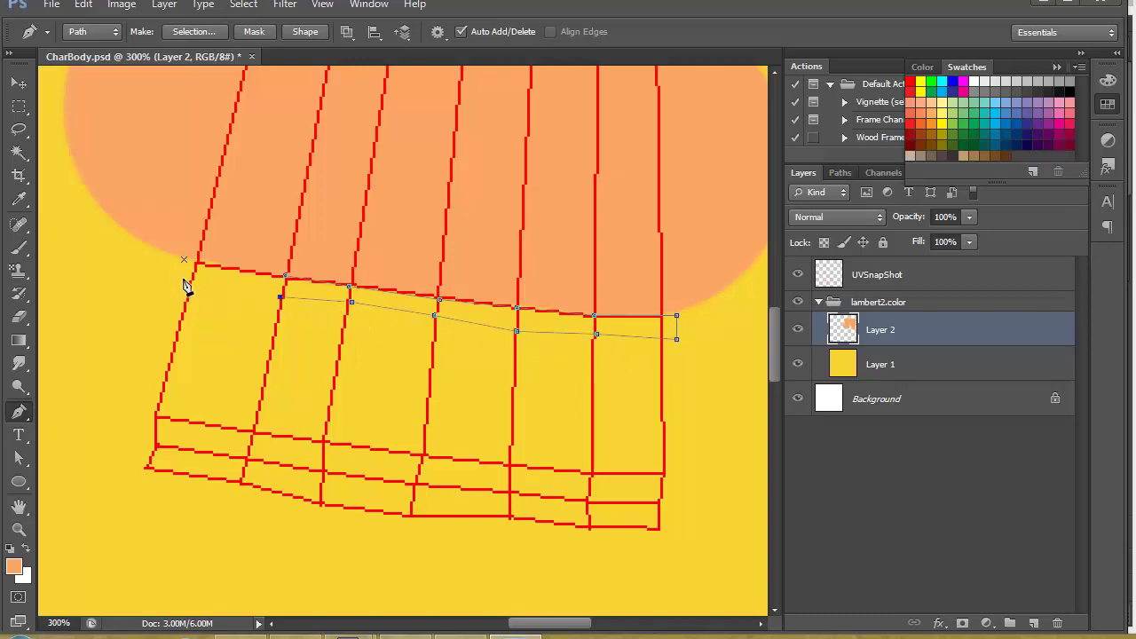
left_click(182, 266)
left_click(187, 266)
key("ctrl+Return")
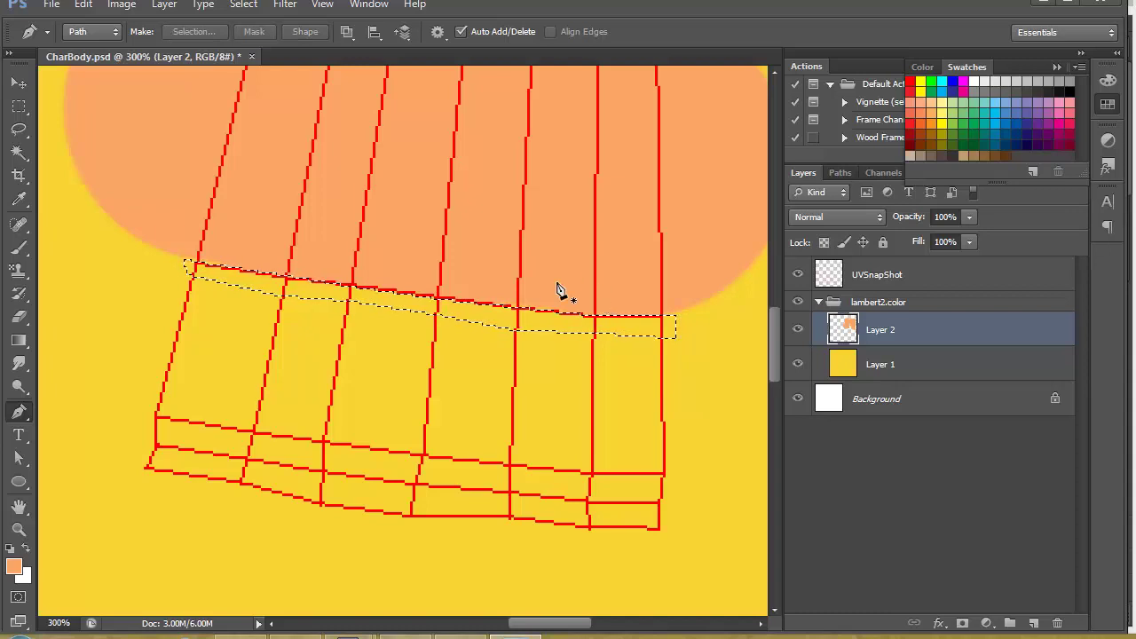
- Set the foreground colour to dark navy blue and fill the selected sleeve strip with it
left_click(14, 566)
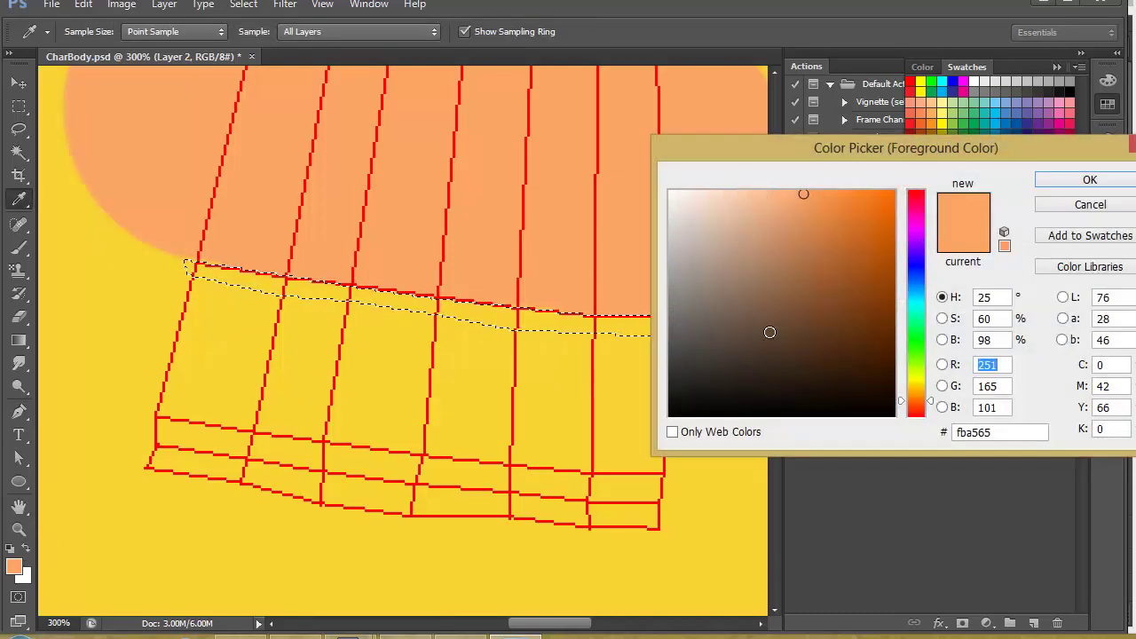
left_click(920, 271)
mouse_move(878, 240)
left_mouse_down()
mouse_move(783, 271)
mouse_move(760, 323)
mouse_move(779, 371)
mouse_move(828, 366)
left_mouse_up()
left_click(1088, 180)
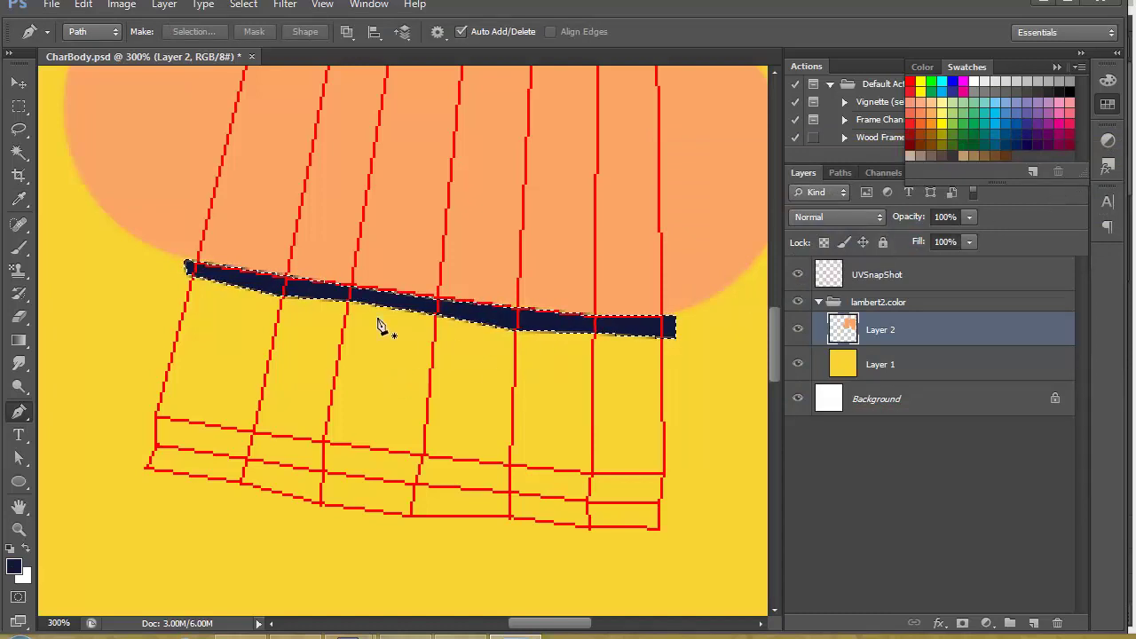
left_click(17, 82)
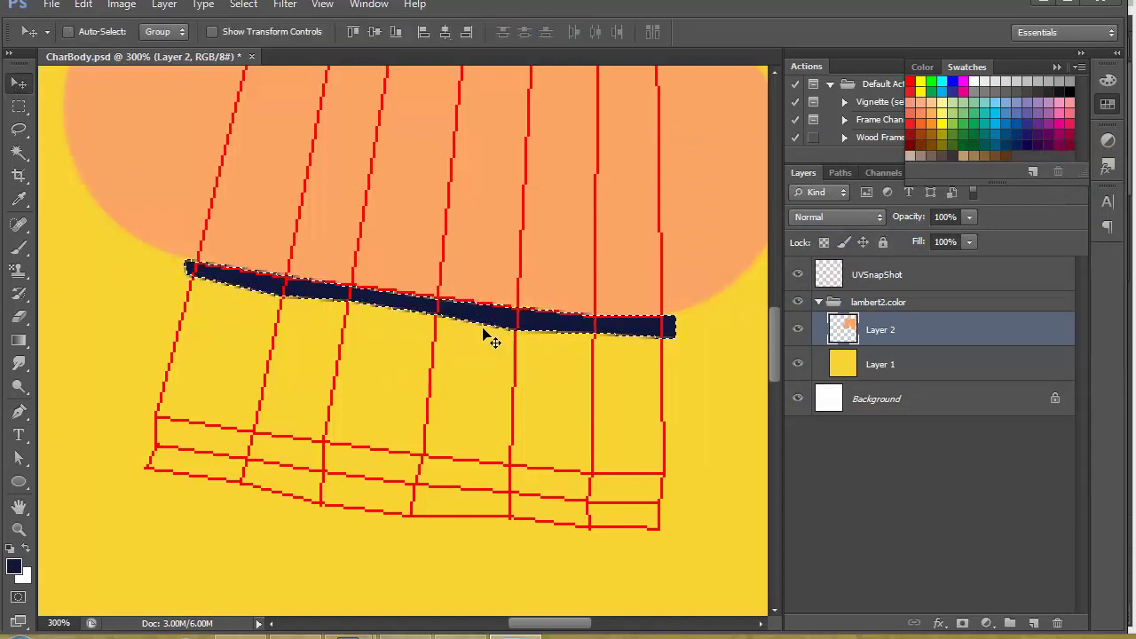
left_click_drag(486, 336, 477, 363)
key("ctrl+z")
- Shift the strip selection slightly down the sleeve, fill it navy as a second stripe, deselect, and save the PSD
left_click(18, 105)
left_click_drag(430, 315, 424, 357)
key("alt+BackSpace")
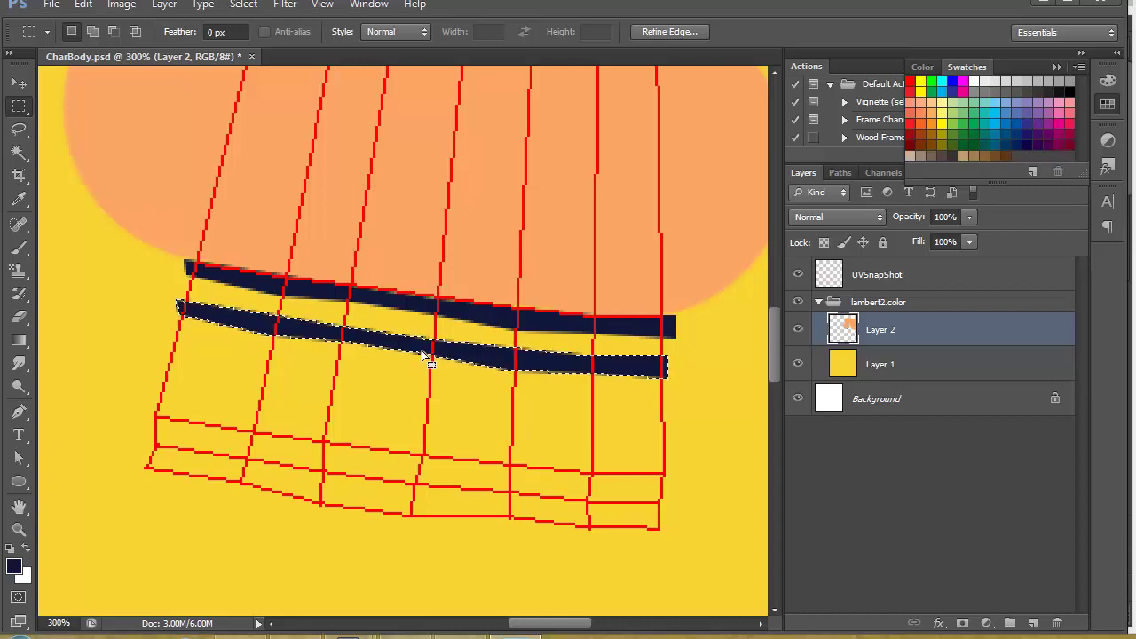
key("ctrl+d")
key("ctrl+s")
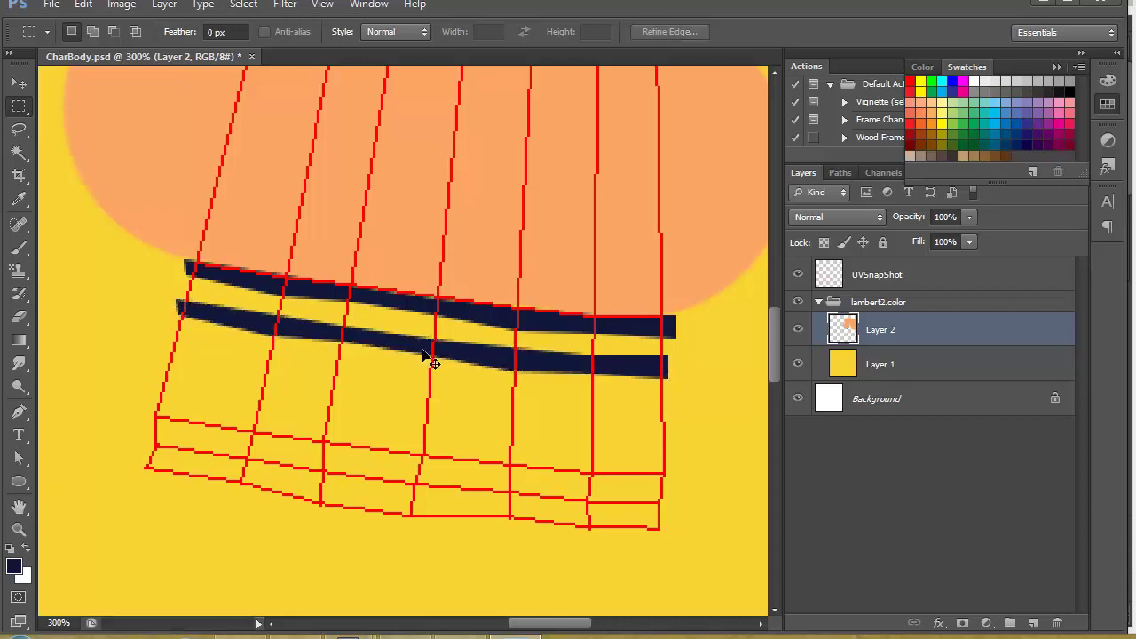
- Update the PSD networks in Maya and check the sleeve stripes on the model
key("alt+Tab")
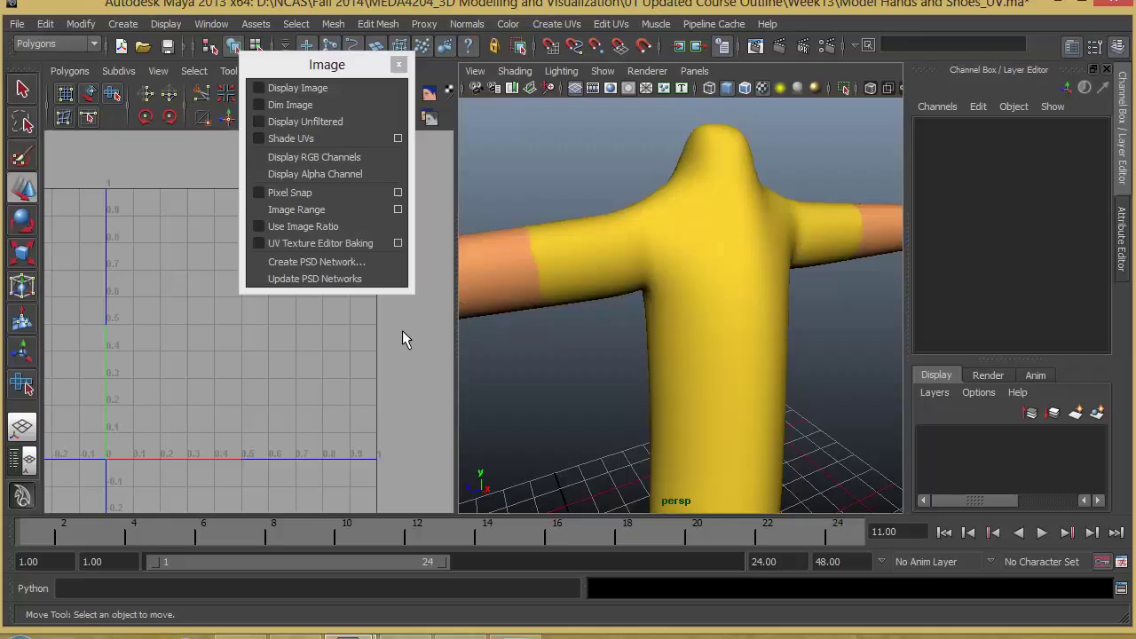
left_click(314, 279)
left_click_drag(776, 327, 580, 322, "alt")
scroll(580, 322, "down", 5)
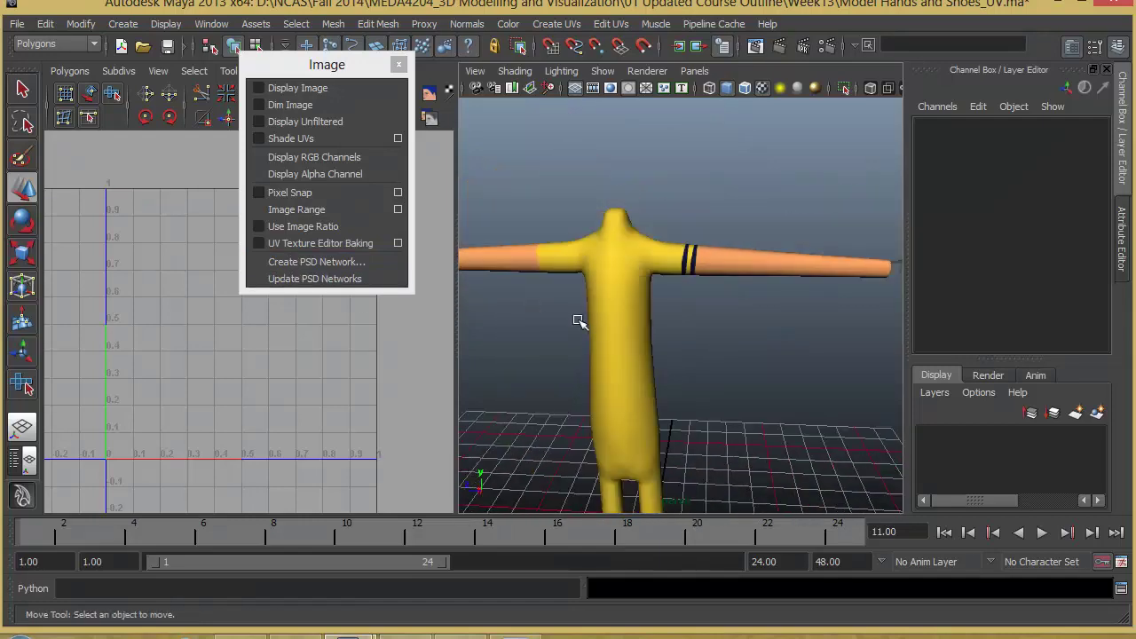
middle_click_drag(581, 322, 621, 322, "alt")
left_click_drag(716, 312, 738, 307, "alt")
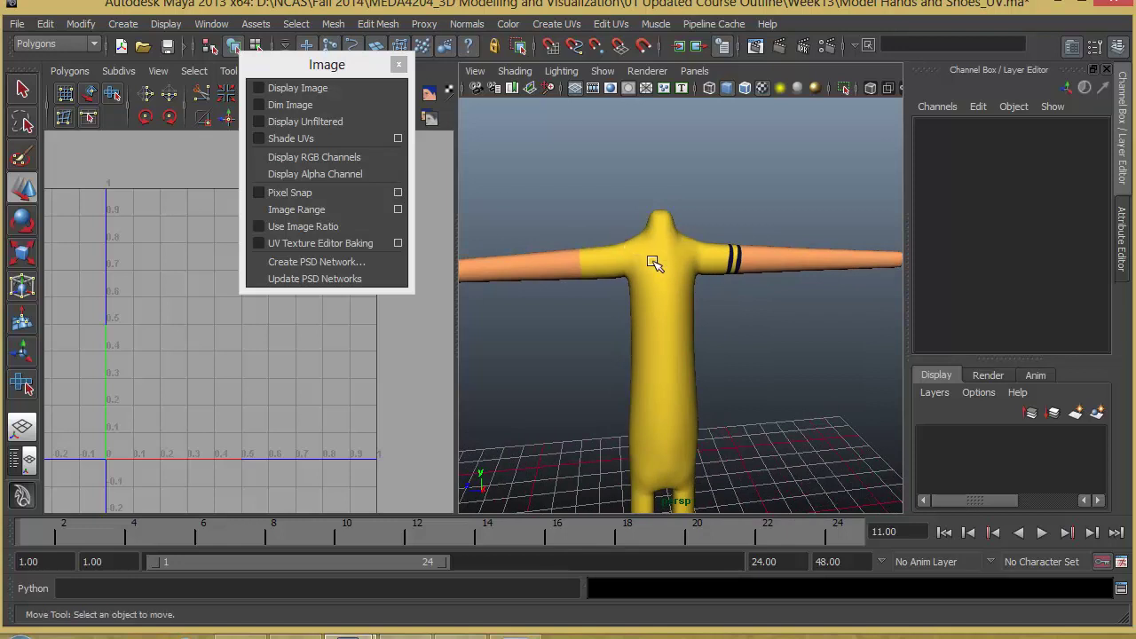
- Back in Photoshop, add a new layer above Layer 2 for painting the neckline of the torso UV shell
key("alt+Tab")
key("ctrl+minus")
key("ctrl+minus")
key("ctrl+minus")
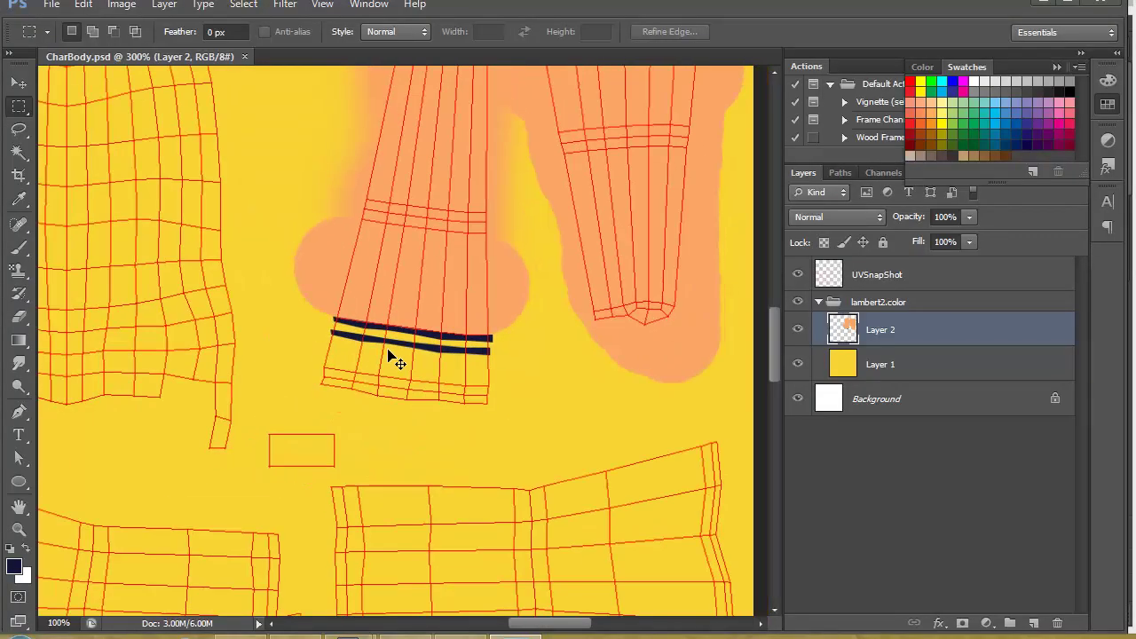
left_click_drag(243, 220, 310, 359)
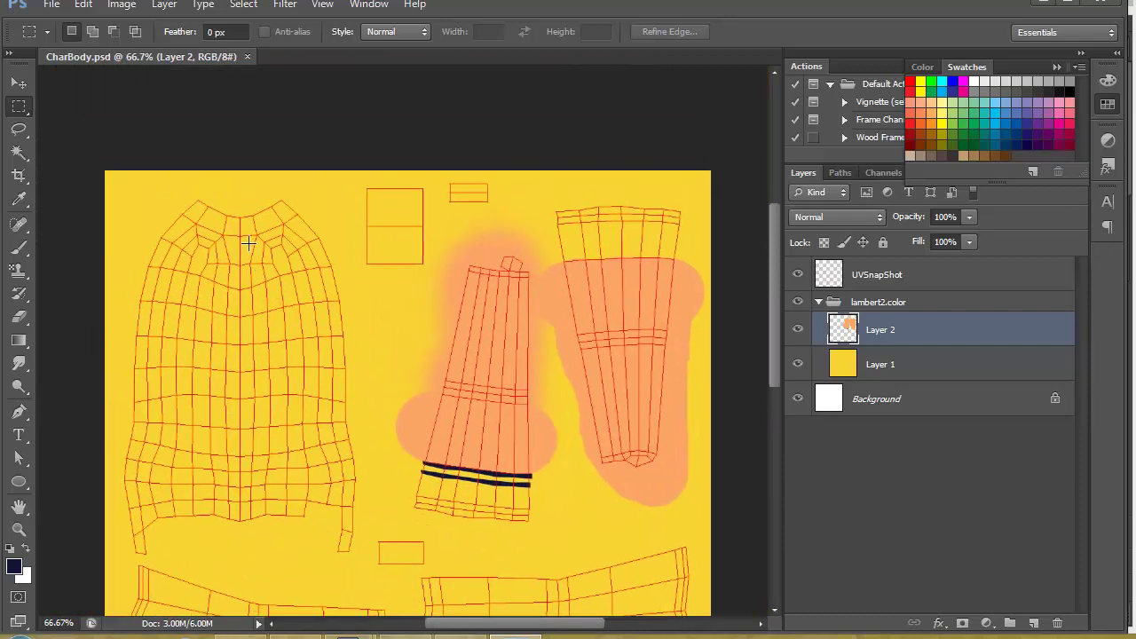
scroll(311, 249, "up", 4, "alt")
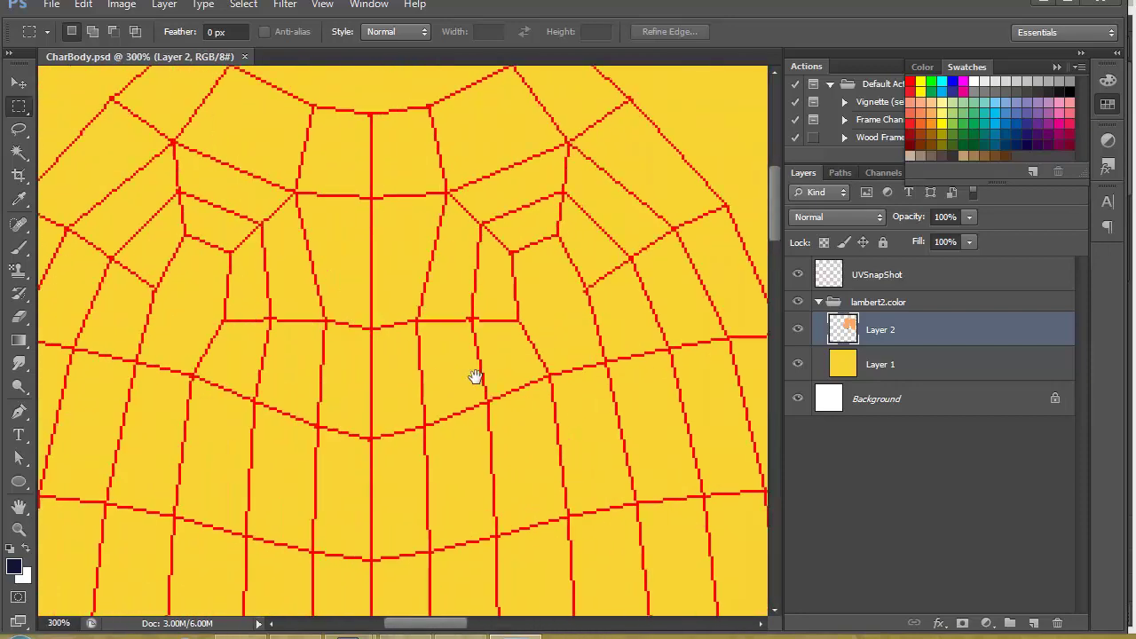
left_click(1032, 623)
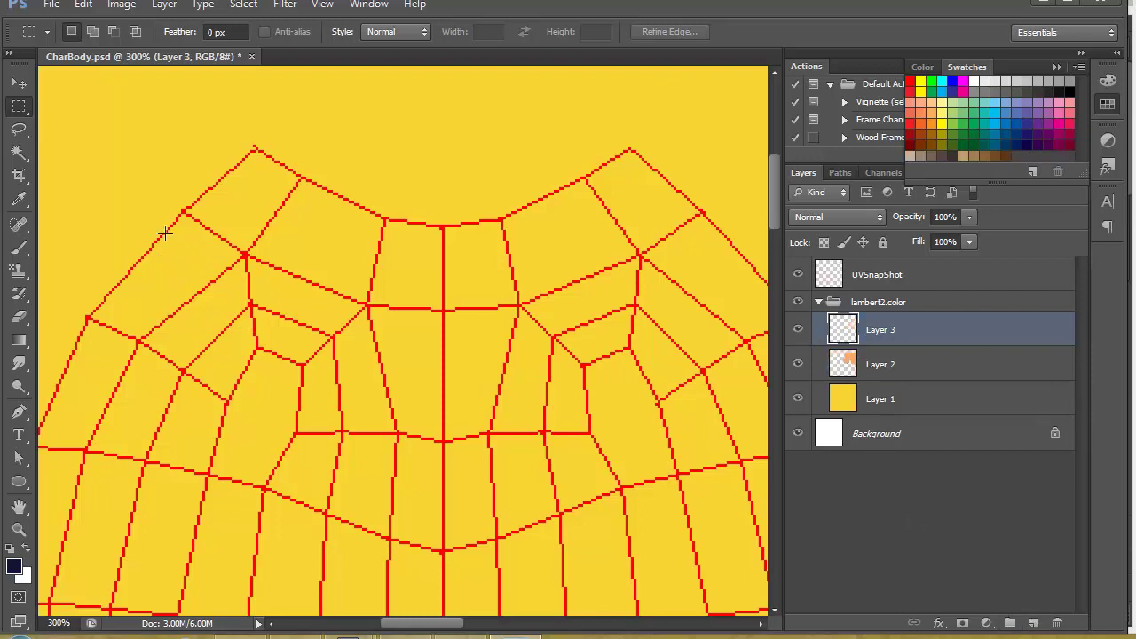
- Outline a curved collar band along the torso shell's neckline with the Pen tool, convert it to a selection, and fill it navy
left_click(18, 411)
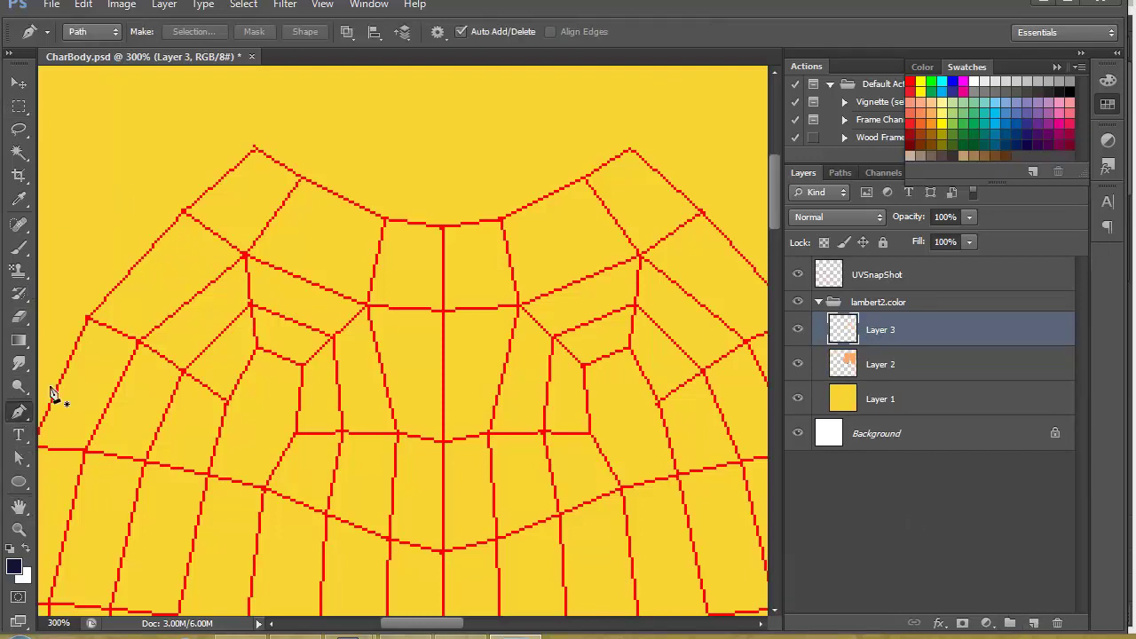
left_click(180, 211)
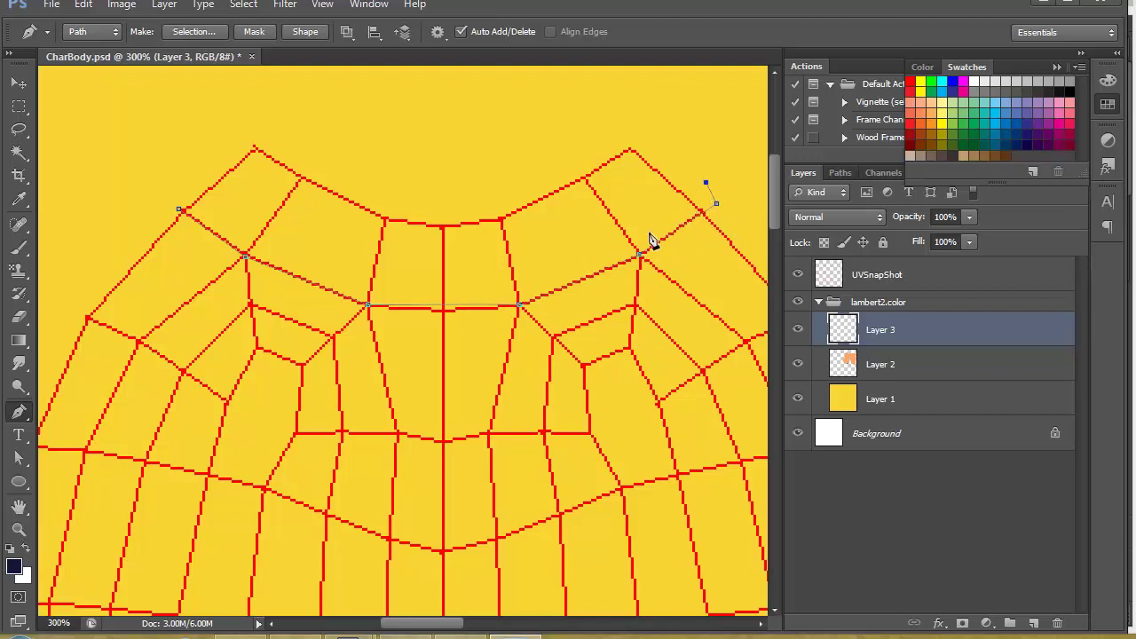
left_click(628, 237)
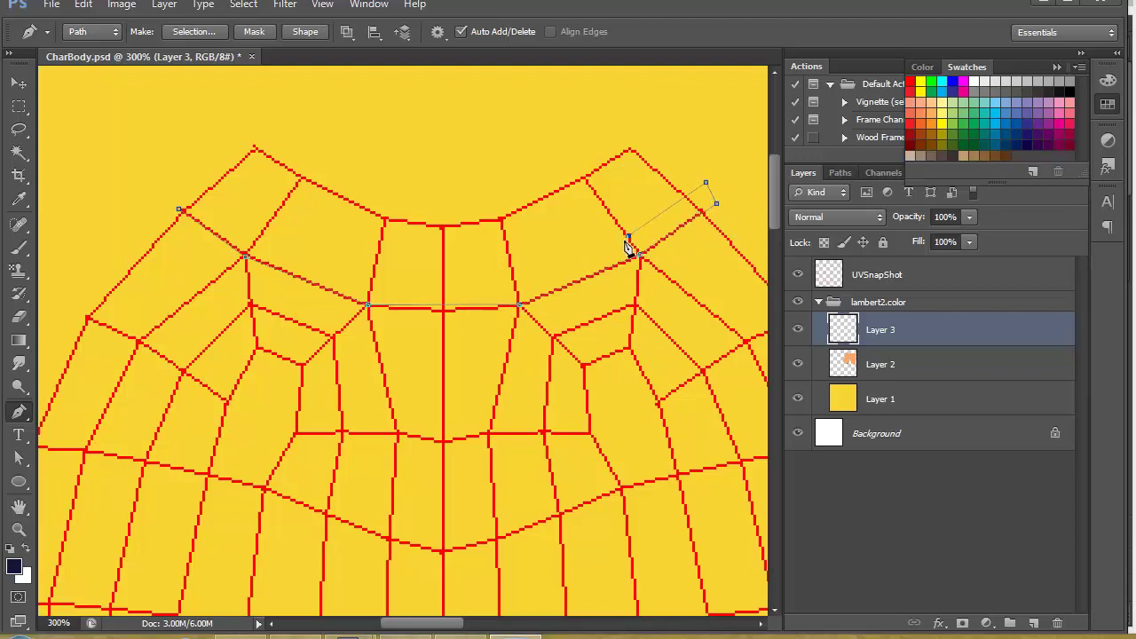
left_click(514, 278)
left_click(444, 283)
left_click(375, 276)
left_click(268, 228)
left_click(205, 185)
left_click(189, 177)
left_click(179, 212)
key("ctrl+Return")
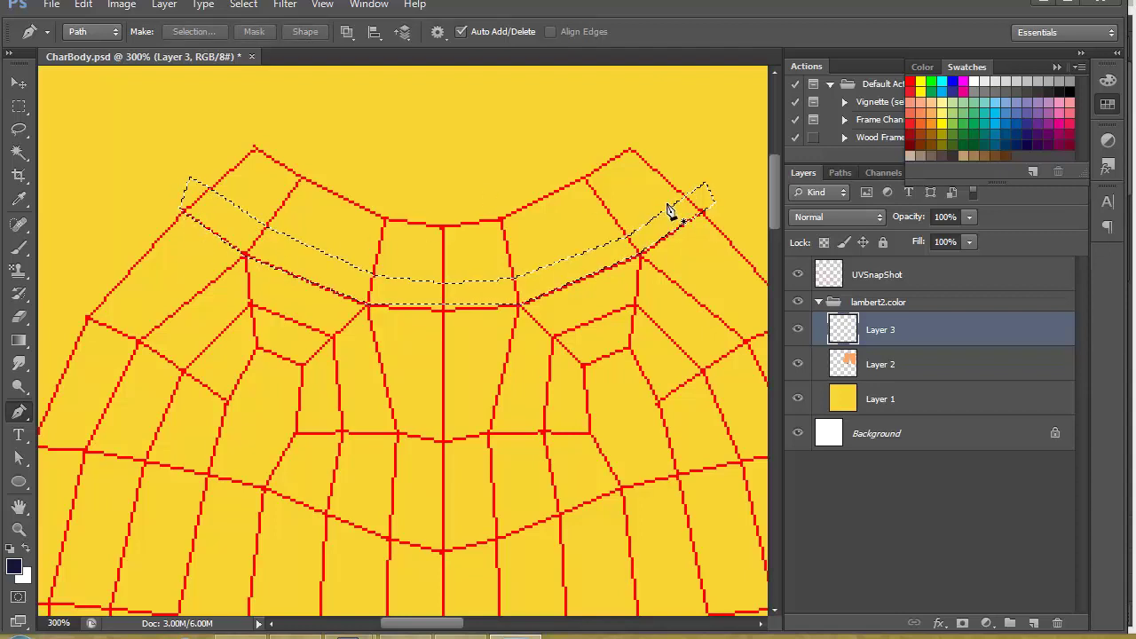
key("alt+BackSpace")
key("ctrl+d")
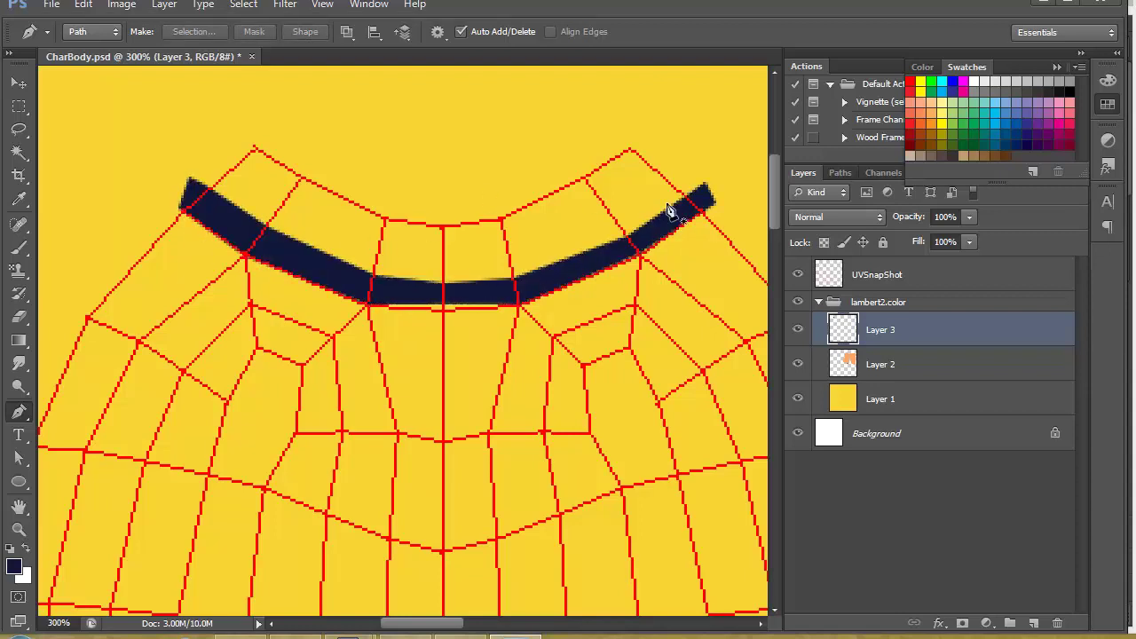
- Save the PSD, update the PSD networks in Maya, and inspect the collar band around the model's neck
key("alt+Tab")
key("alt+Tab")
key("alt+Tab")
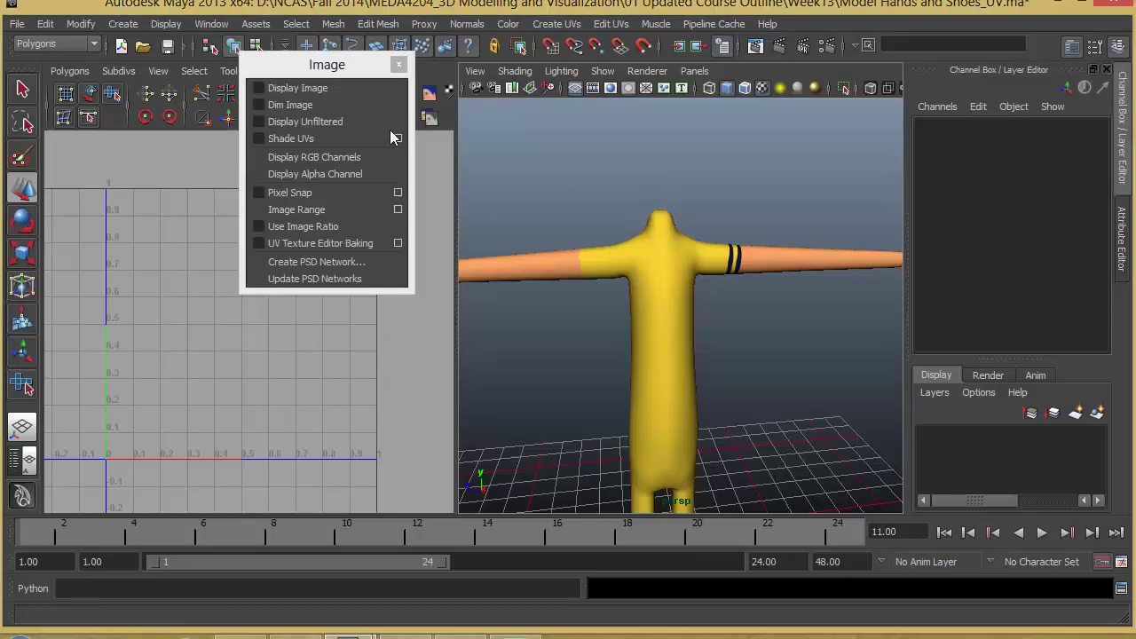
left_click(315, 279)
left_click_drag(676, 306, 645, 304, "alt")
right_click_drag(645, 305, 781, 313, "alt")
middle_click_drag(666, 240, 677, 406, "alt")
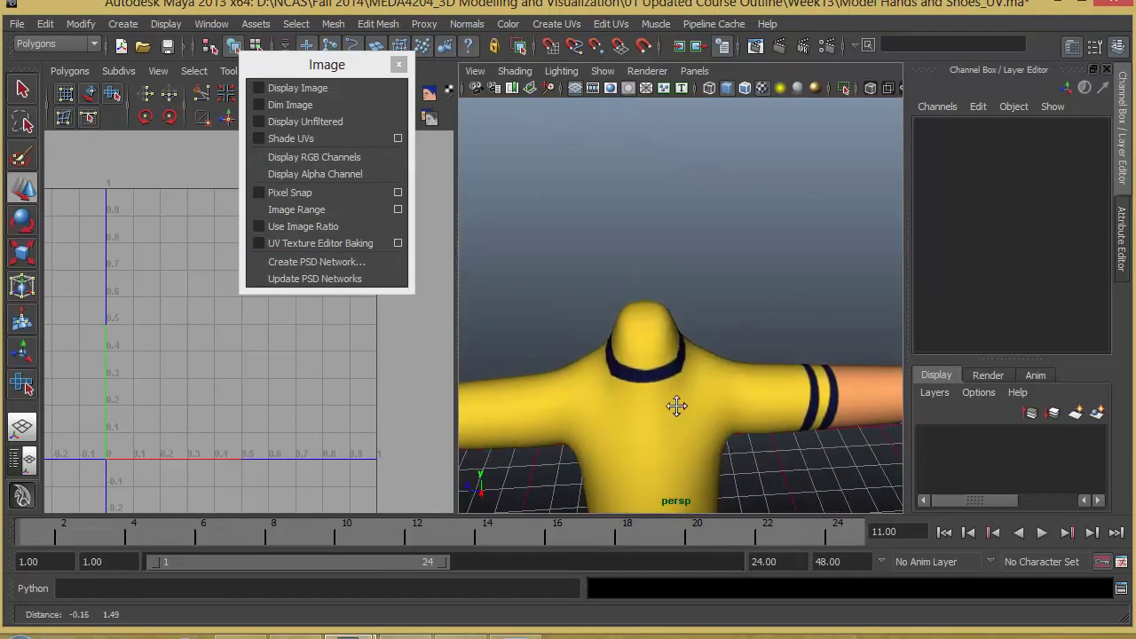
left_click_drag(677, 406, 728, 381, "alt")
right_click_drag(728, 381, 834, 393, "alt")
left_click_drag(834, 395, 662, 394, "alt")
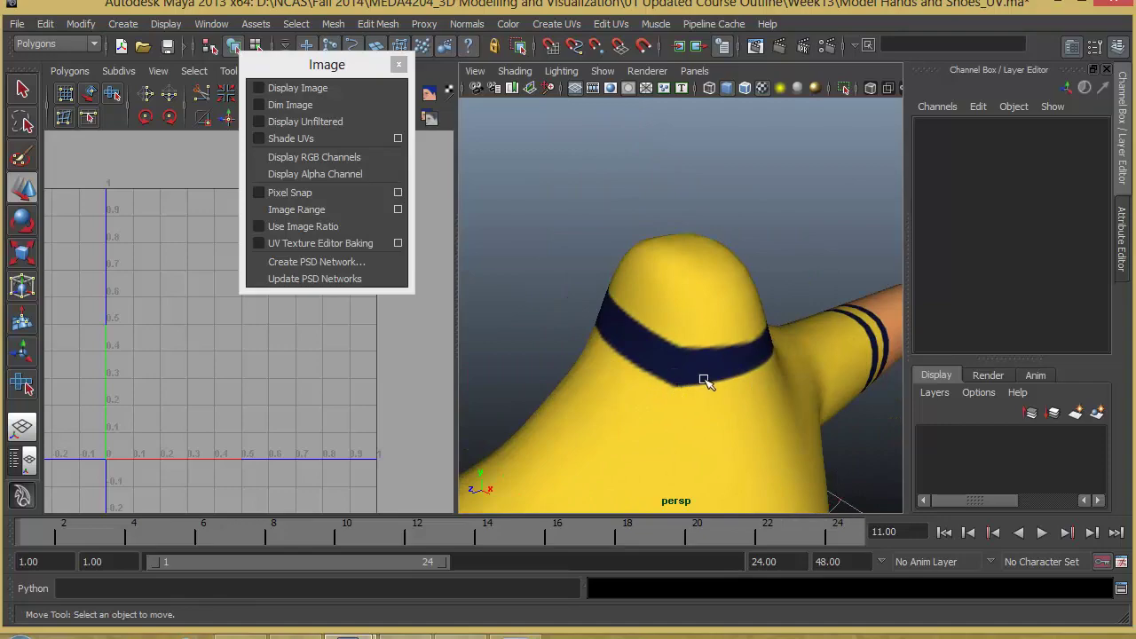
- Compare the collar band painted on the torso UV shell in Photoshop with its shape on the Maya model
key("alt+Tab")
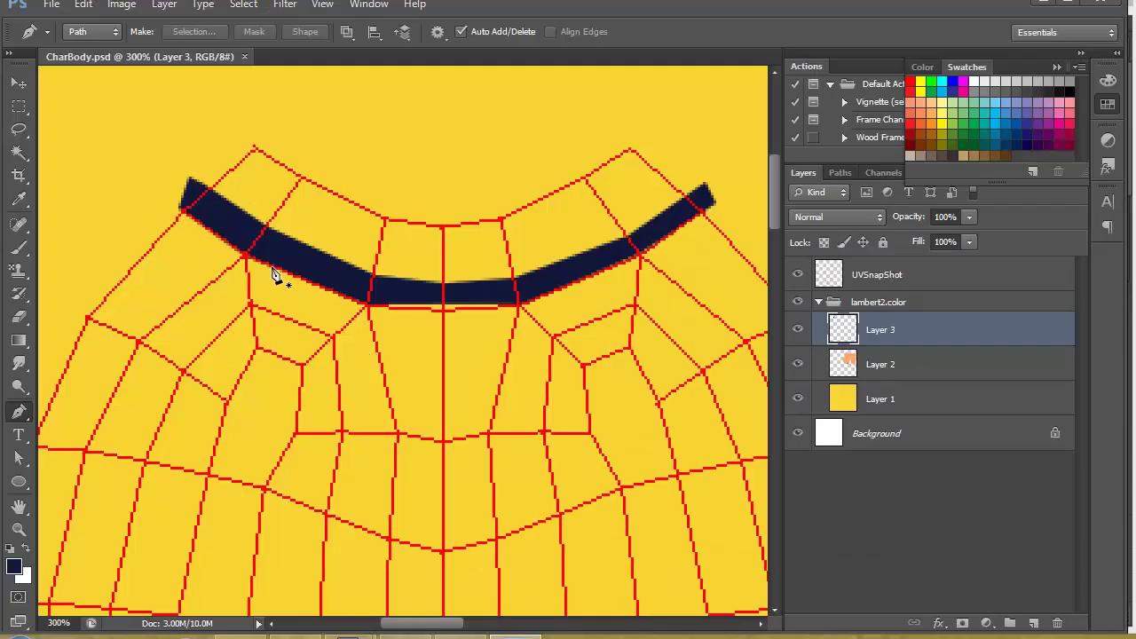
key("alt+Tab")
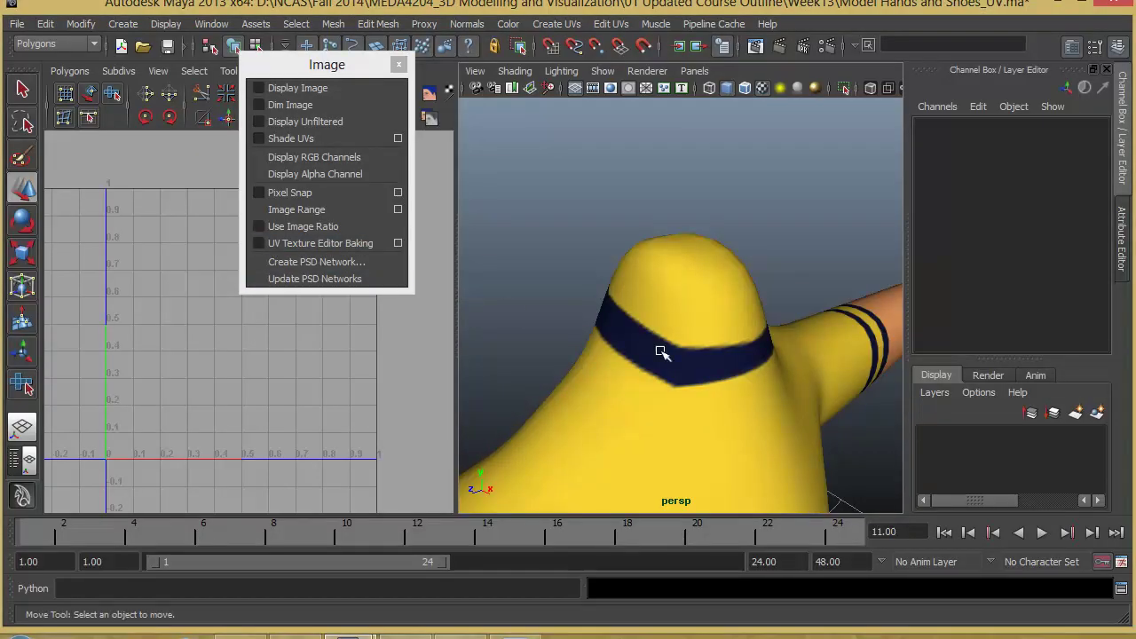
key("alt+Tab")
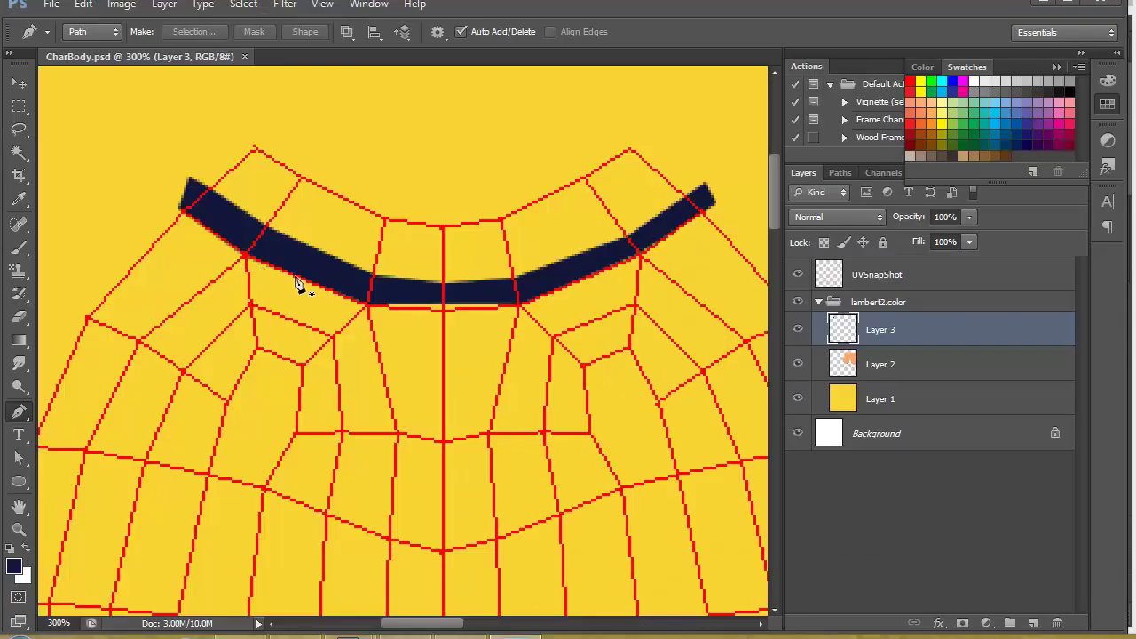
- Compare the collar band with the Maya model, then in Photoshop soften its lower-edge corners on both sides with a size 45 eraser
key("alt+Tab")
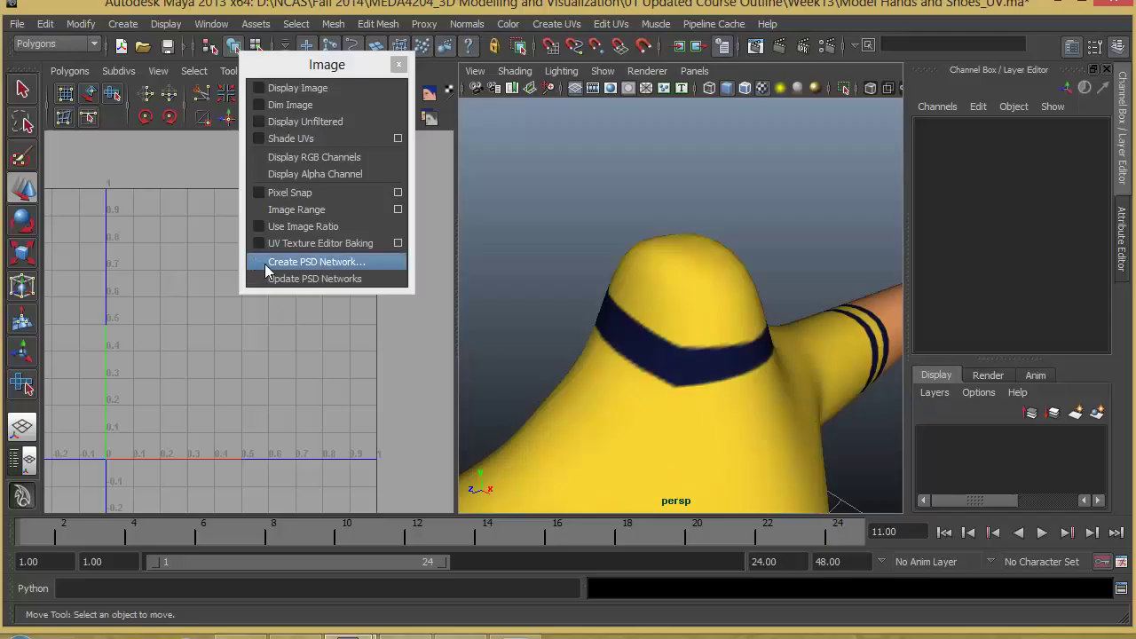
key("alt+Tab")
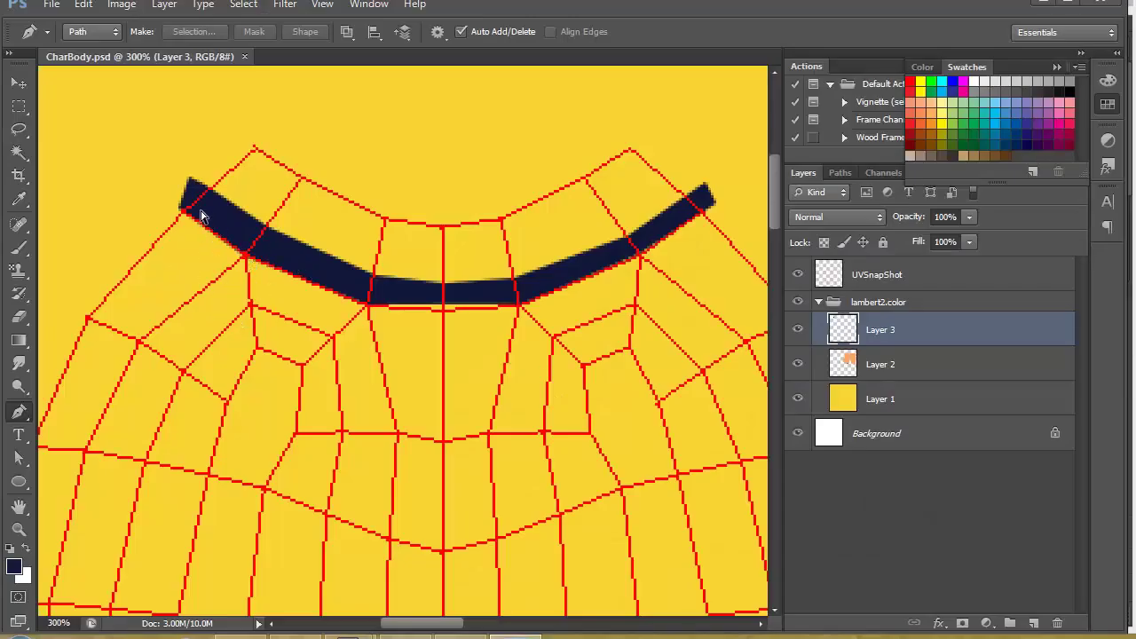
key("ctrl+plus")
key("ctrl+plus")
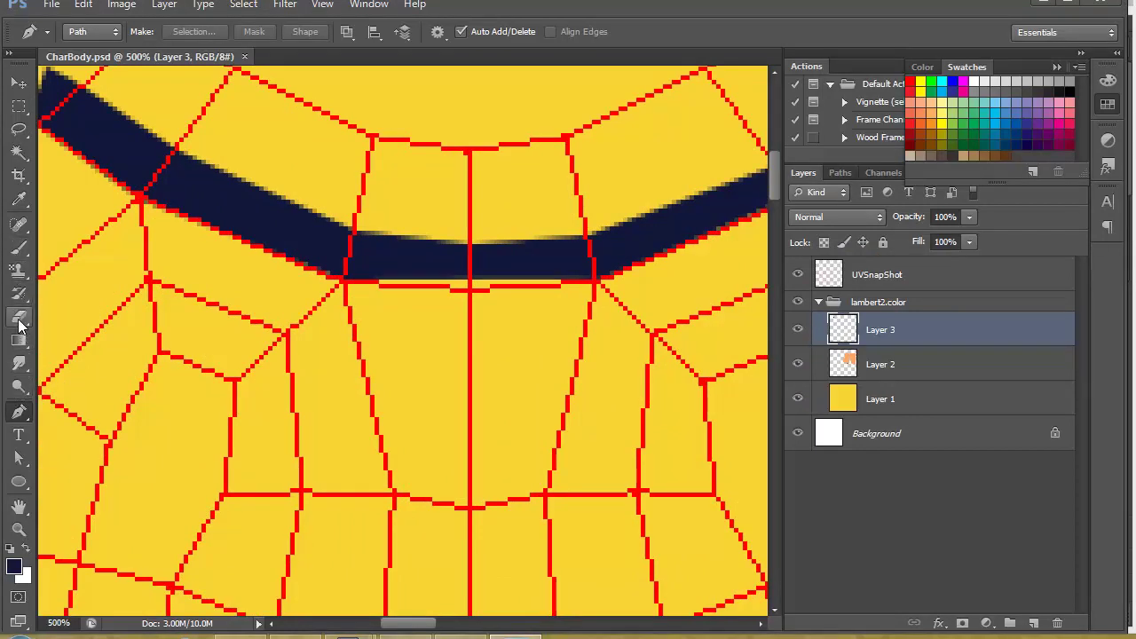
left_click(18, 318)
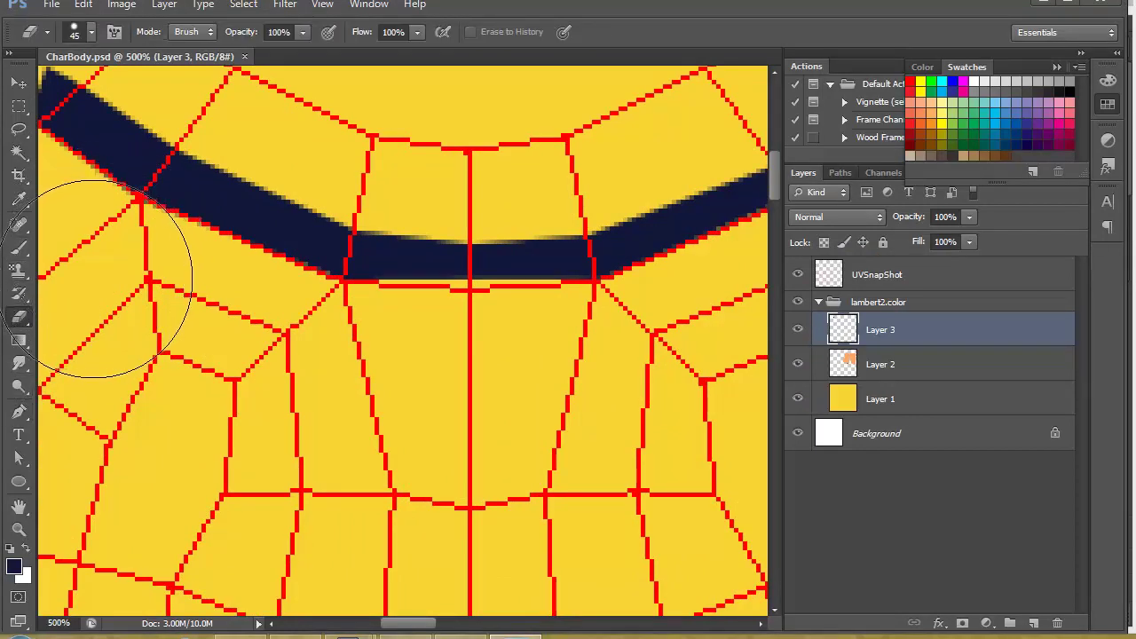
mouse_move(92, 282)
left_mouse_down()
mouse_move(76, 270)
mouse_move(74, 297)
mouse_move(104, 294)
left_mouse_up()
left_click_drag(523, 352, 394, 354)
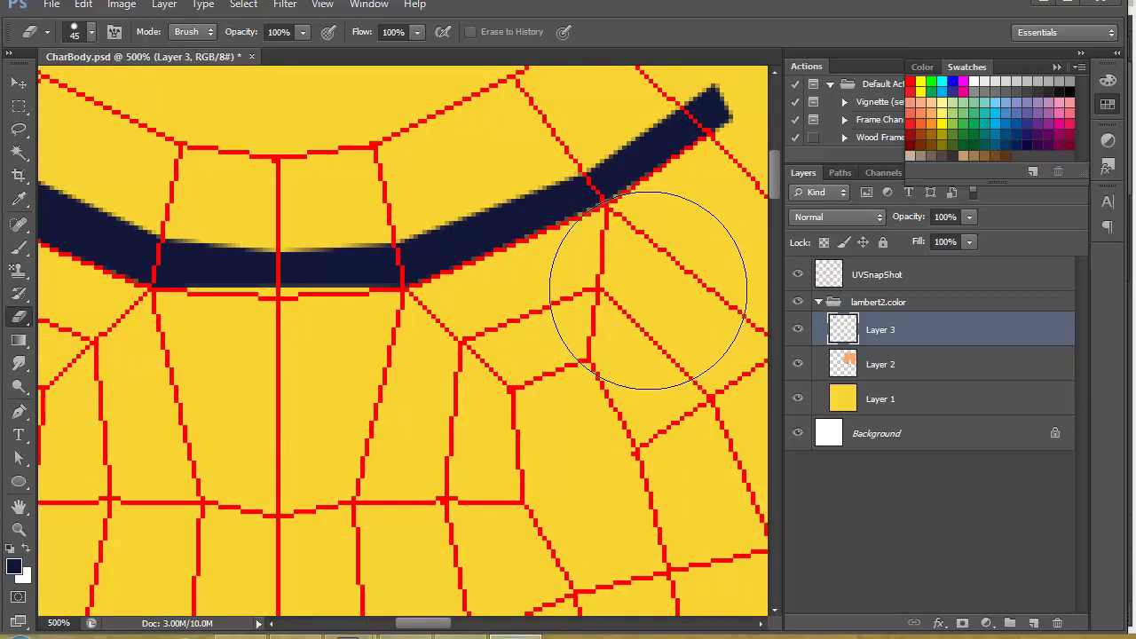
left_click(646, 287)
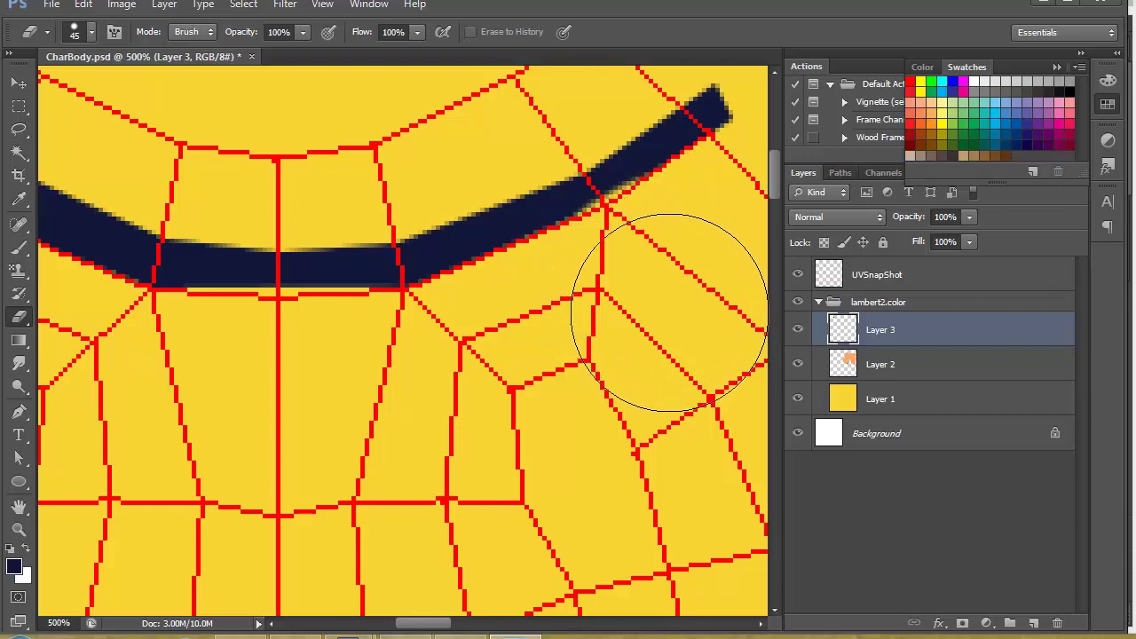
- Save the PSD, switch to Maya, and inspect the collar band around the model's neck from the front and back
key("ctrl+s")
key("alt+Tab")
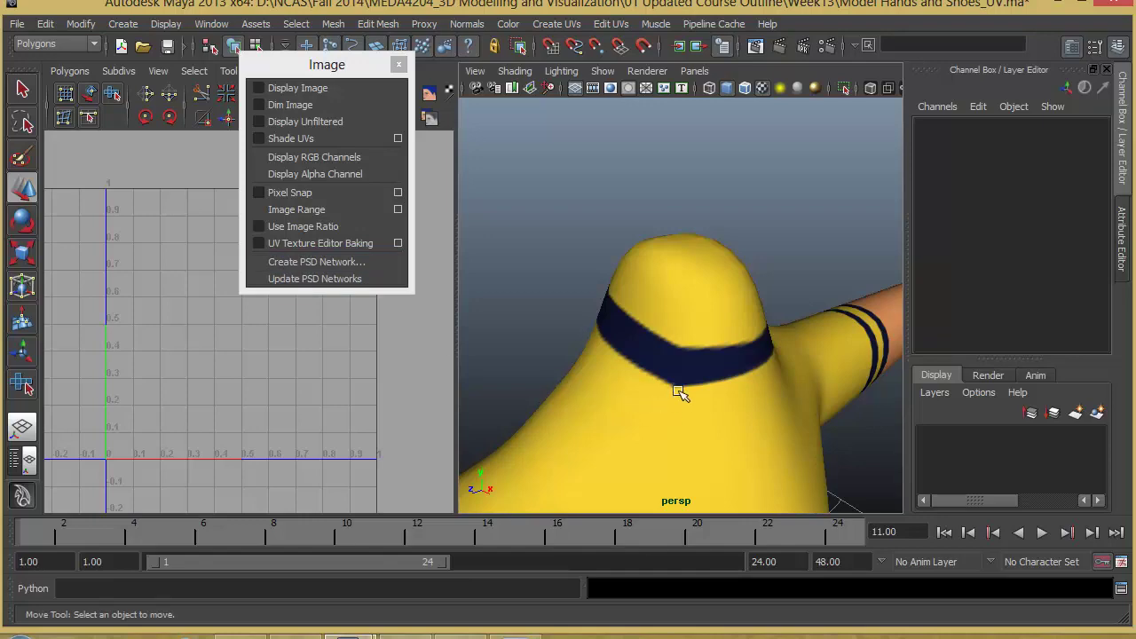
left_click_drag(592, 384, 851, 362, "alt")
middle_click_drag(705, 363, 635, 383, "alt")
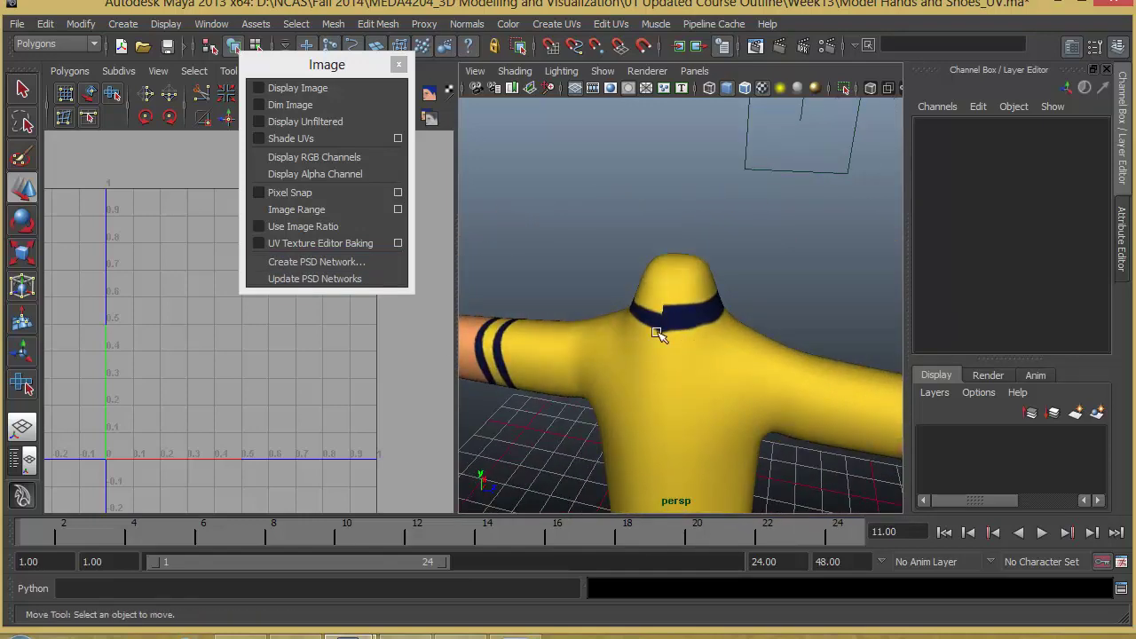
left_click_drag(671, 323, 674, 378, "alt")
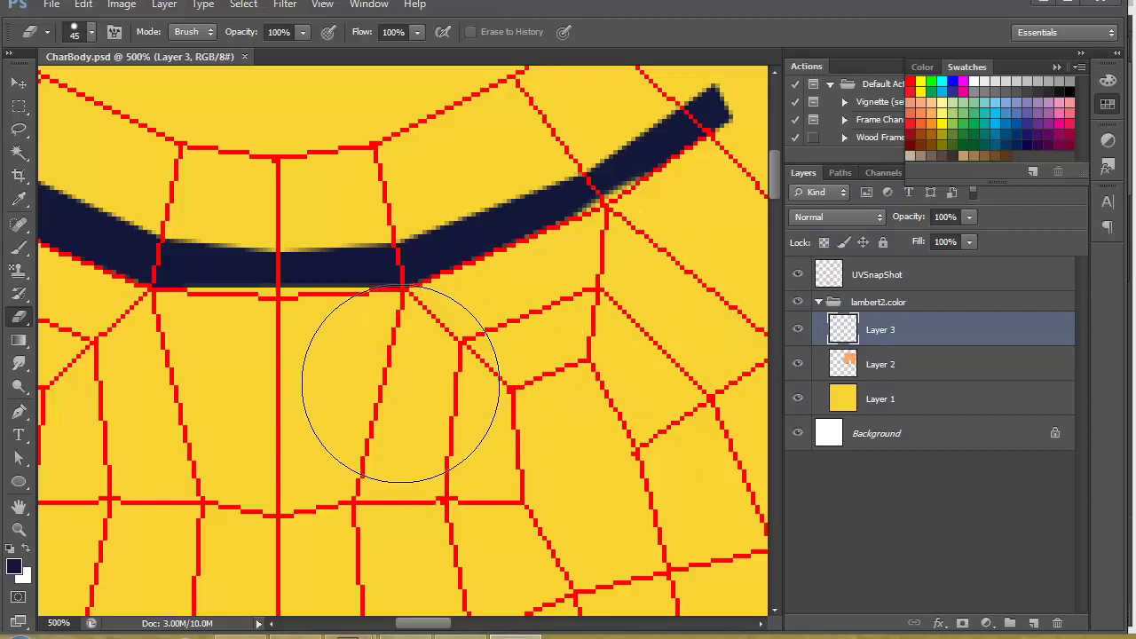
- In Photoshop, erase the corners of the collar band's lower middle section, save the PSD, and check the neckline on the Maya model
left_click(402, 382)
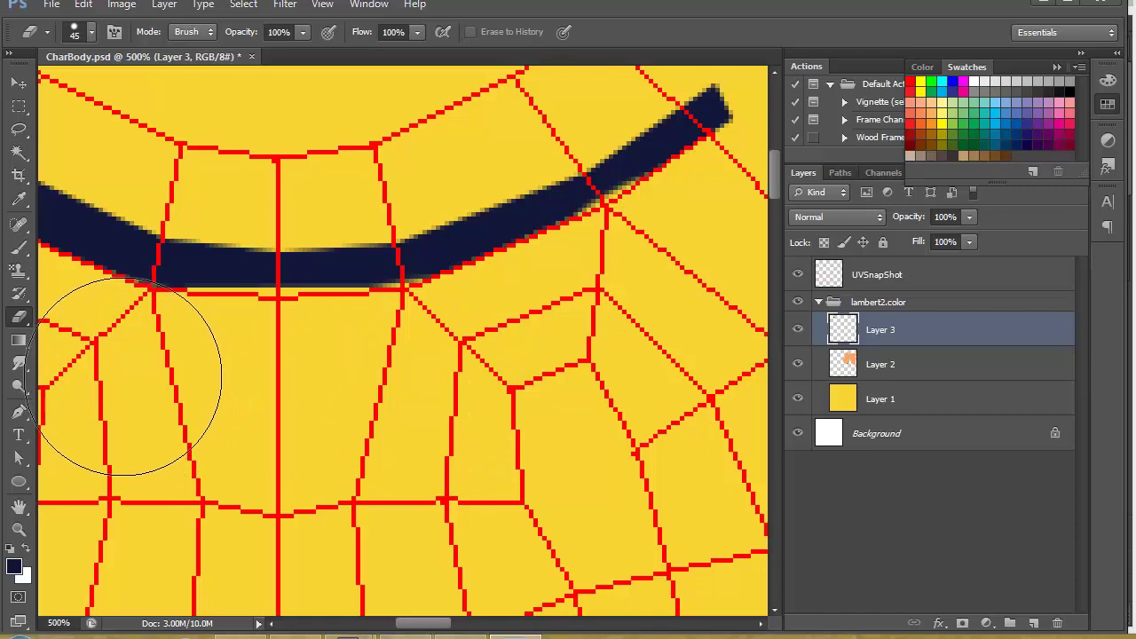
key("ctrl+s")
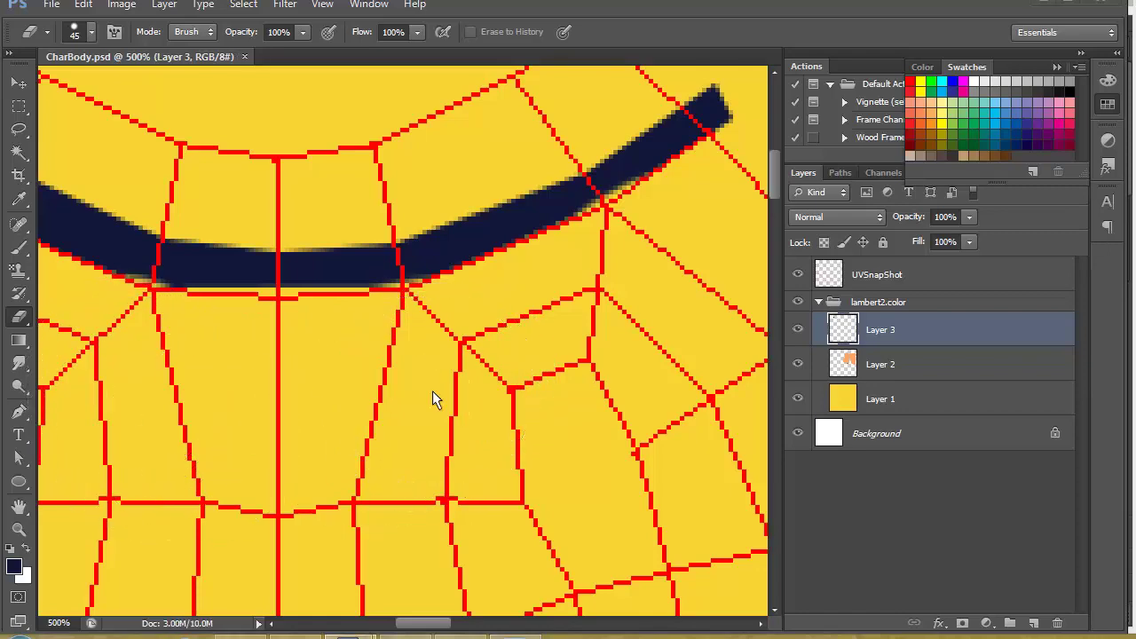
key("alt+Tab")
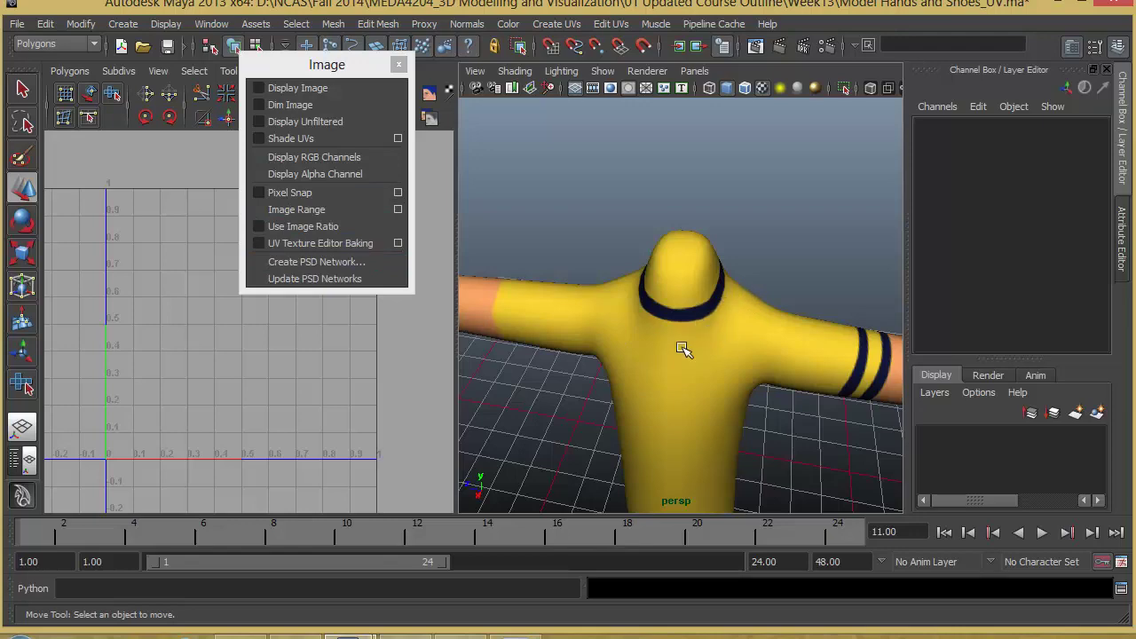
left_click_drag(682, 349, 685, 322, "alt")
- Compare the two ends of the collar band in Photoshop with the seam at the back of the Maya model's neck
key("alt+Tab")
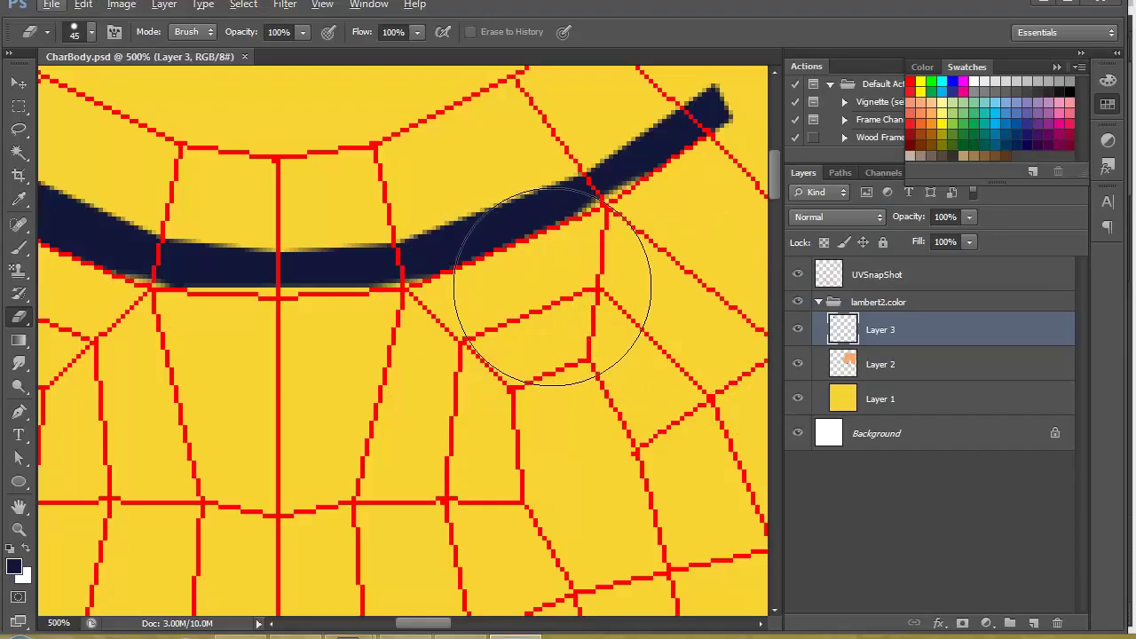
key("ctrl+minus")
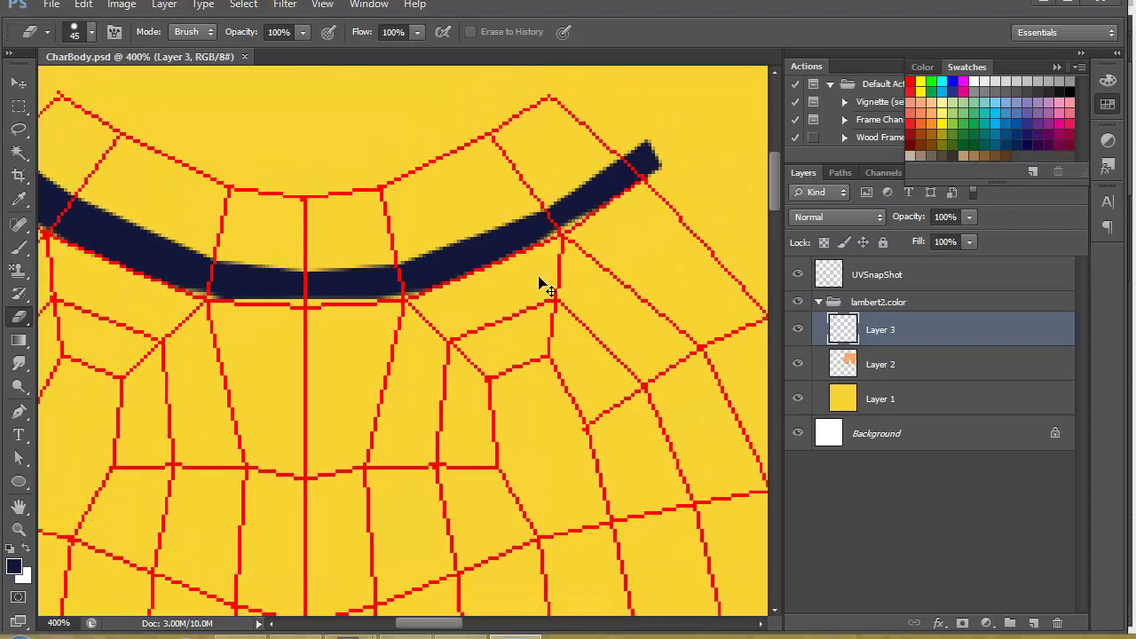
key("ctrl+minus")
left_click_drag(523, 363, 598, 396)
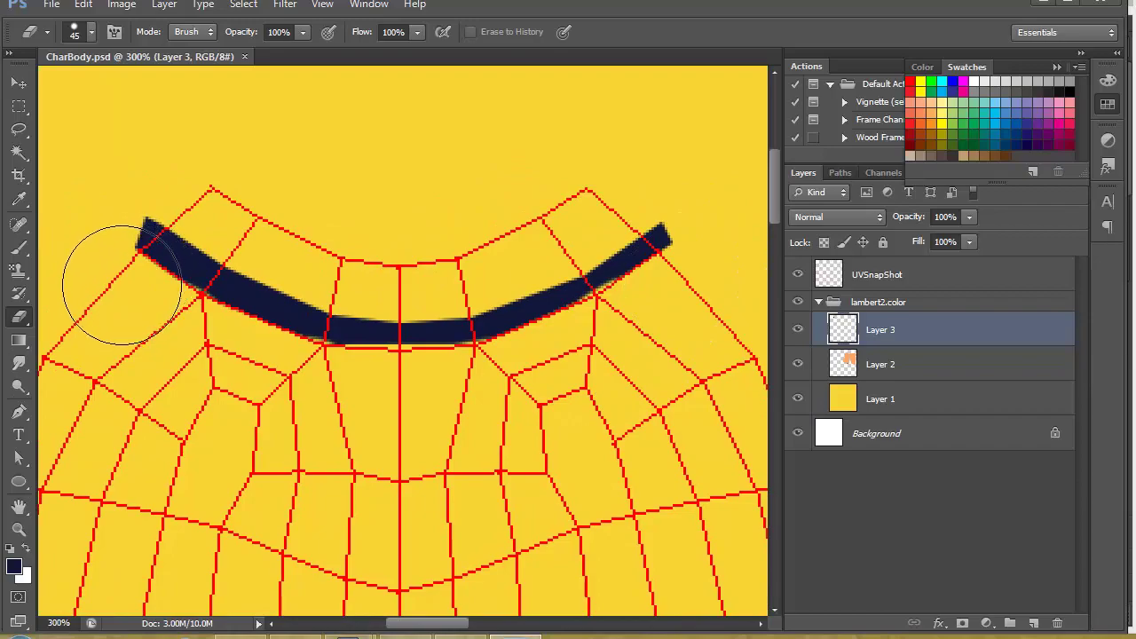
key("alt+Tab")
left_click_drag(674, 328, 672, 298, "alt")
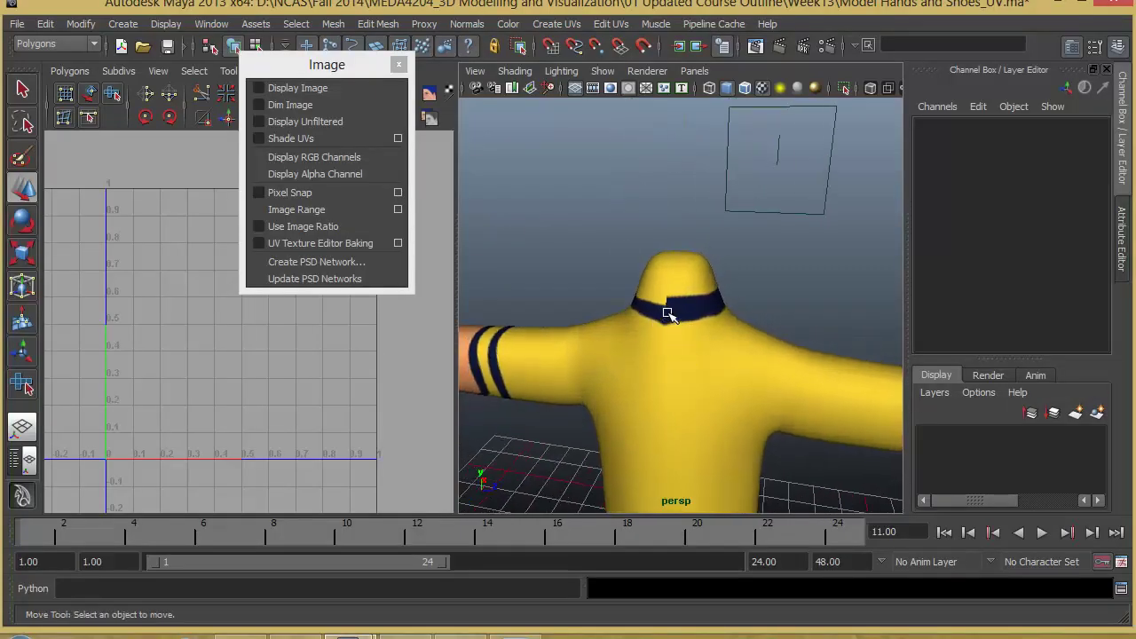
key("alt+Tab")
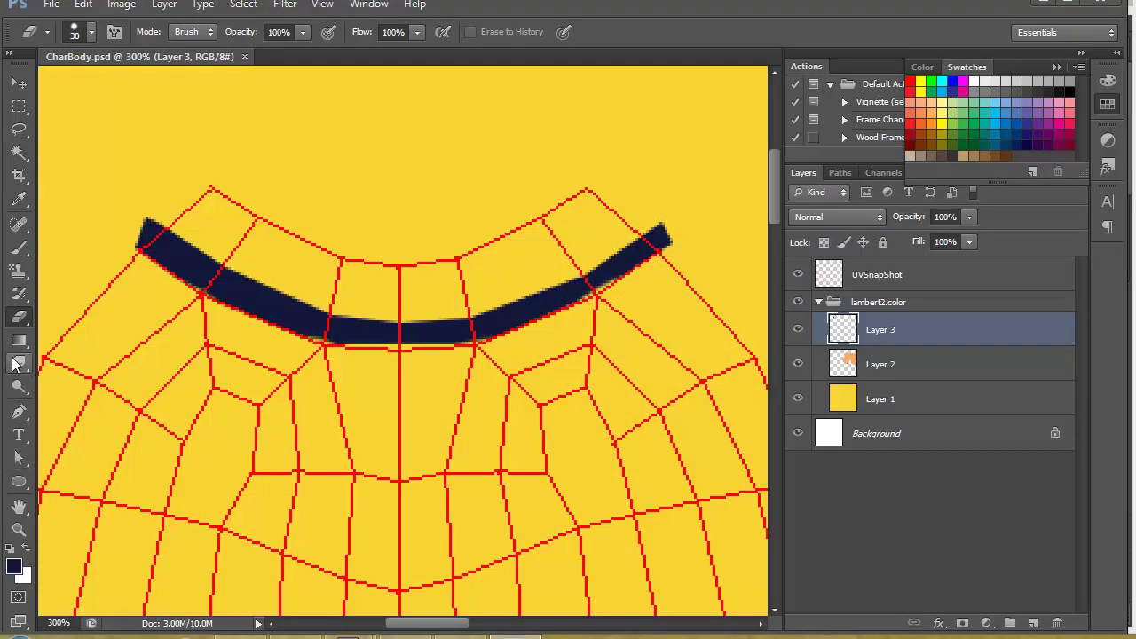
- Thicken the collar band's thin right end with a small navy brush, save the PSD, and update the PSD networks in Maya
left_click(19, 248)
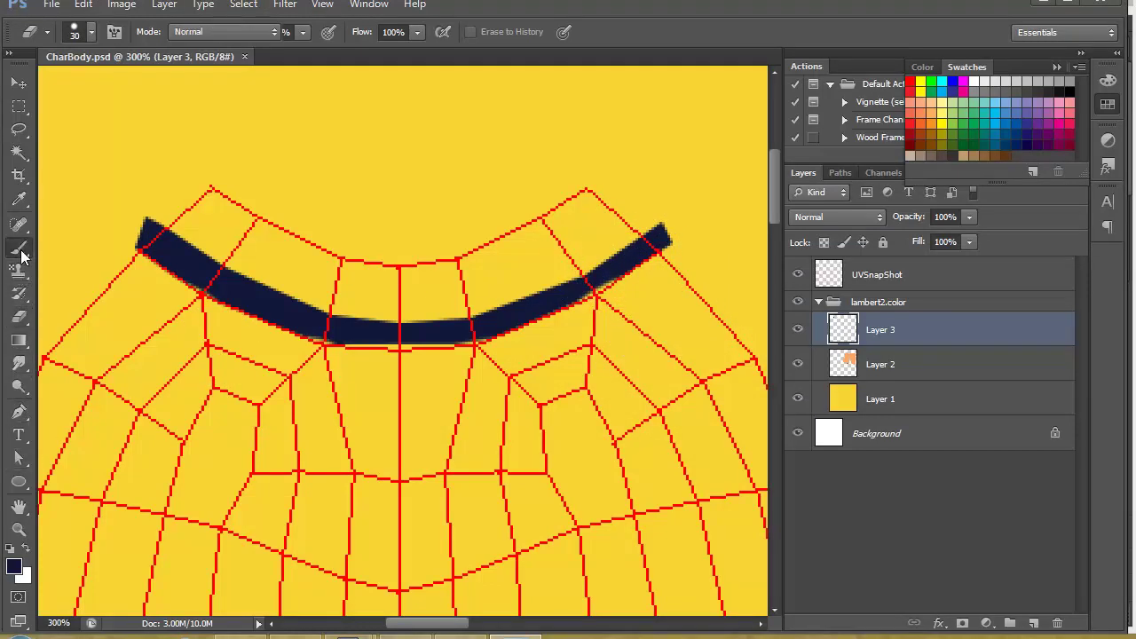
key("bracketleft")
key("bracketleft")
key("bracketleft")
key("bracketleft")
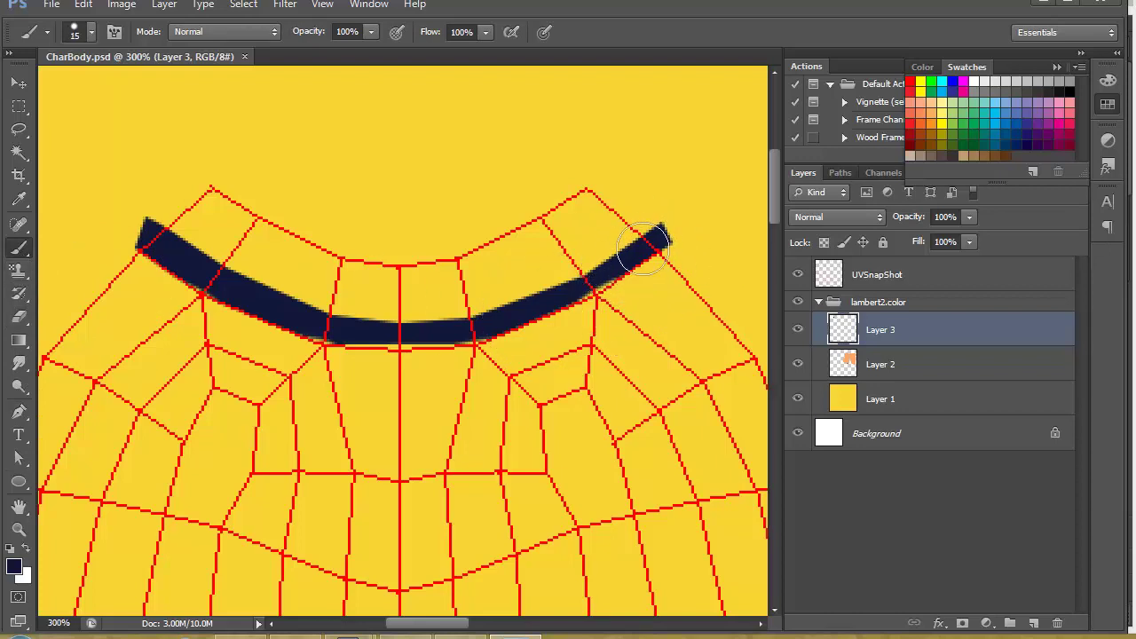
left_click(644, 241)
key("bracketleft")
key("bracketleft")
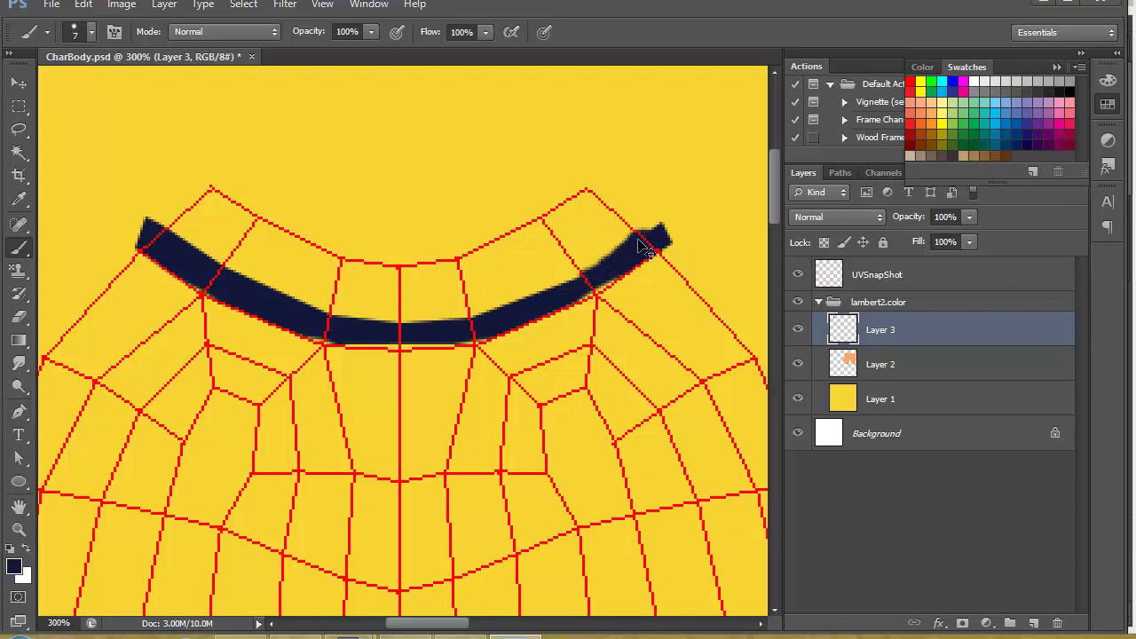
key("s")
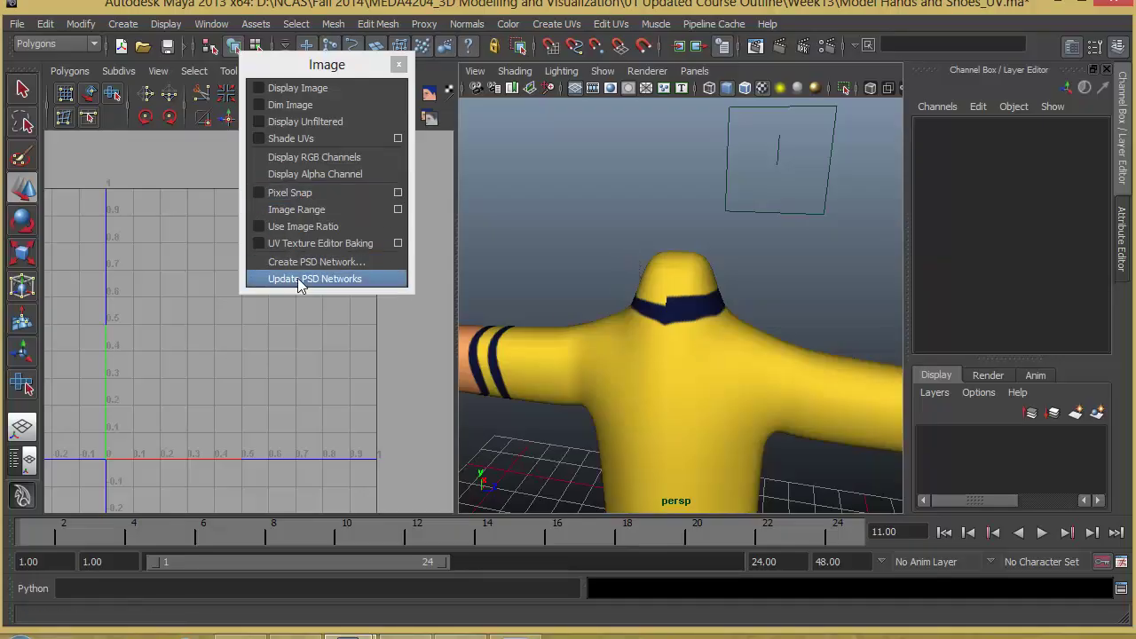
left_click_drag(644, 325, 761, 376, "alt")
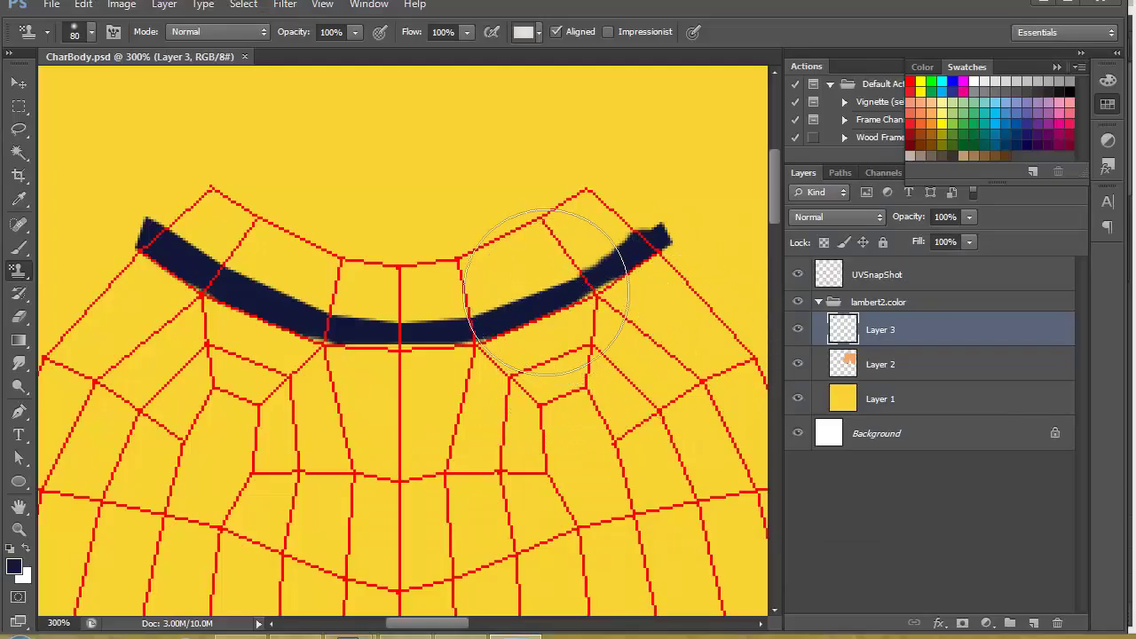
- In Photoshop, build up the upper edge of the collar band's right end with a size 4 navy brush, extending past the shell border
key("bracketleft")
key("bracketleft")
key("bracketleft")
key("bracketleft")
key("b")
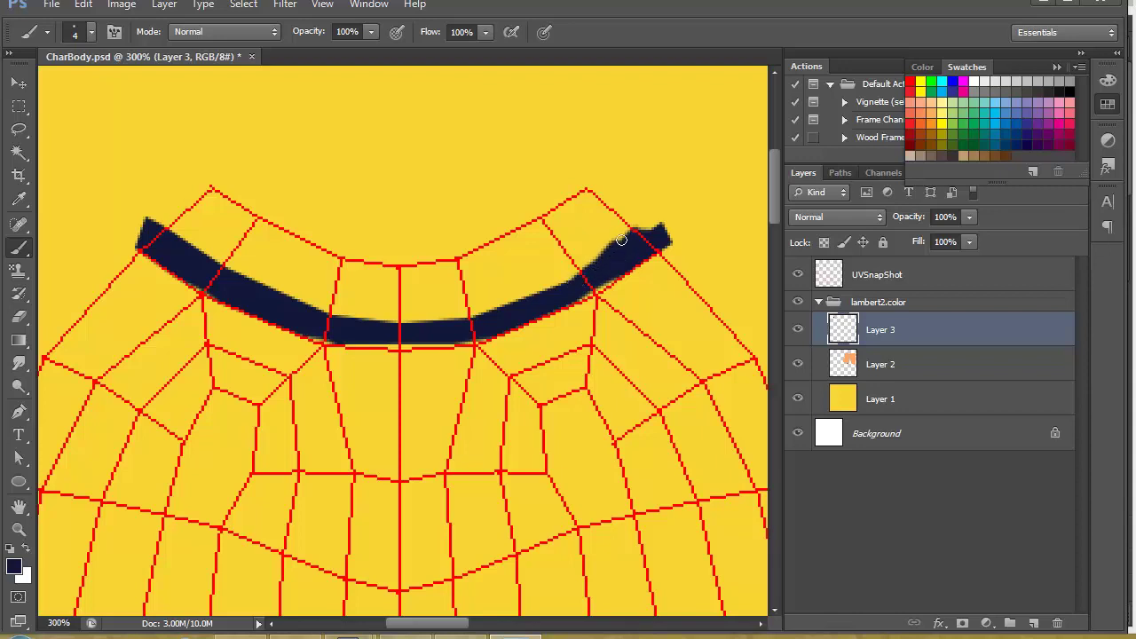
left_click_drag(631, 230, 653, 209)
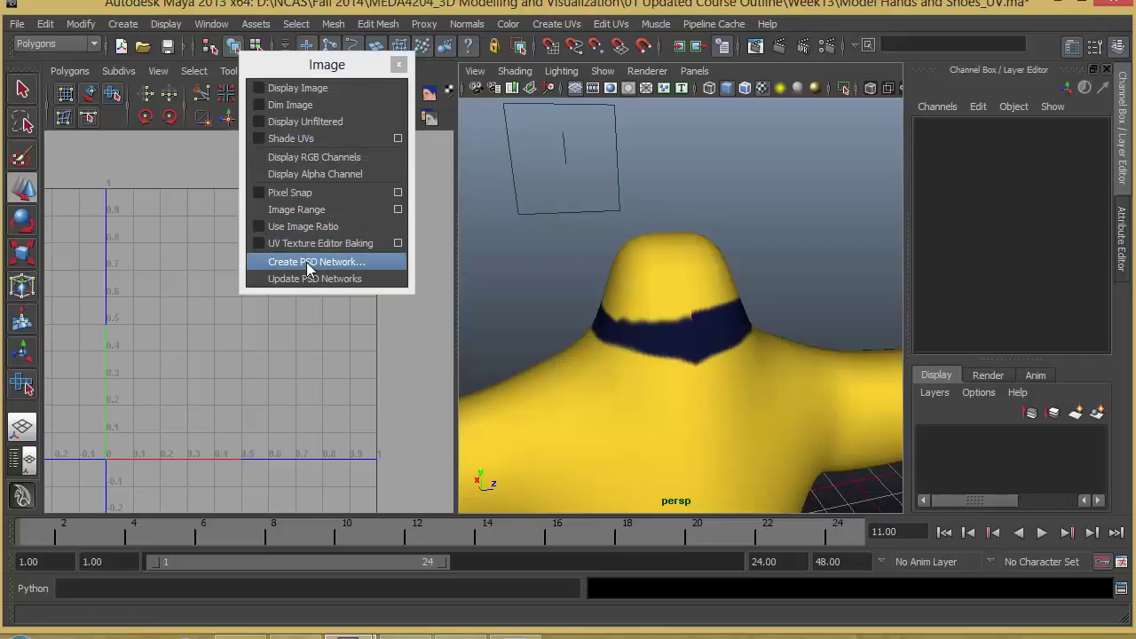
- Update the PSD networks in Maya and inspect the collar seam at the back of the neck up close
left_click(304, 261)
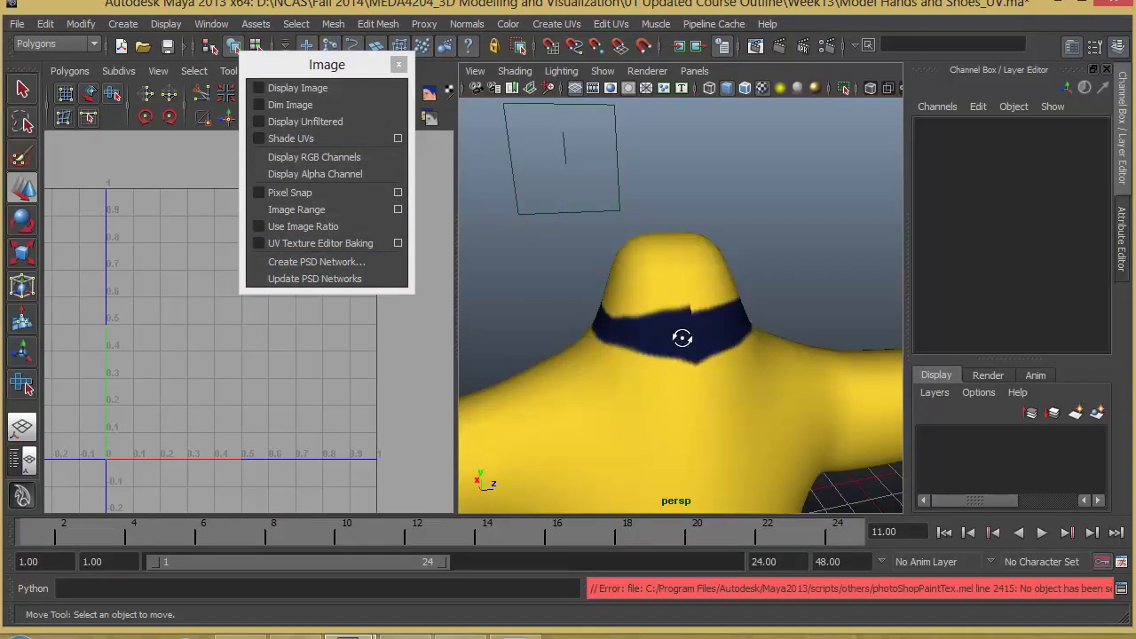
left_click_drag(680, 329, 677, 308, "alt")
right_click_drag(686, 300, 672, 276, "alt")
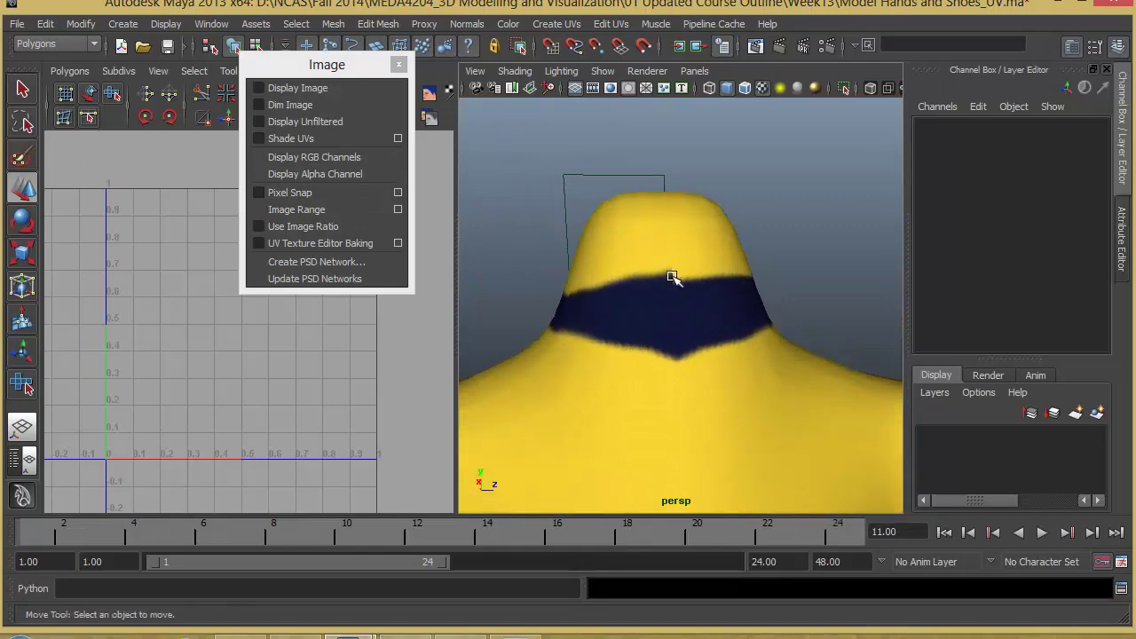
- In Photoshop, trim the excess navy along the upper edge of the collar band's right end with a size 30 eraser
key("alt+Tab")
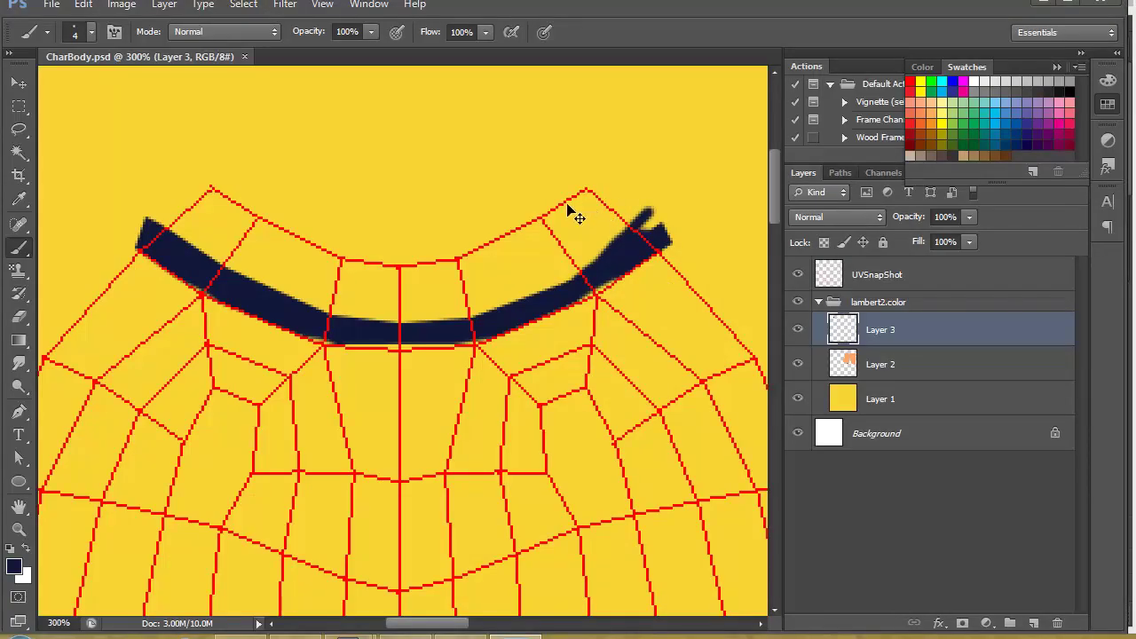
key("ctrl+plus")
key("ctrl+plus")
left_click_drag(629, 221, 437, 363)
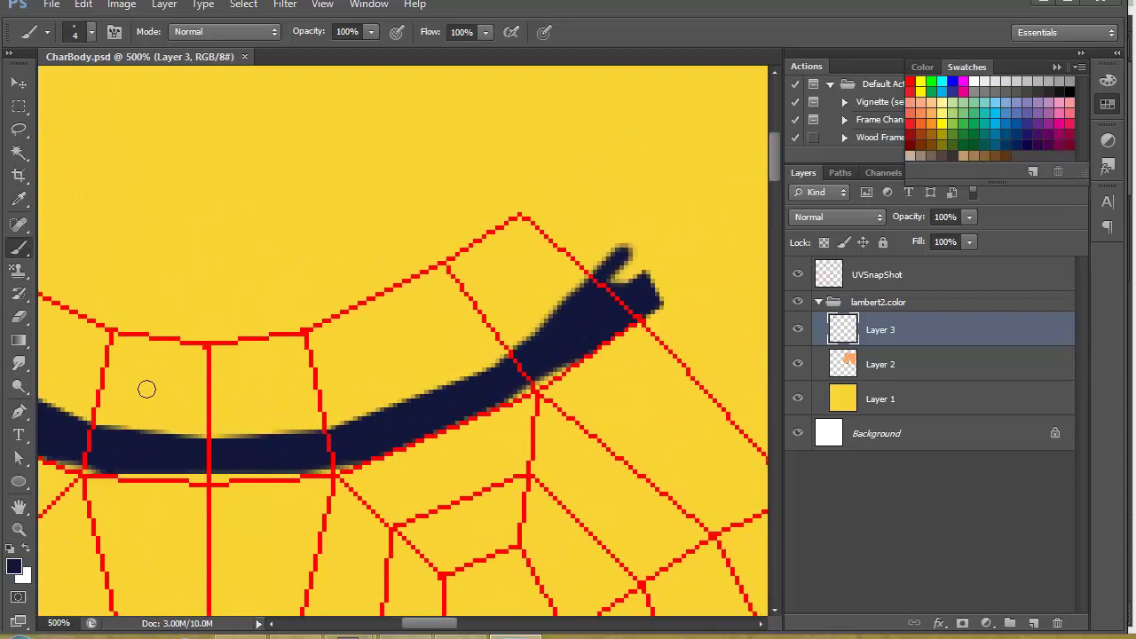
left_click(18, 317)
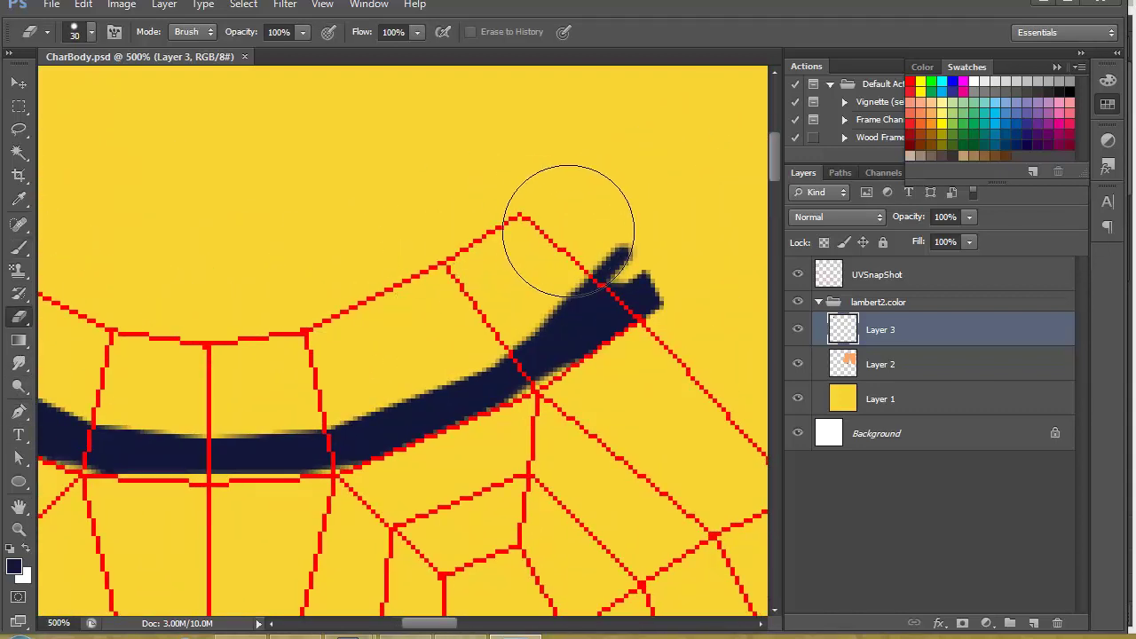
left_click(551, 229)
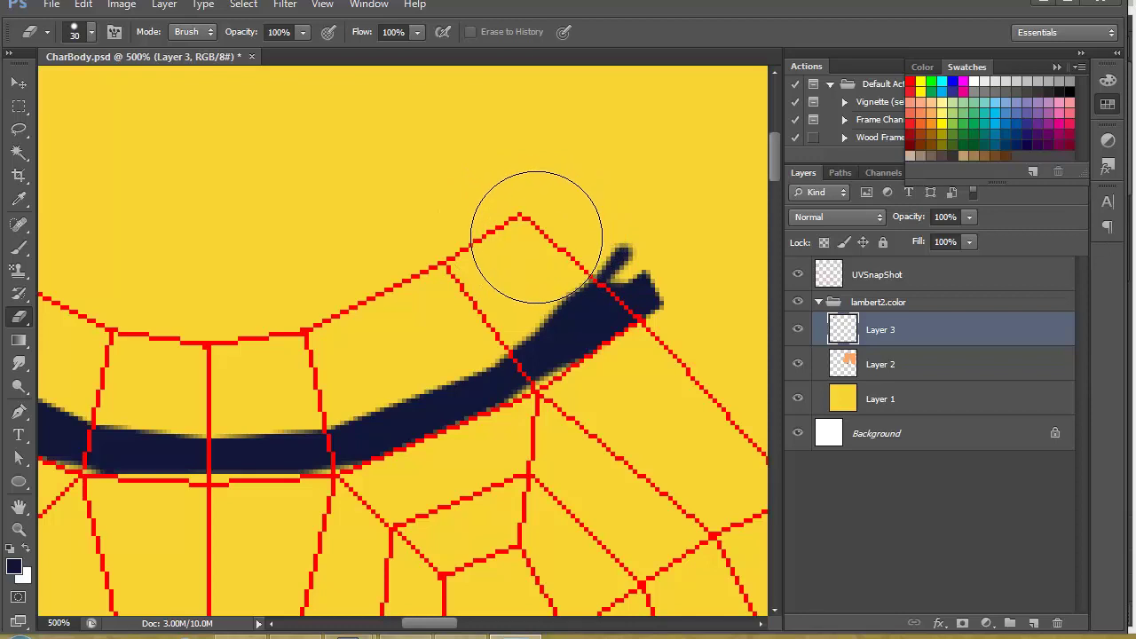
left_click(594, 201)
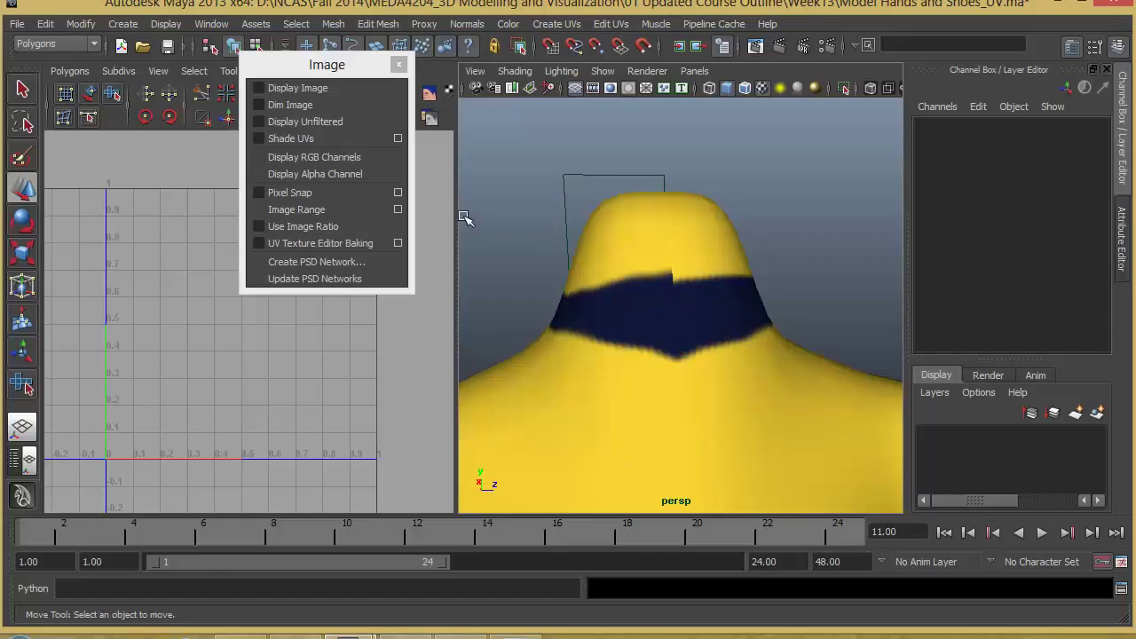
- Update the PSD networks in Maya, trim the band's right upper edge once more in Photoshop, and refresh the networks again
left_click(315, 263)
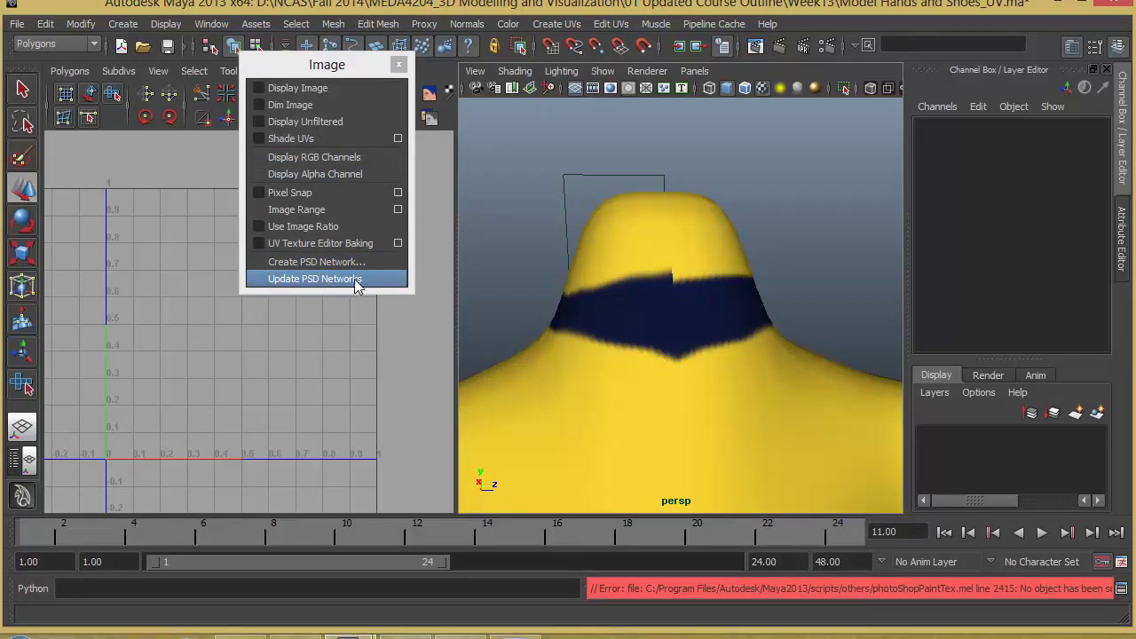
scroll(710, 304, "up", 8)
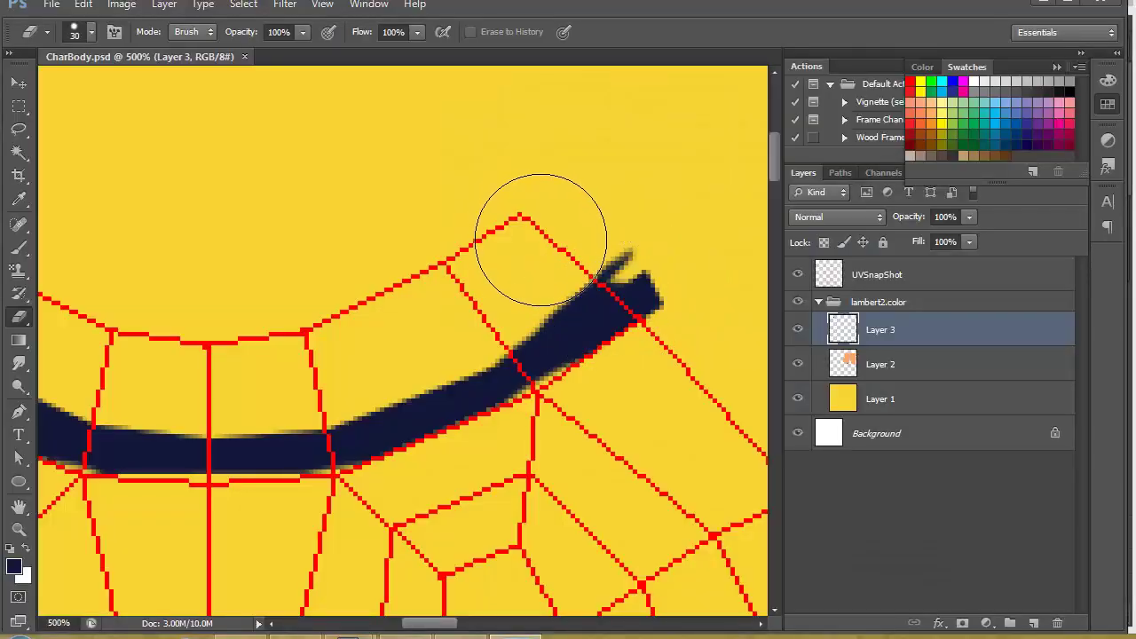
left_click(540, 240)
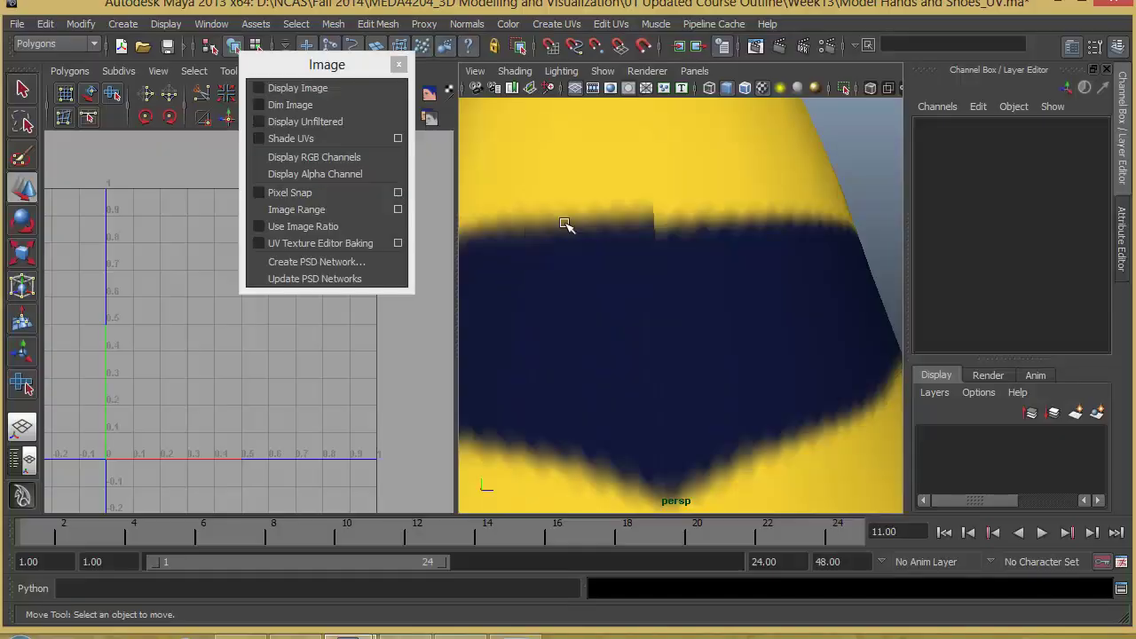
left_click(297, 278)
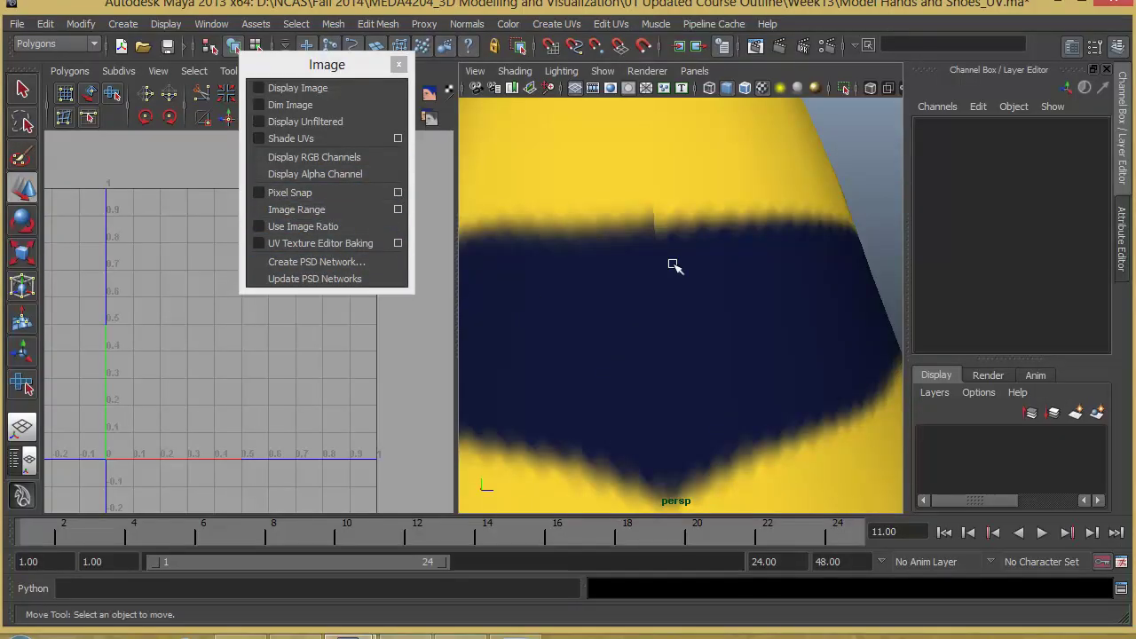
- In Photoshop, trim the lower edge of the collar band at its right and left ends with the size 30 eraser
right_click_drag(742, 243, 665, 277, "alt")
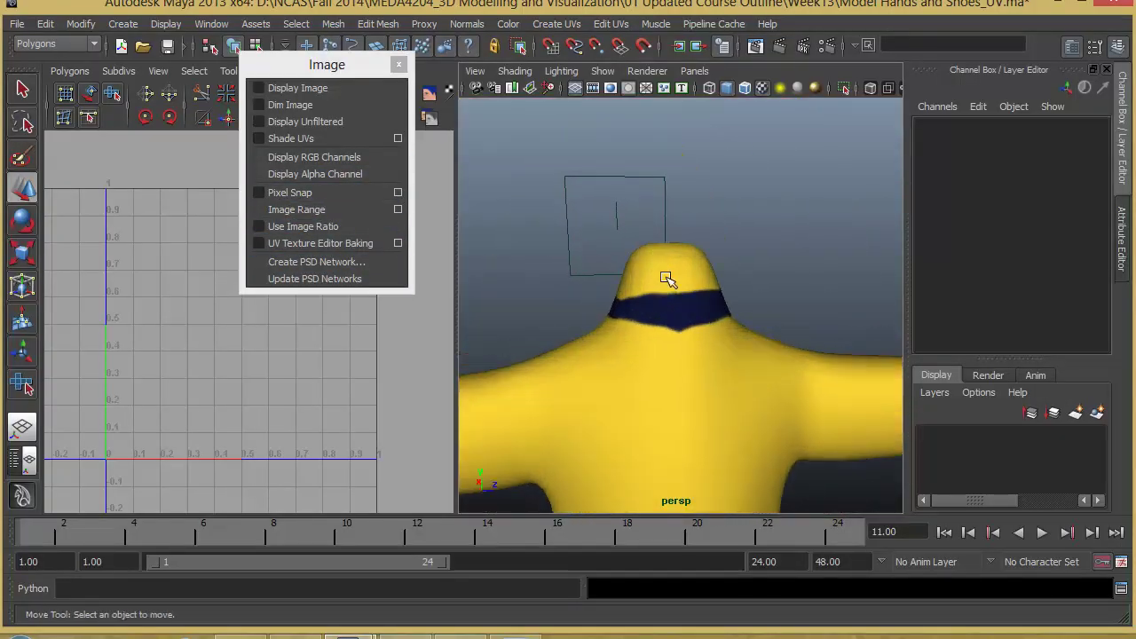
mouse_move(662, 304)
left_mouse_down("alt")
mouse_move(662, 291)
mouse_move(648, 299)
left_mouse_up("alt")
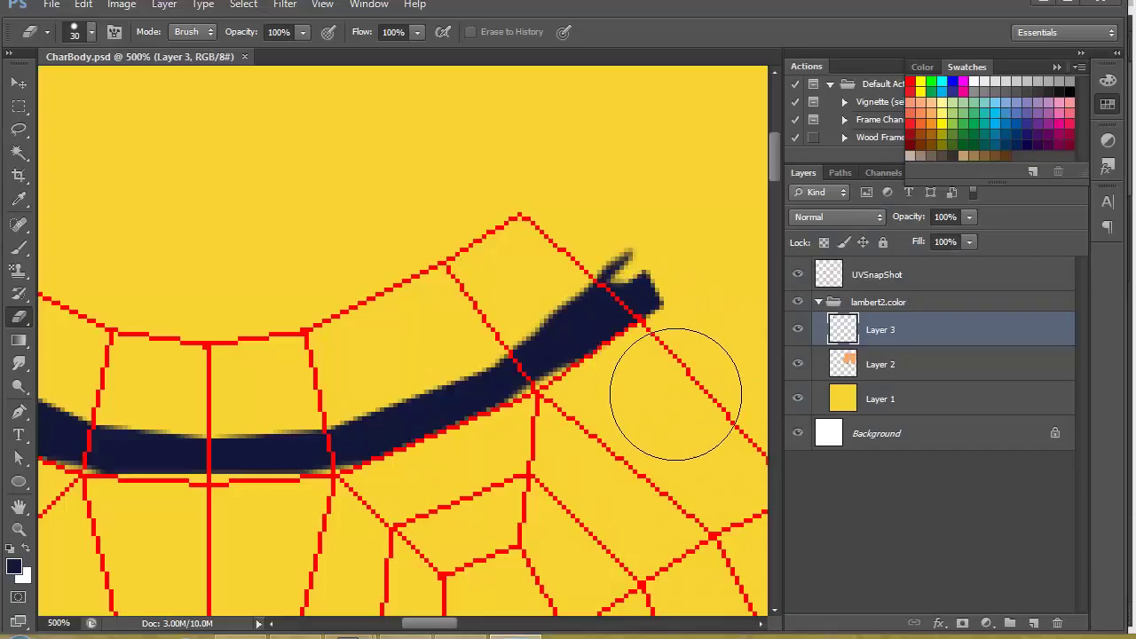
left_click(674, 370)
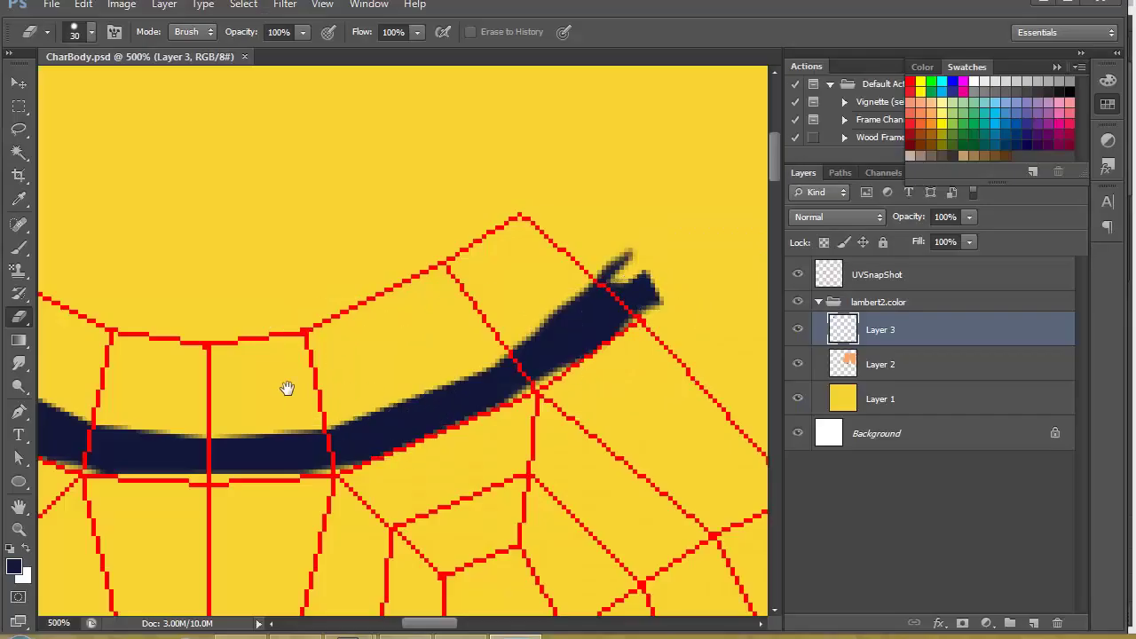
left_click_drag(287, 388, 479, 386)
left_click_drag(160, 385, 403, 386)
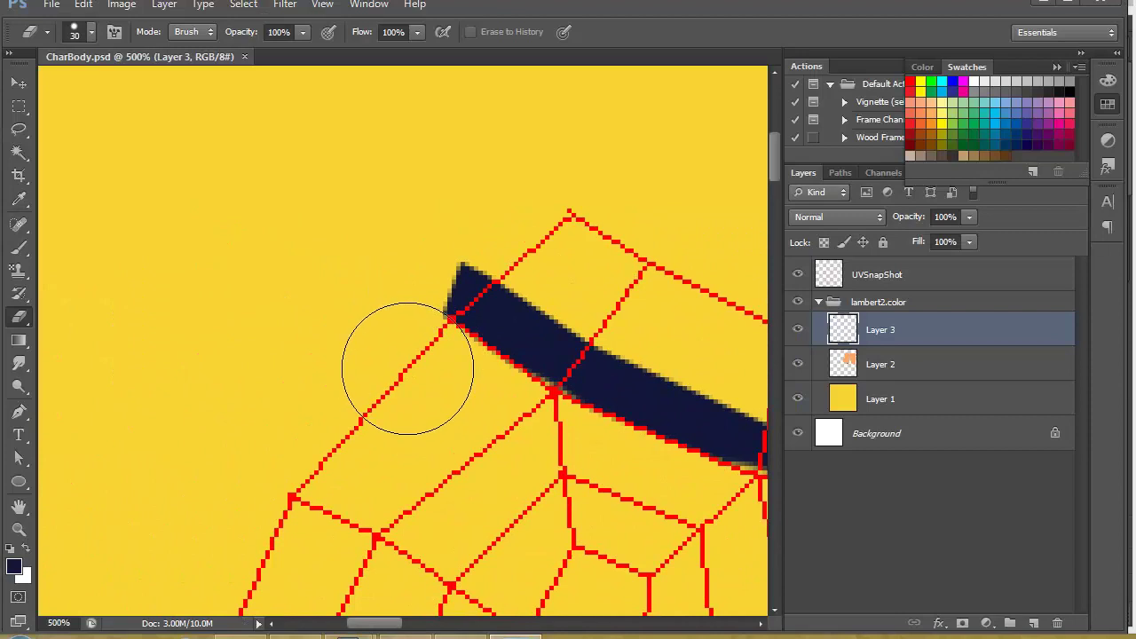
left_click(406, 360)
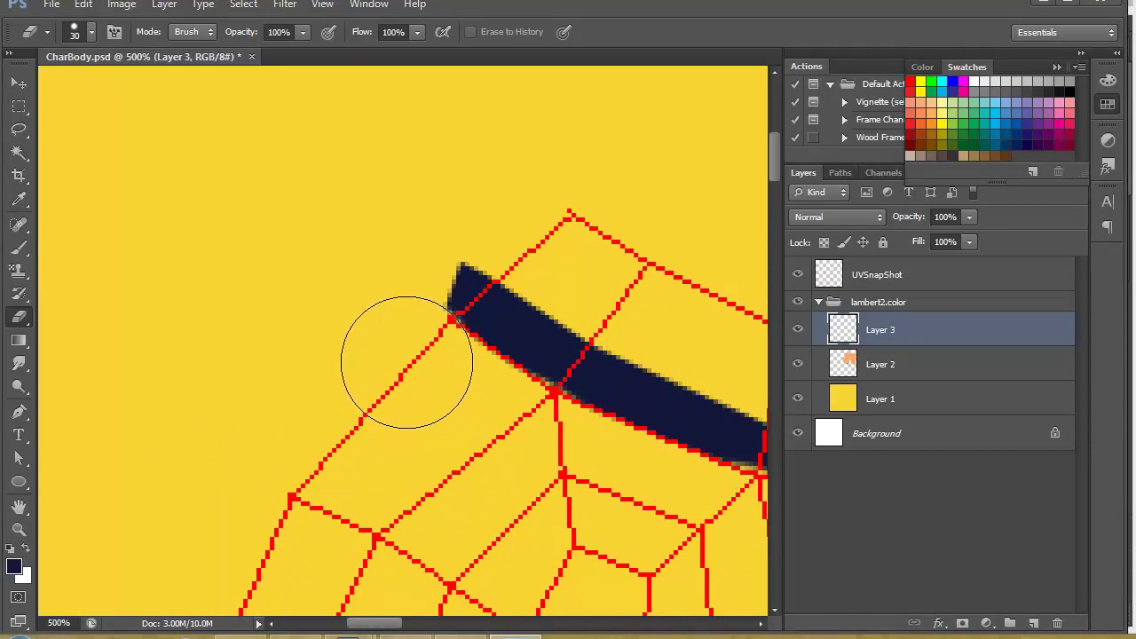
- Refresh the texture in Maya and check the collar band's fit on the whole character body
key("alt+Tab")
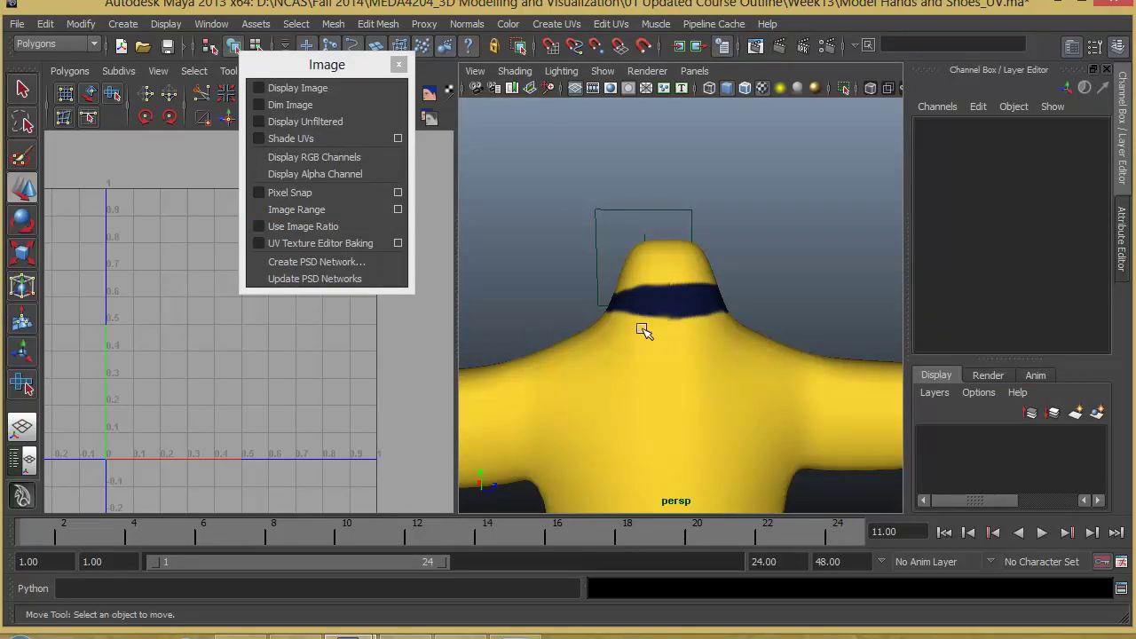
left_click_drag(644, 329, 733, 393, "alt")
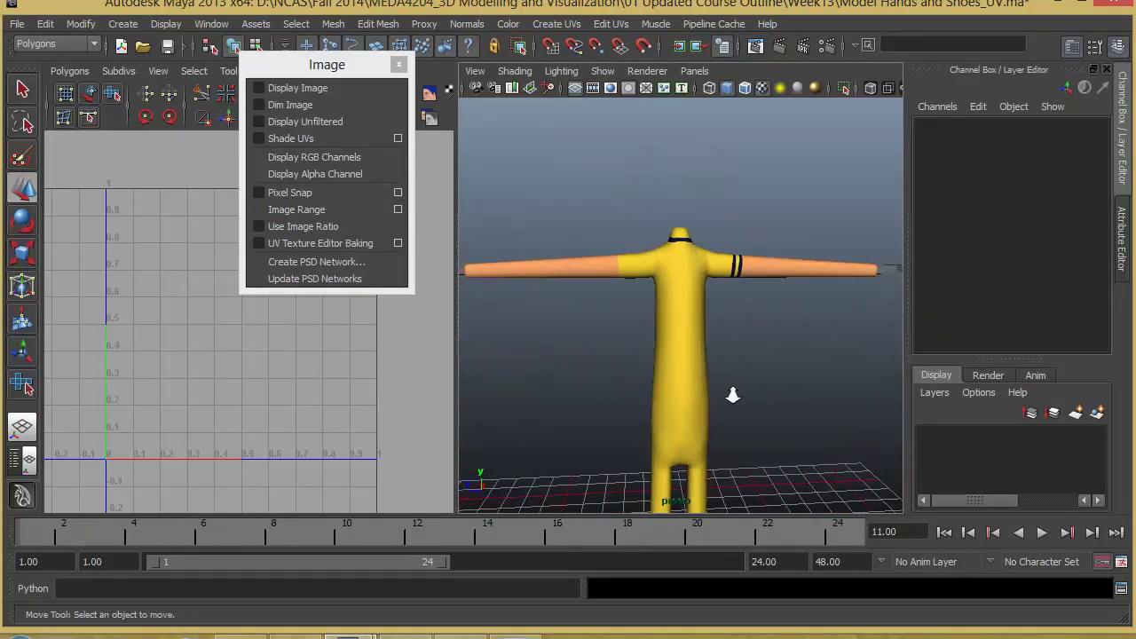
middle_click_drag(733, 394, 714, 355, "alt")
left_click_drag(642, 261, 692, 283, "alt")
left_click_drag(661, 226, 664, 229, "alt")
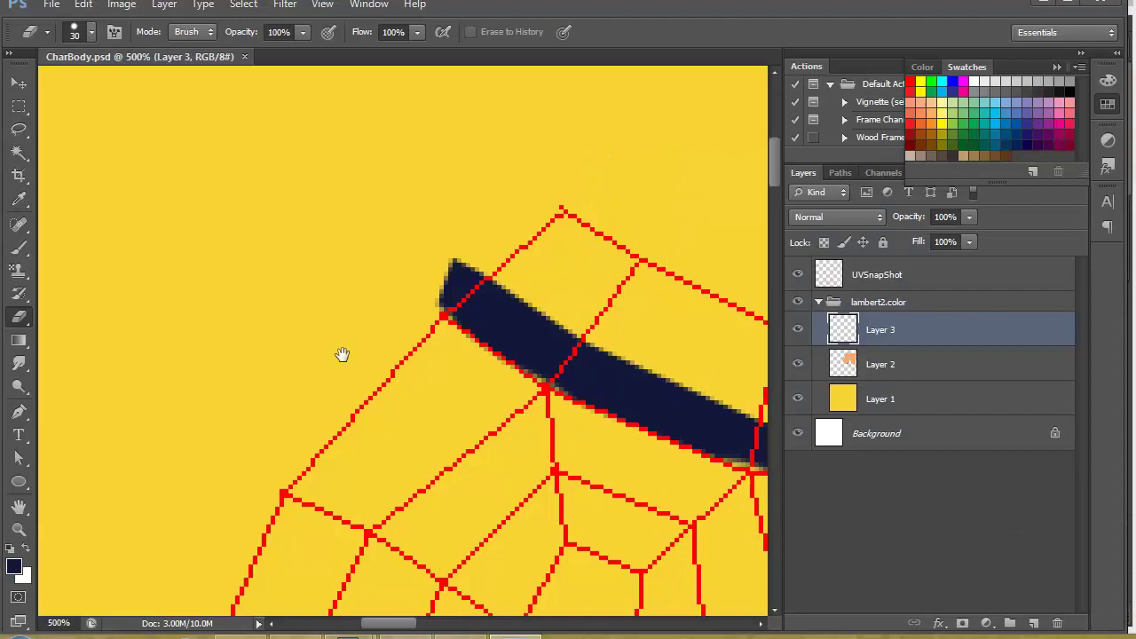
- In Photoshop, trace the upper edge of a second curved stripe below the collar band with the Pen tool, extending past both shell borders
scroll(342, 352, "up", 3, "alt")
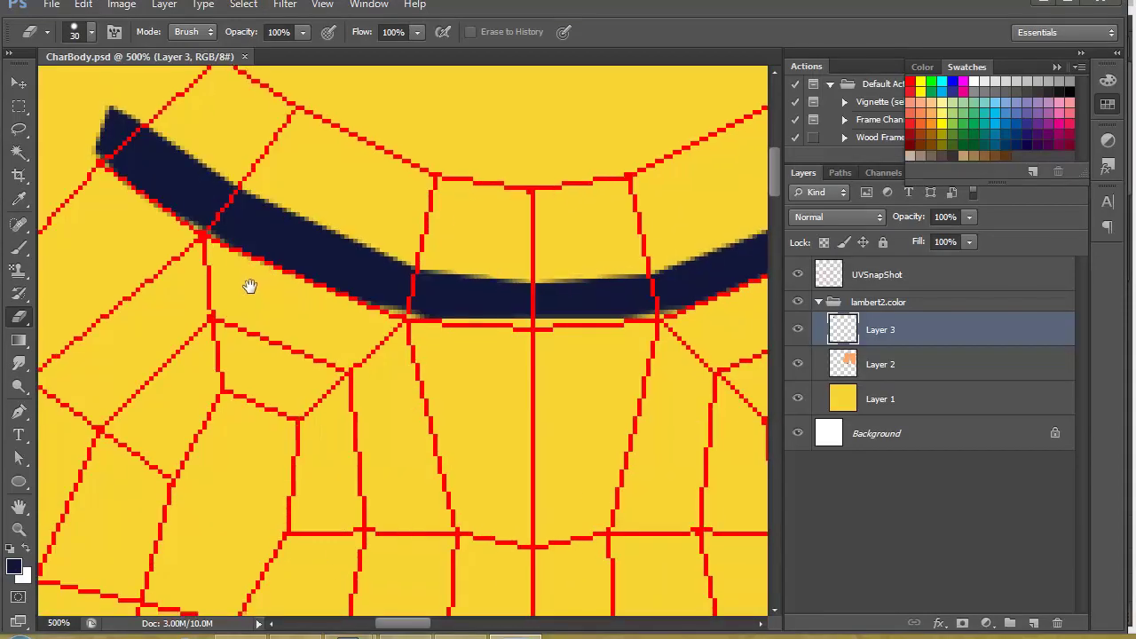
scroll(249, 286, "down", 3, "alt")
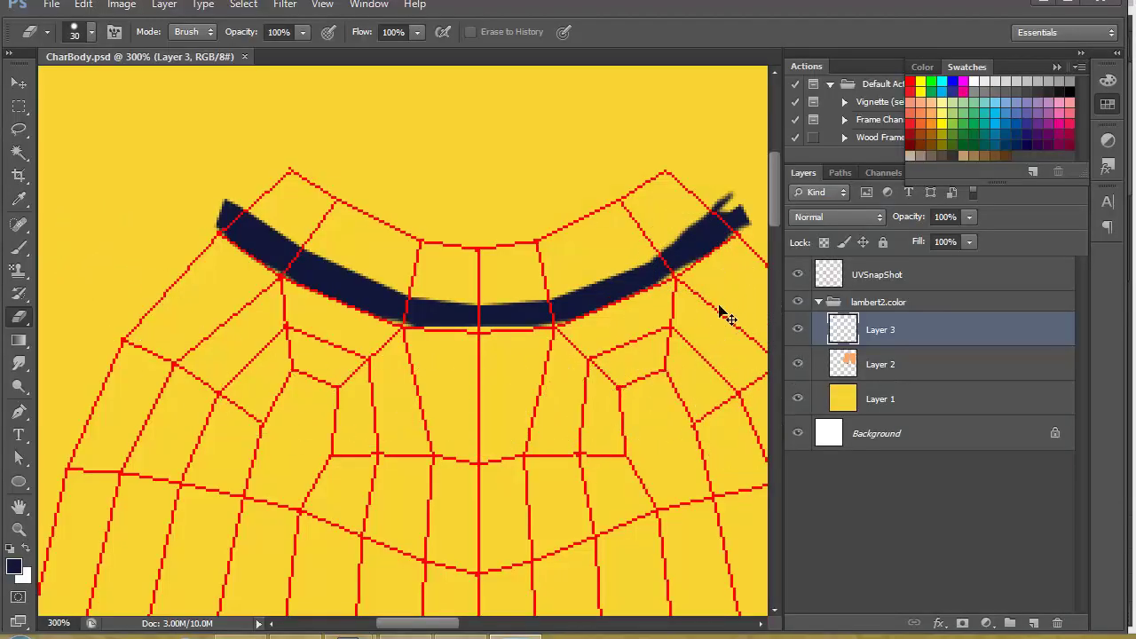
key("ctrl+minus")
key("ctrl+minus")
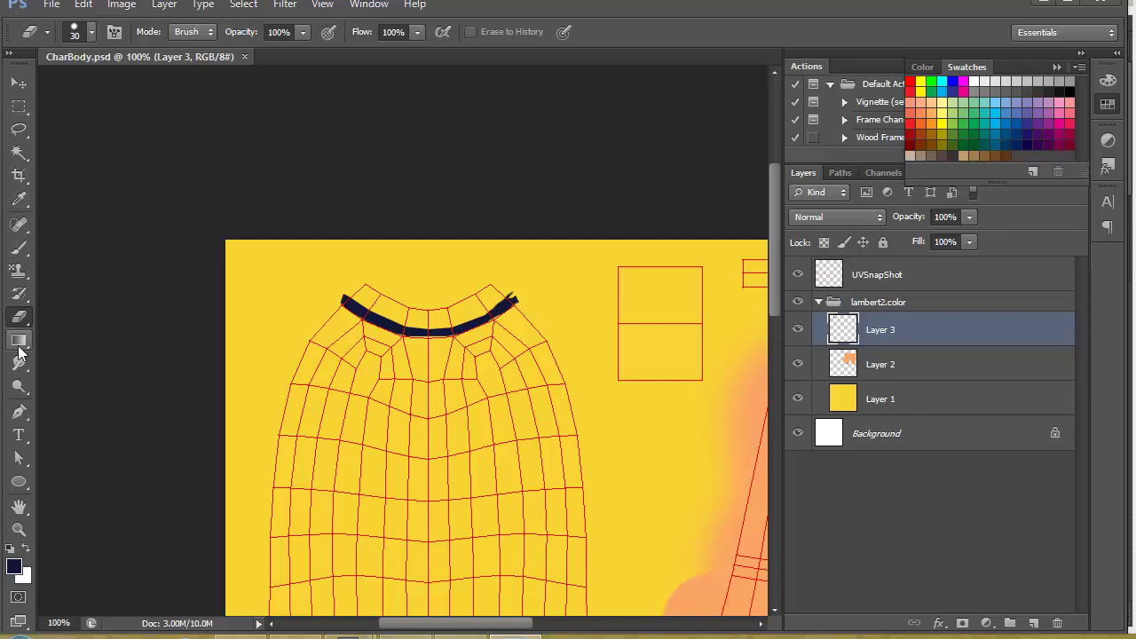
left_click(22, 412)
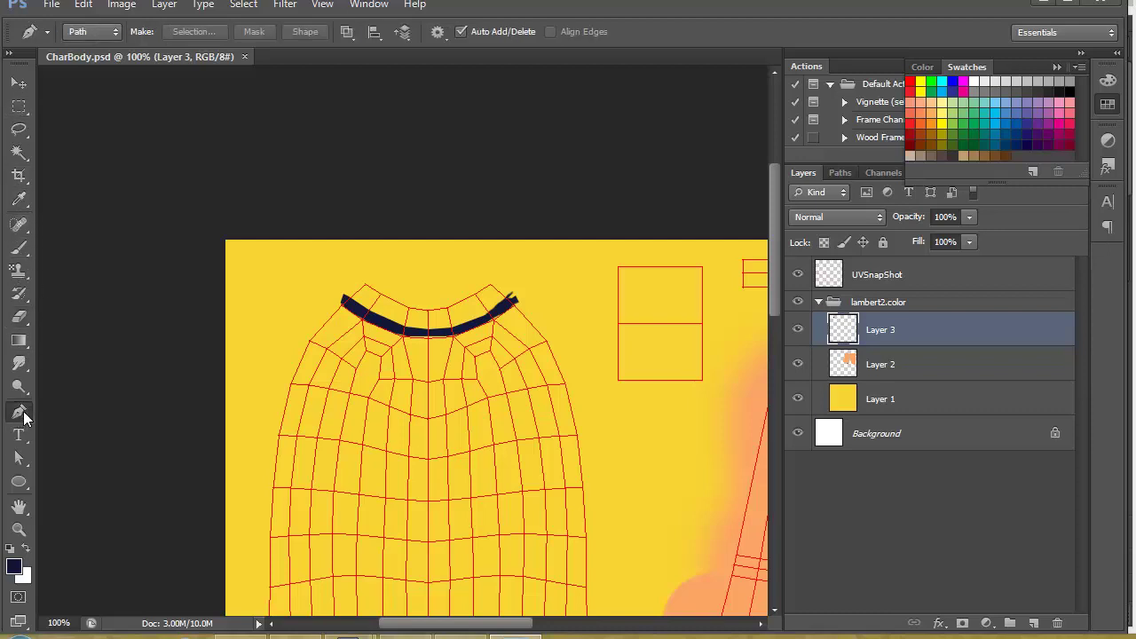
left_click(325, 311)
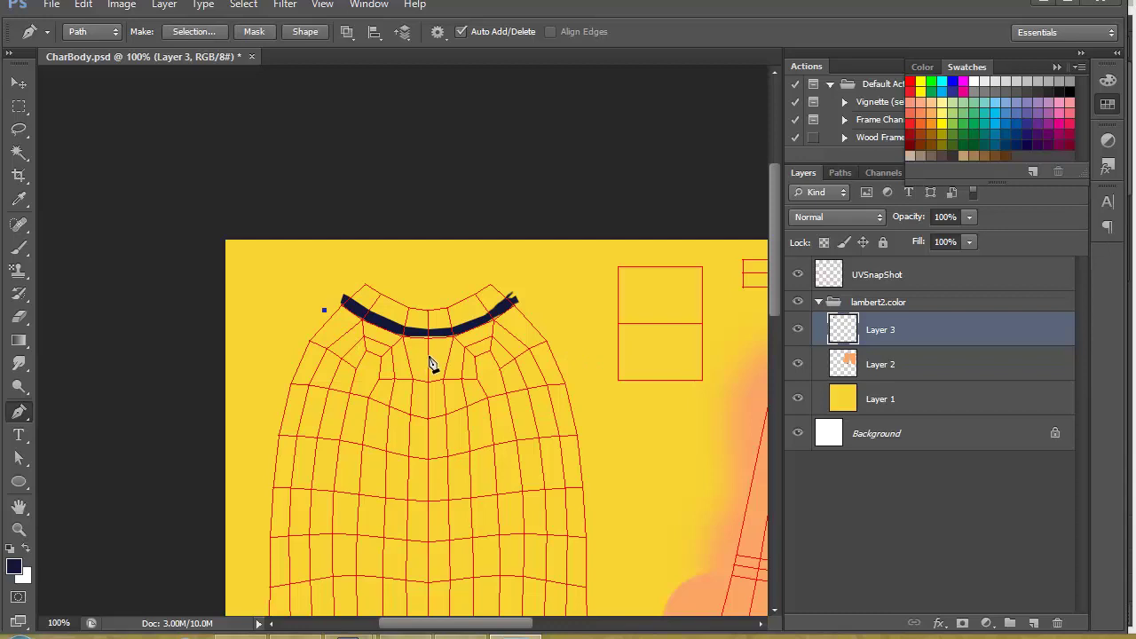
left_click_drag(429, 356, 471, 355)
key("alt")
key("alt")
left_click_drag(536, 302, 539, 310)
- Trace the second stripe's lower edge, close the path, convert it to a selection and fill it with navy on Layer 3
left_click(542, 320)
left_click_drag(354, 364, 359, 378)
left_click(429, 366)
left_click_drag(274, 284, 252, 269)
left_click(317, 317)
left_click(324, 310)
key("ctrl+Return")
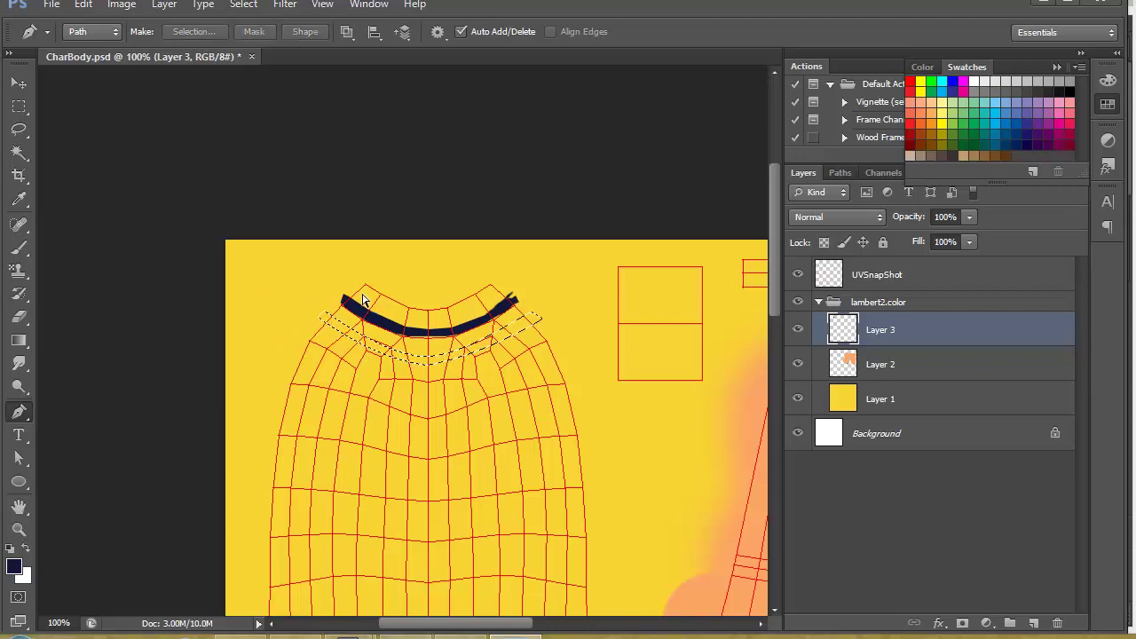
key("alt+BackSpace")
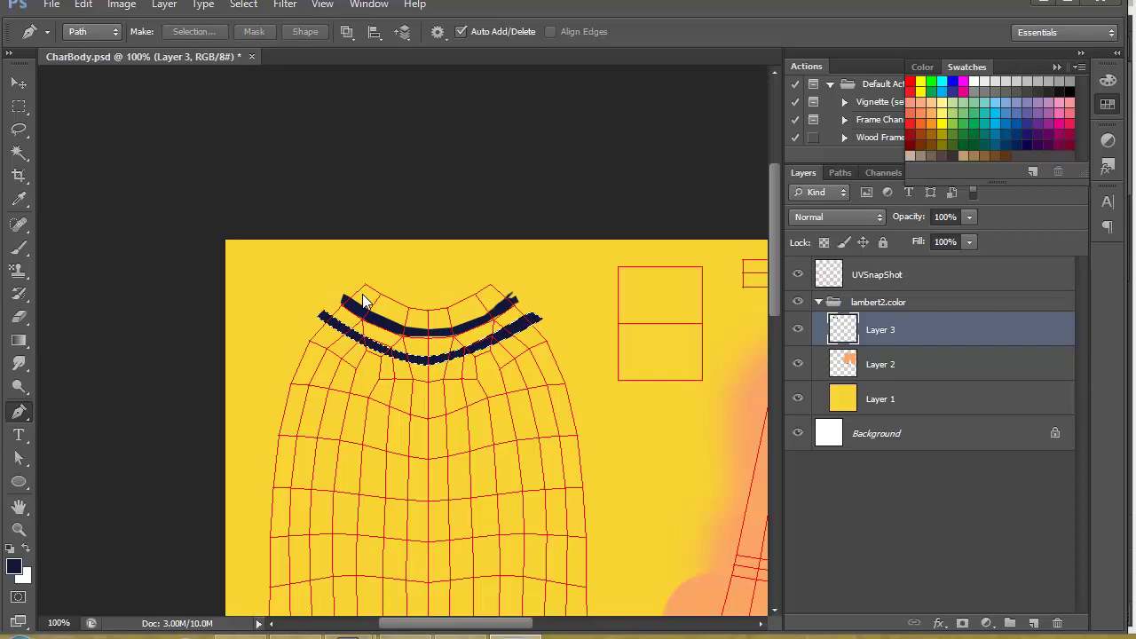
- Update the PSD networks in Maya and inspect the spacing between the two collar stripes
key("alt+Tab")
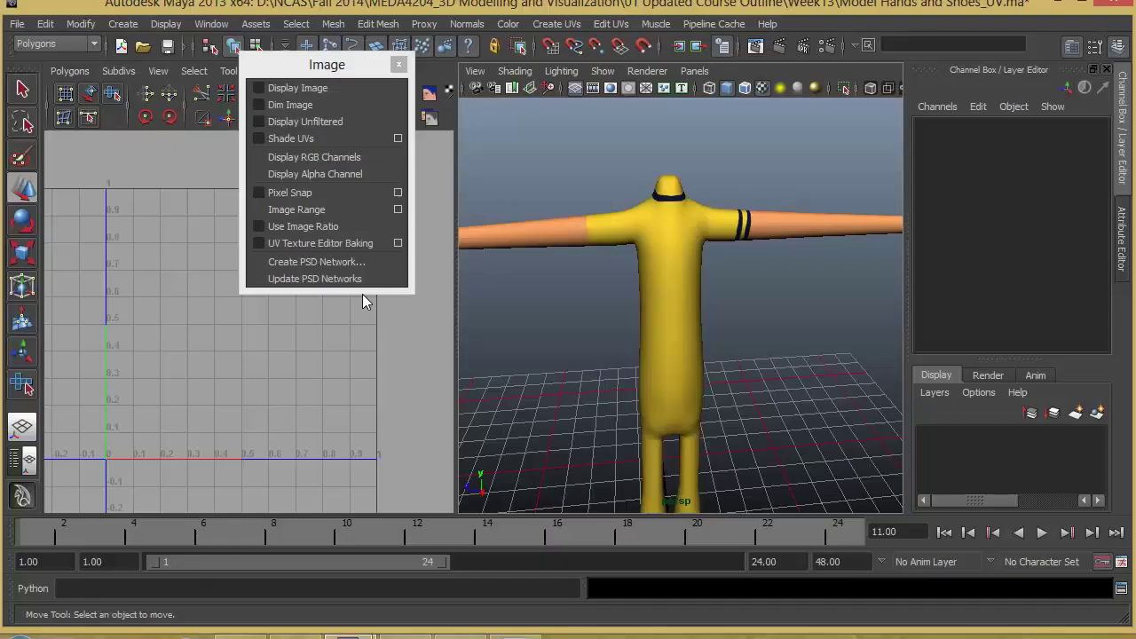
left_click(299, 281)
mouse_move(701, 301)
left_mouse_down("alt")
mouse_move(778, 283)
mouse_move(710, 297)
left_mouse_up("alt")
right_click_drag(710, 297, 807, 310, "alt")
middle_click_drag(790, 346, 780, 417, "alt")
right_click_drag(780, 417, 700, 378, "alt")
- In Photoshop, clear the second stripe, shift its selection up closer to the collar band and refill it with navy
key("alt+Tab")
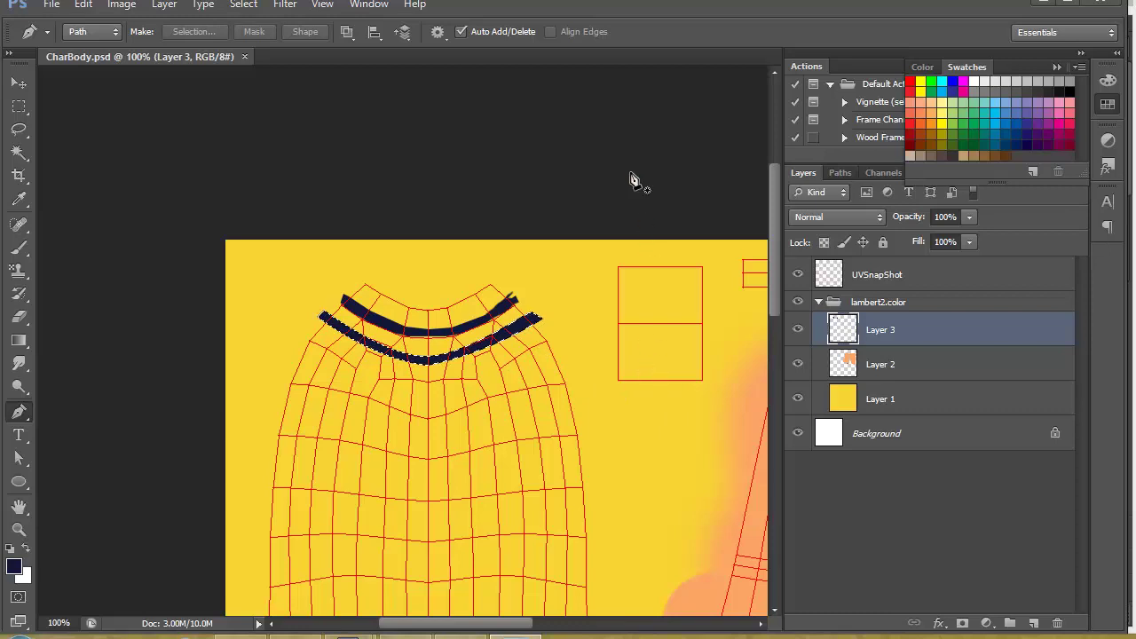
key("Delete")
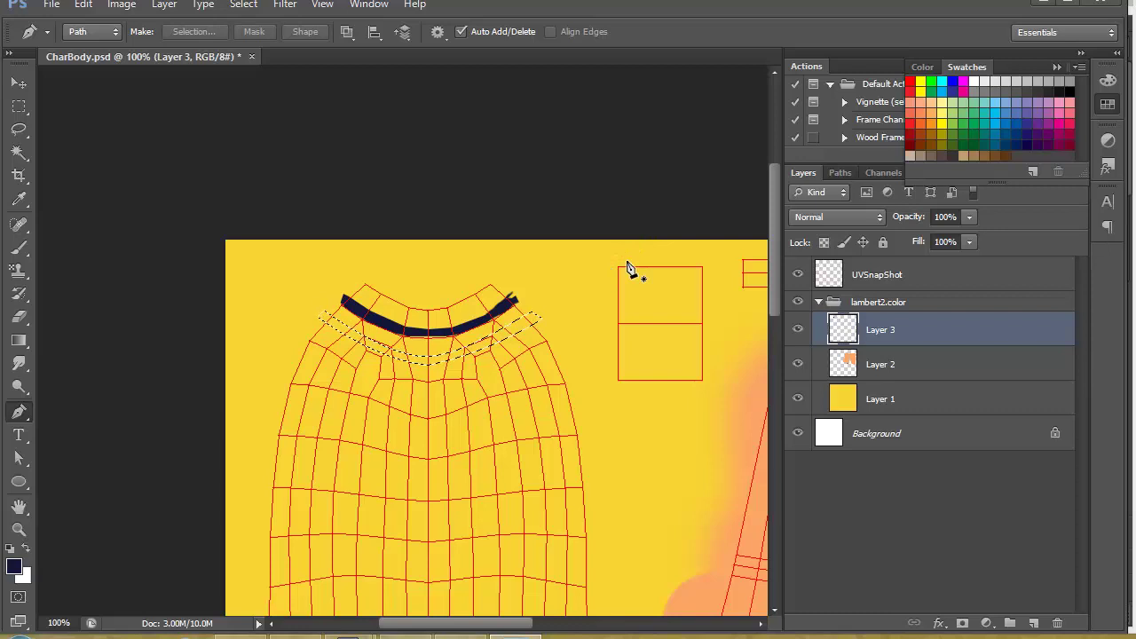
left_click(19, 106)
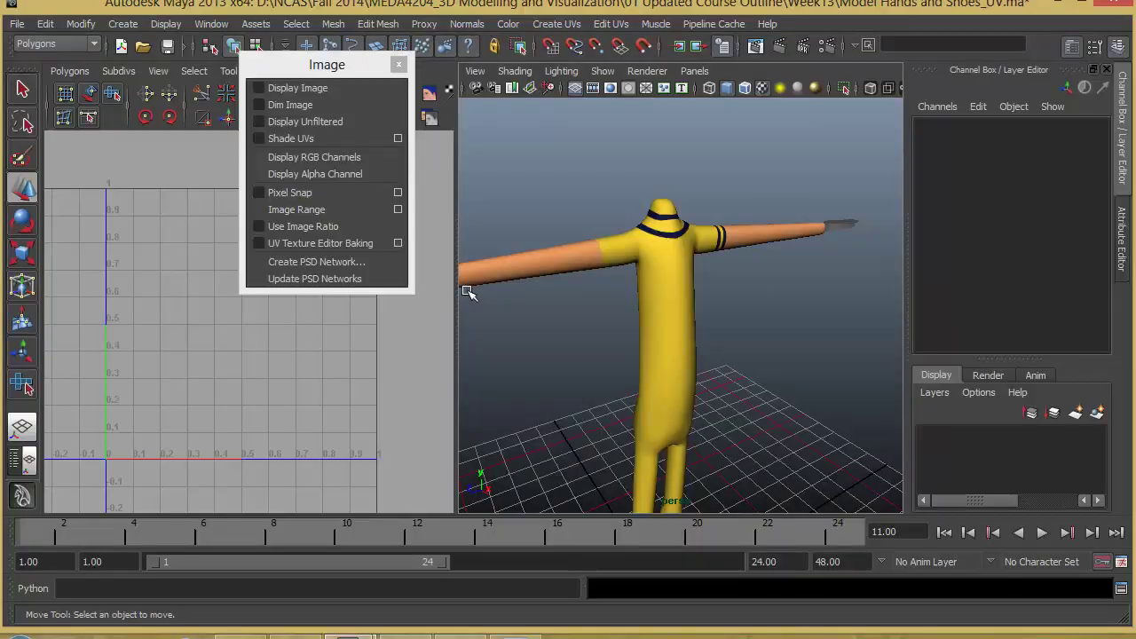
- Update the PSD networks in Maya and review the repositioned collar stripe and the full body
left_click(269, 280)
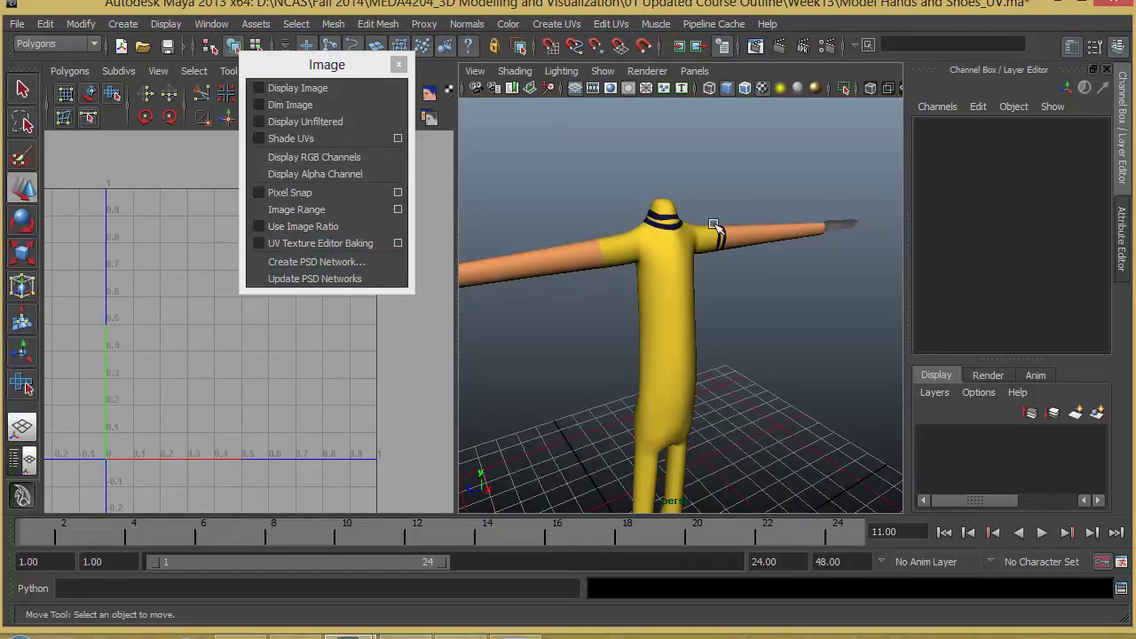
left_click_drag(716, 225, 726, 260, "alt")
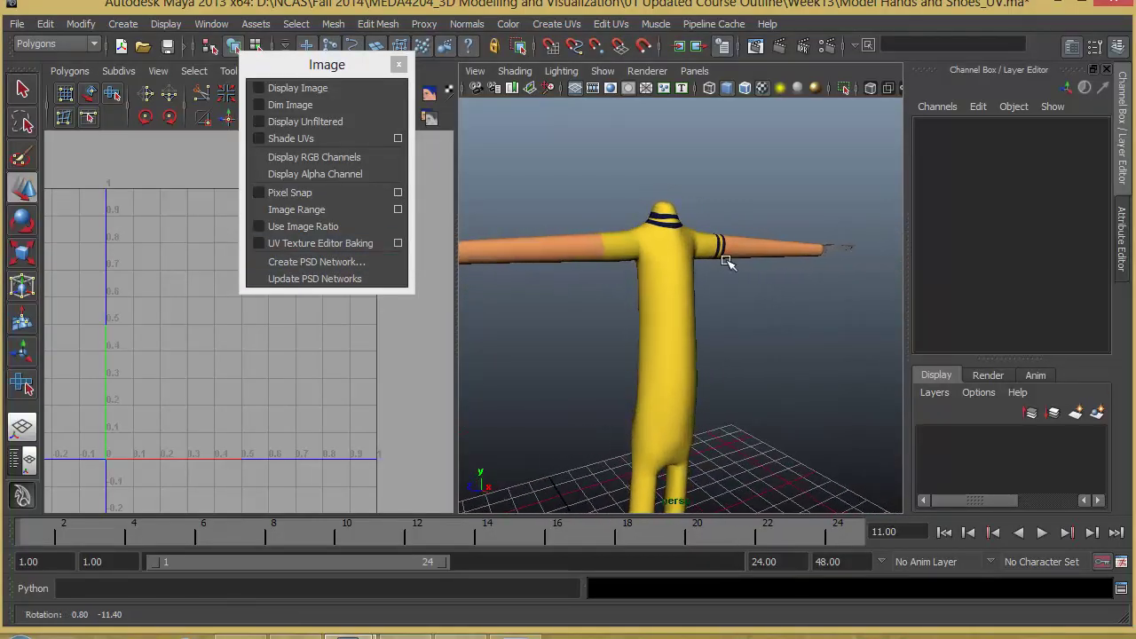
left_click_drag(736, 328, 657, 298, "alt")
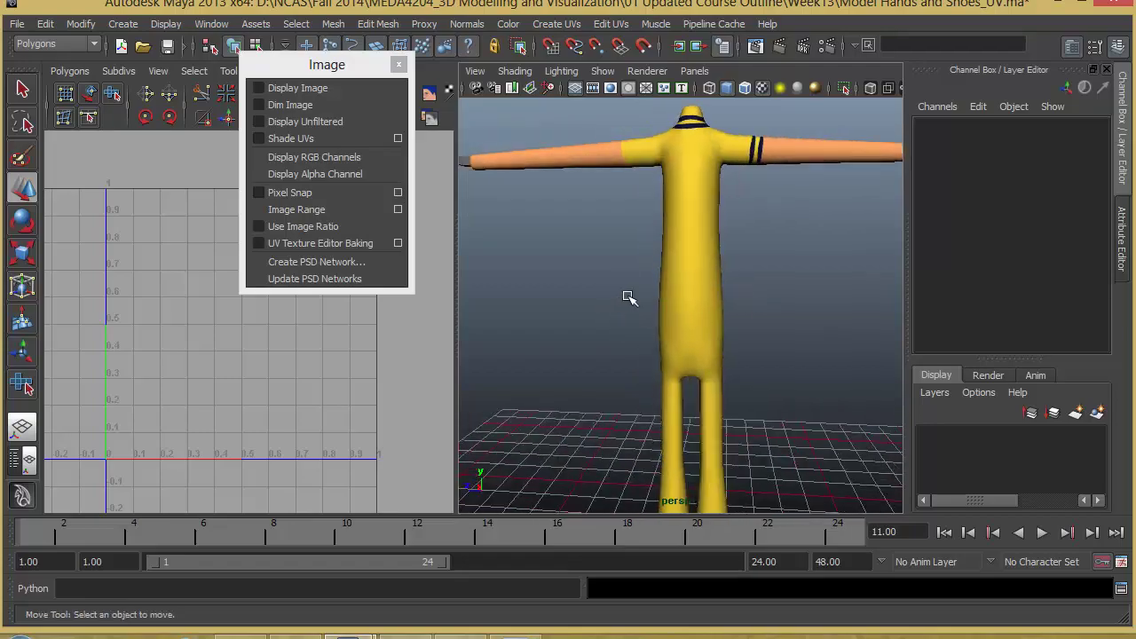
- In Photoshop, trace the curved lower edge of a waist band across the torso shell with the Pen tool, extending past both borders
key("alt+Tab")
left_click_drag(616, 502, 599, 314)
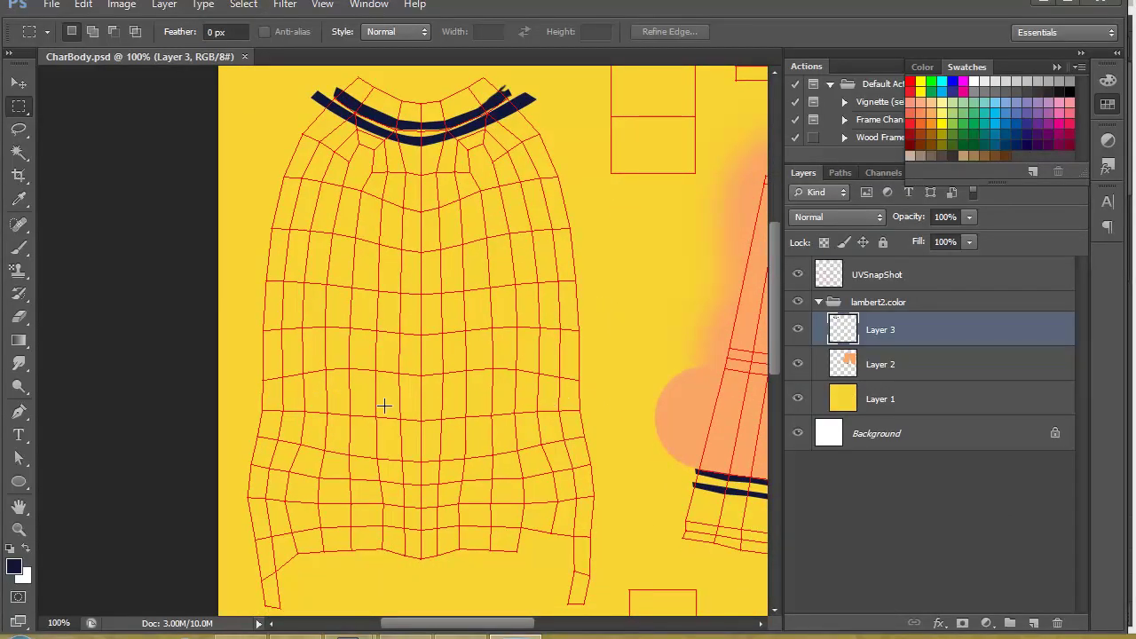
left_click(18, 412)
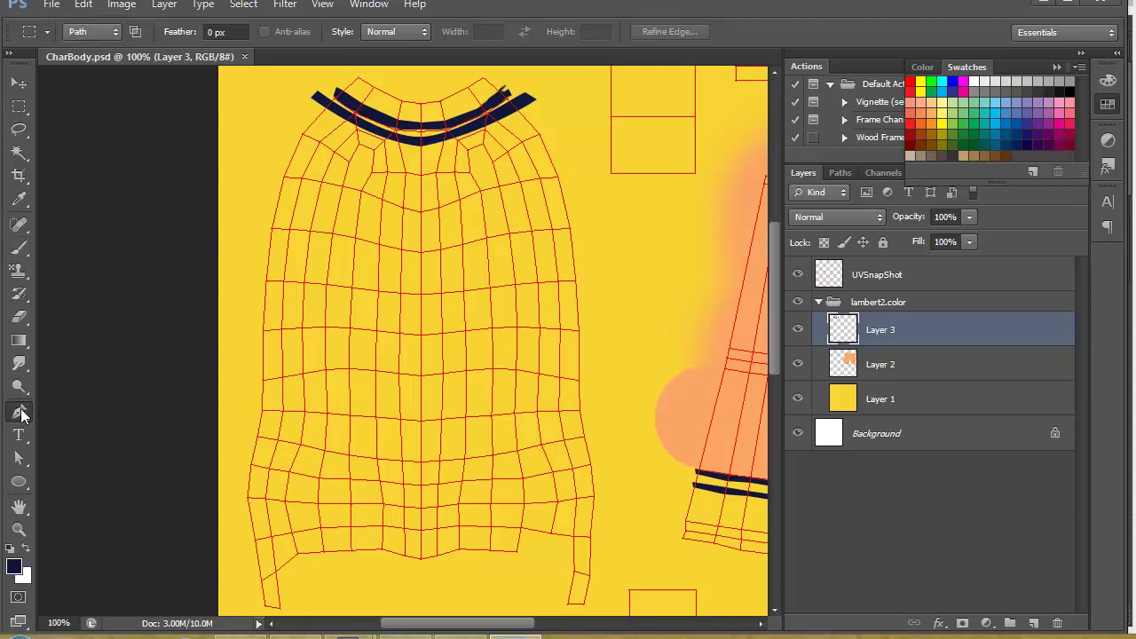
left_click(247, 411)
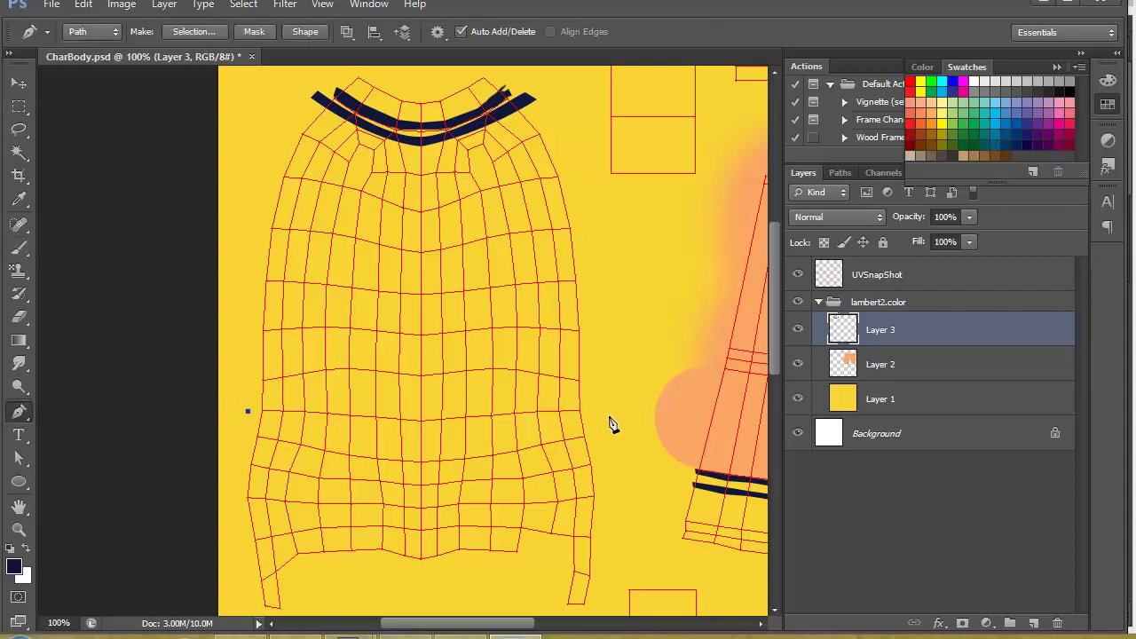
left_click_drag(610, 404, 754, 349)
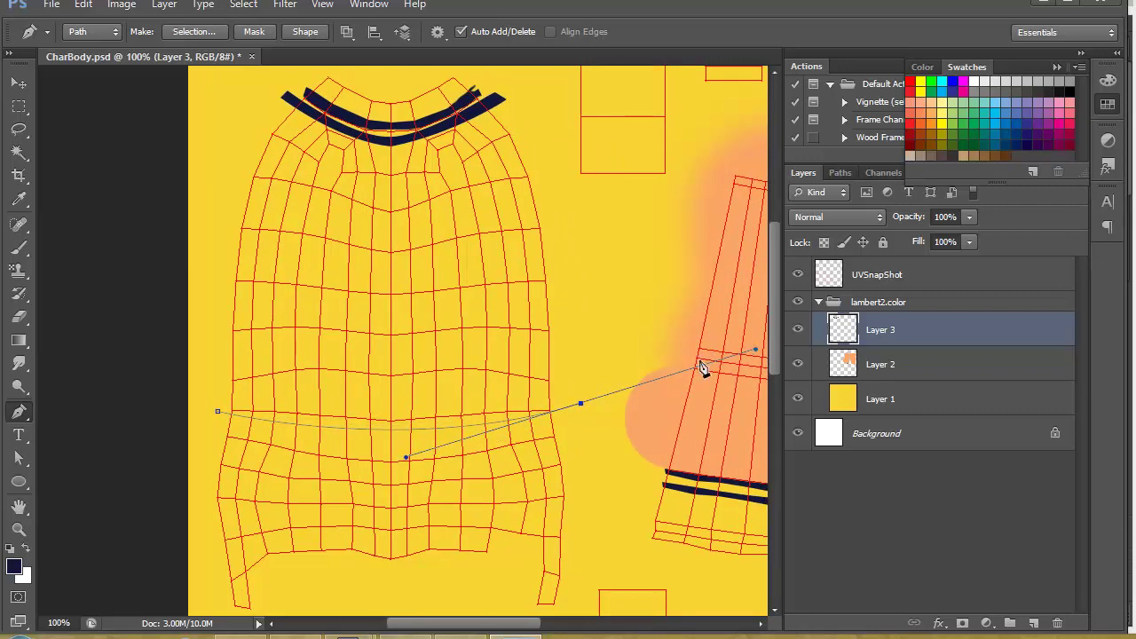
left_click(580, 404, "alt")
- Trace the waist band's upper edge, close the path, convert it to a selection and fill it with navy
left_click(578, 382)
left_click_drag(224, 396, 63, 355)
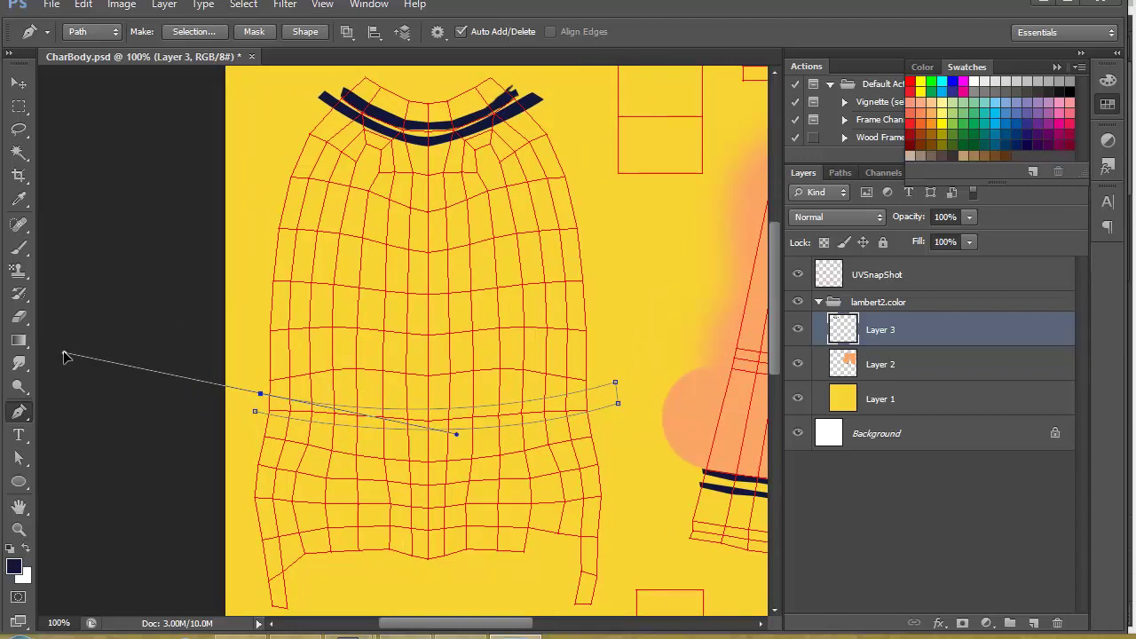
left_click(260, 393, "alt")
left_click(255, 411)
key("ctrl+Return")
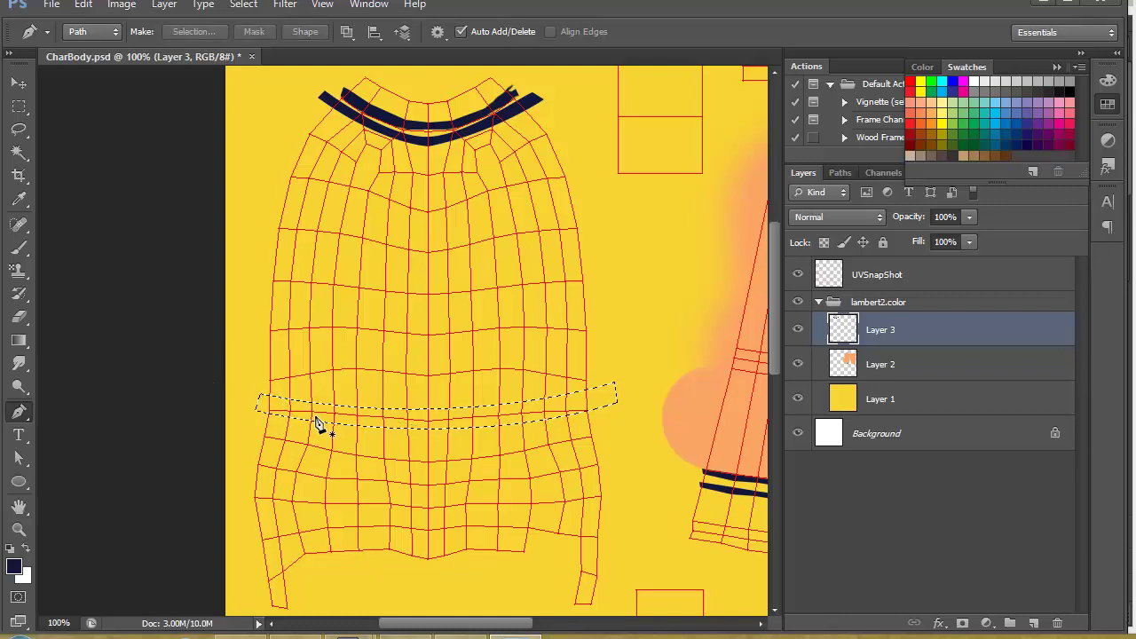
key("alt+BackSpace")
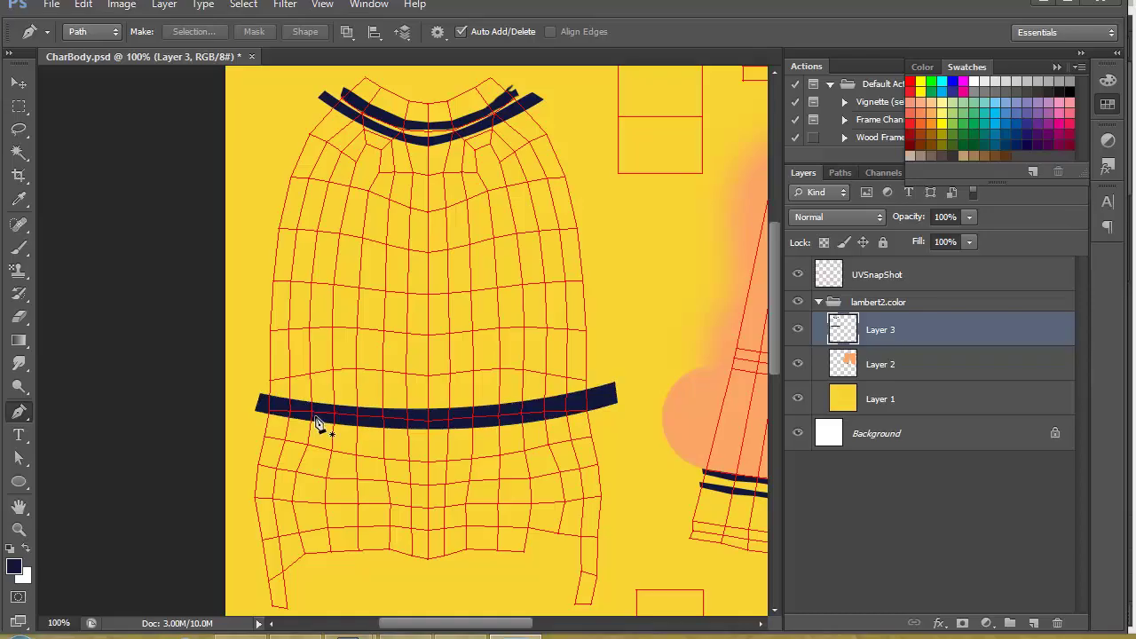
- Save CharBody.psd, update the PSD networks in Maya and inspect the waist band on the character
key("alt+Tab")
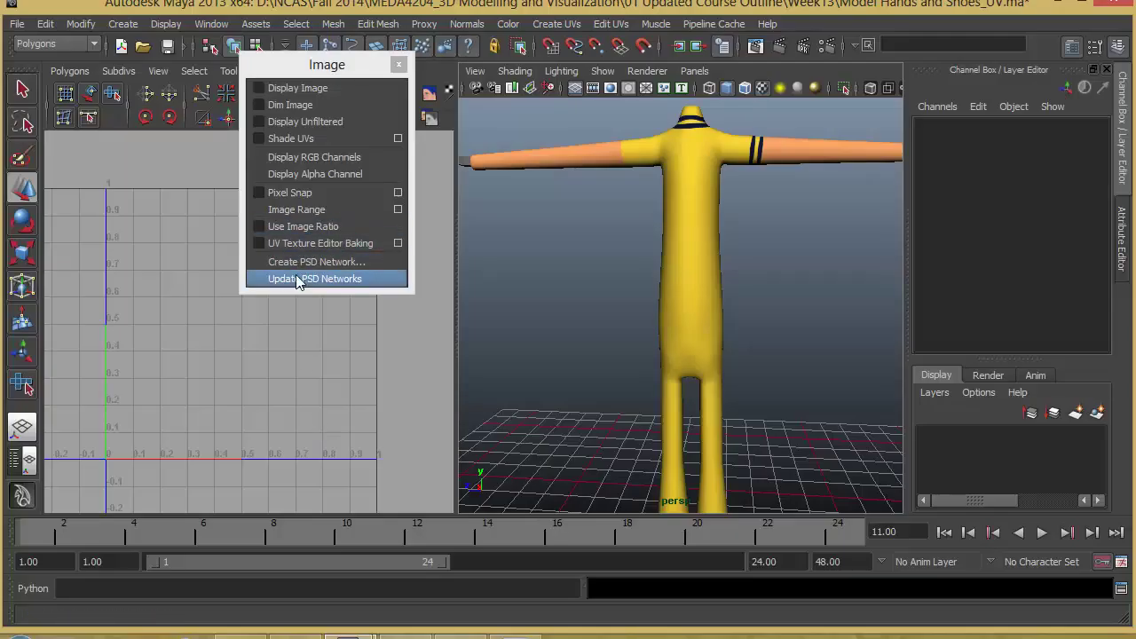
left_click_drag(773, 293, 829, 287, "alt")
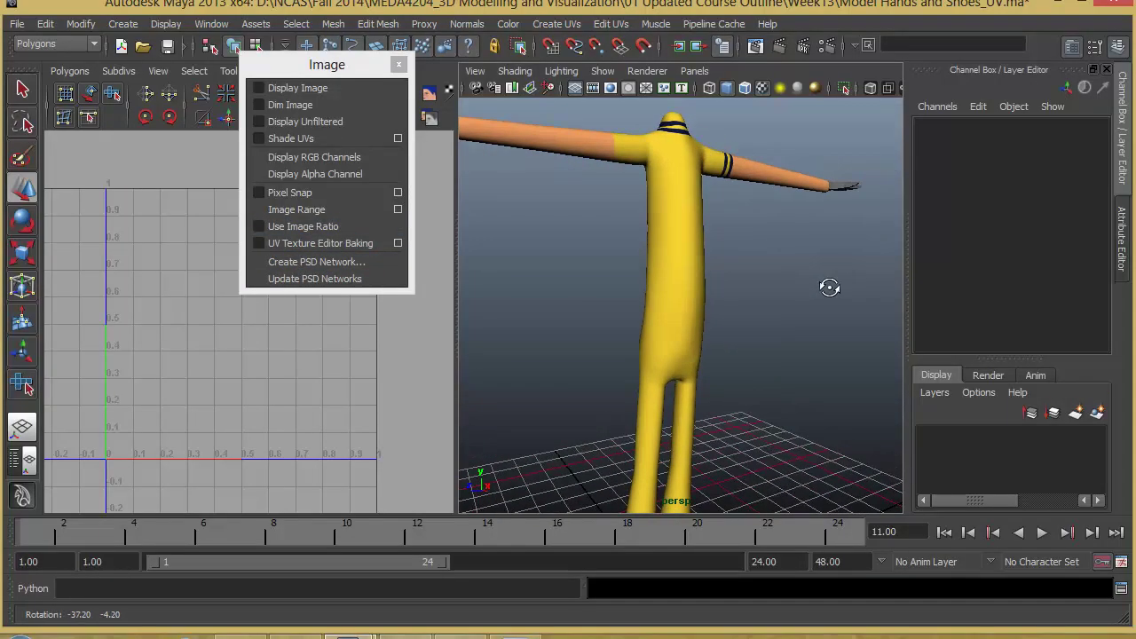
left_click(336, 278)
key("alt+Tab")
key("alt+Tab")
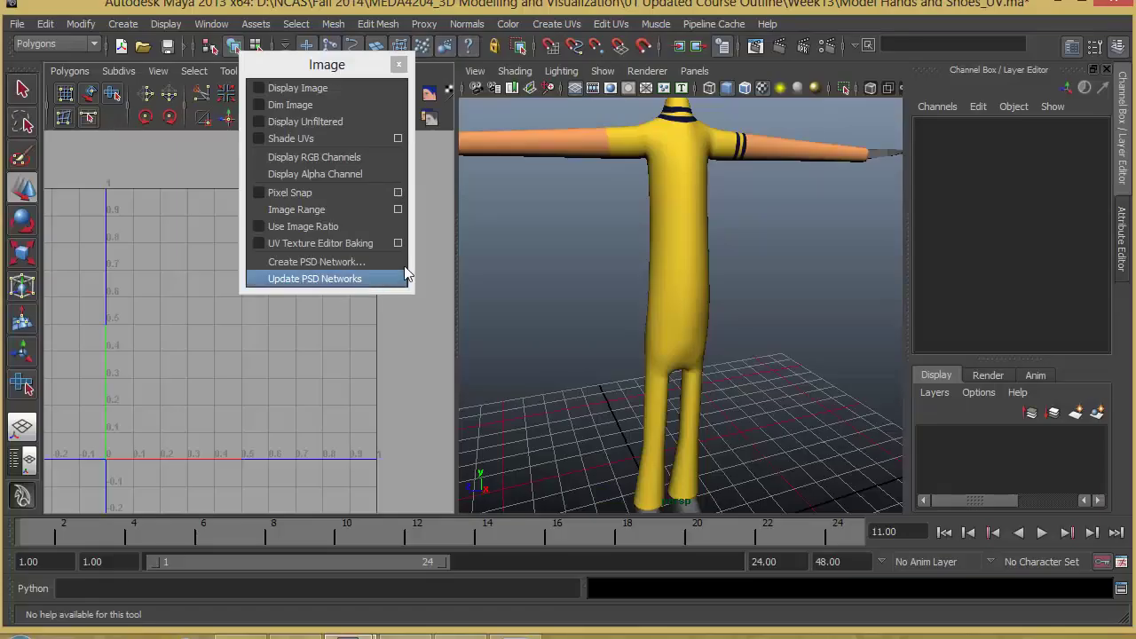
left_click(355, 279)
left_click_drag(816, 294, 770, 290, "alt")
right_click_drag(768, 263, 639, 302, "alt")
left_click_drag(616, 307, 661, 324, "alt")
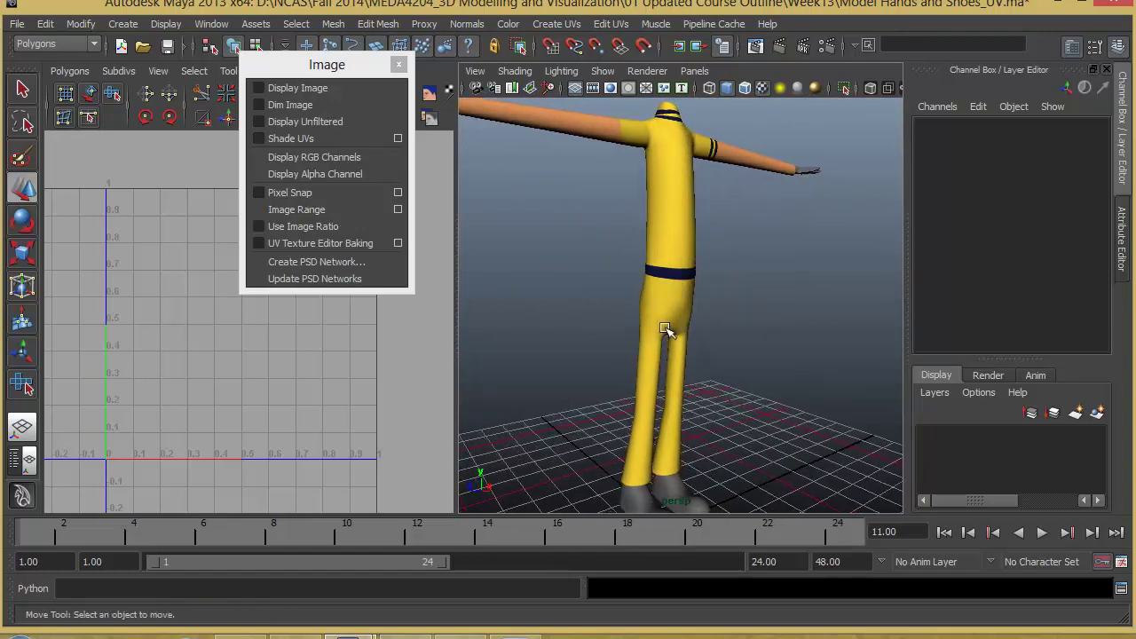
- In Photoshop, add a new layer above Layer 3 and set the foreground color to dark red
key("alt+Tab")
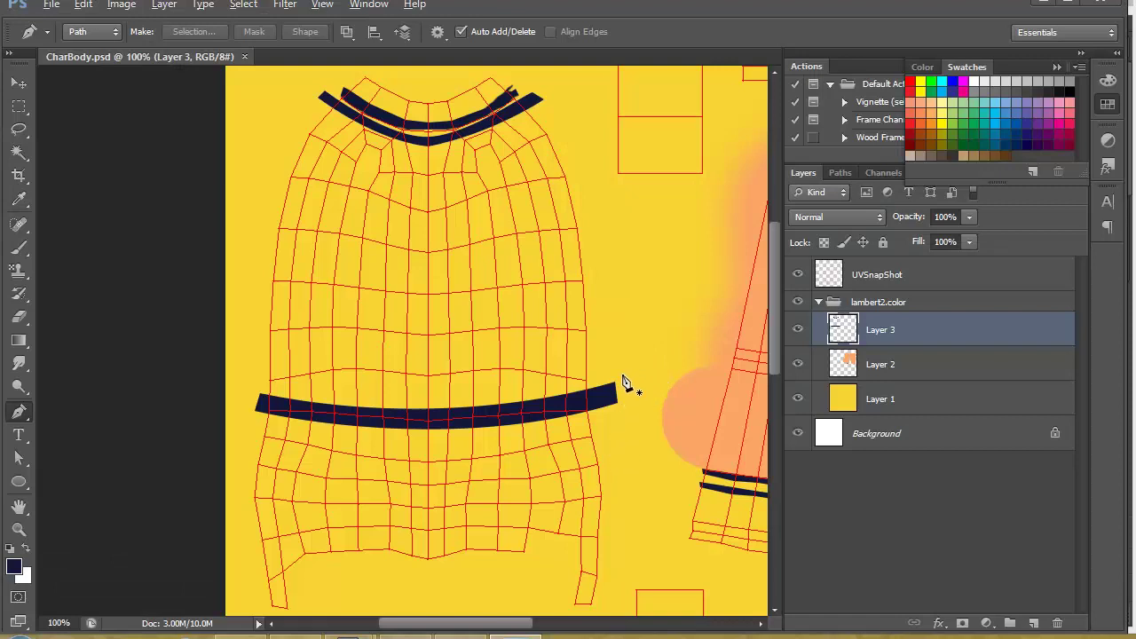
left_click_drag(641, 411, 633, 314)
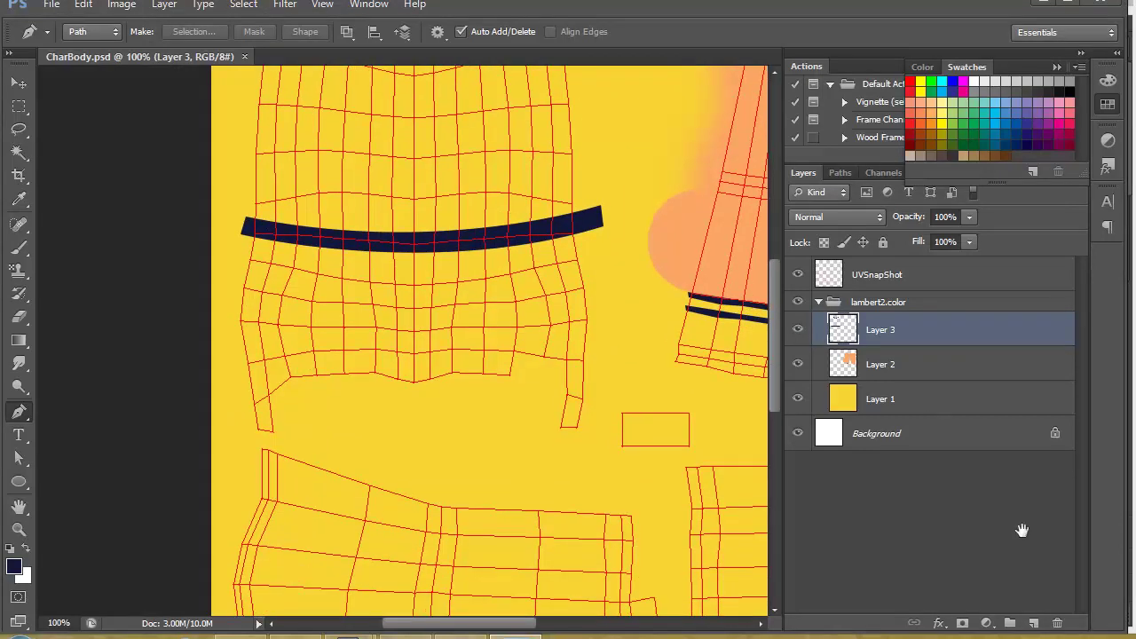
left_click(1032, 623)
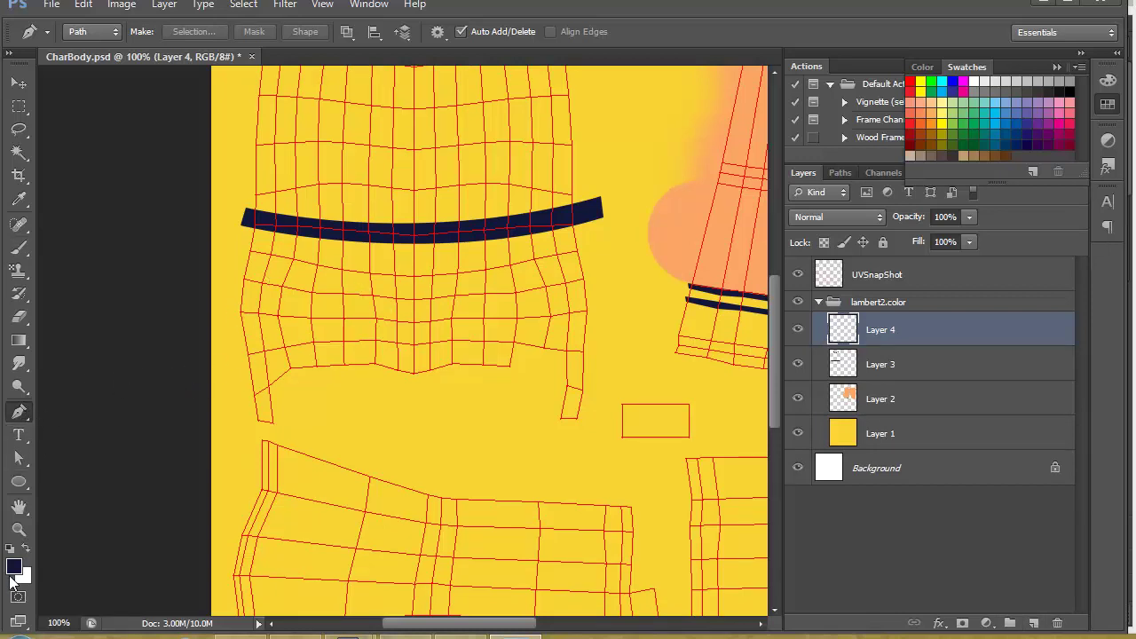
left_click(12, 571)
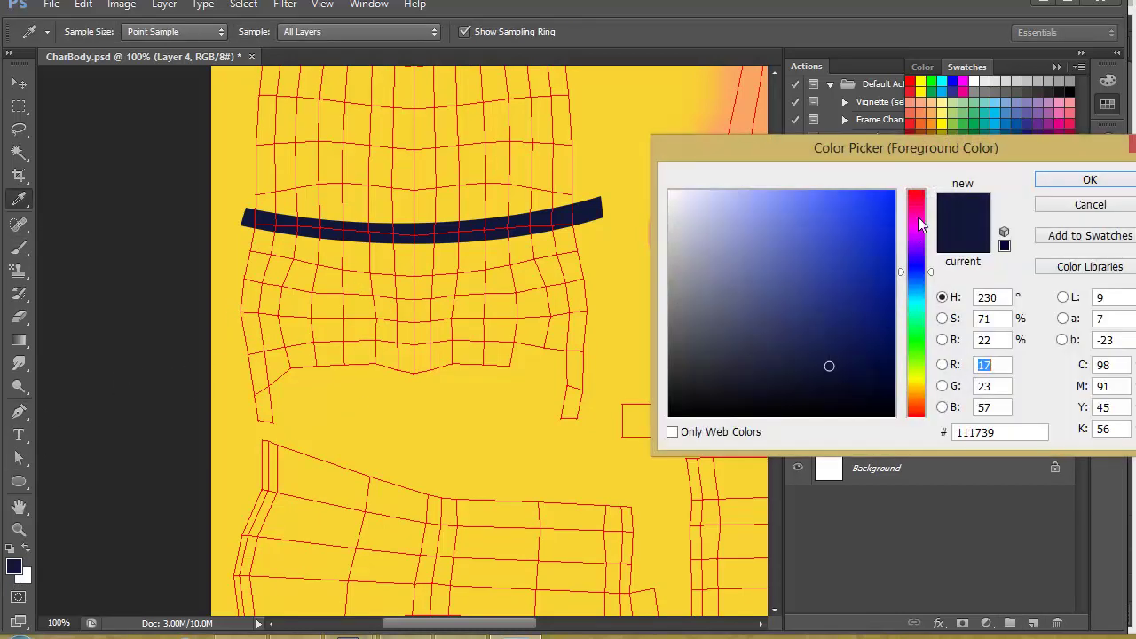
left_click_drag(918, 217, 915, 177)
left_click_drag(875, 284, 878, 309)
left_click(1089, 179)
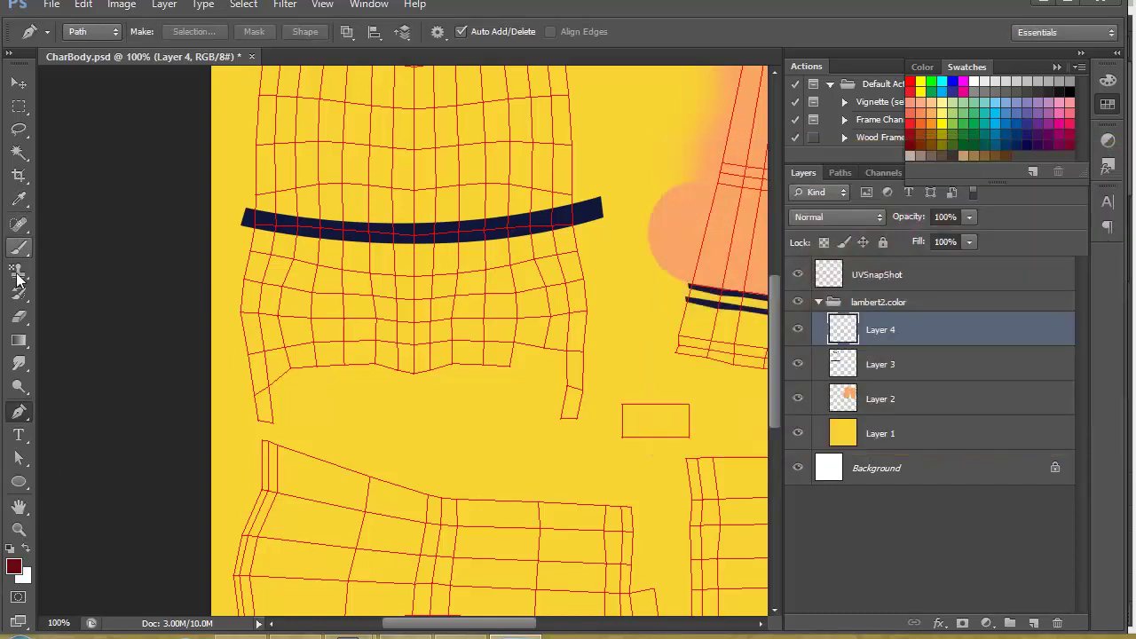
- Brush dark red over the hip area below the waist band and move Layer 3 above the new layer
left_click(19, 248)
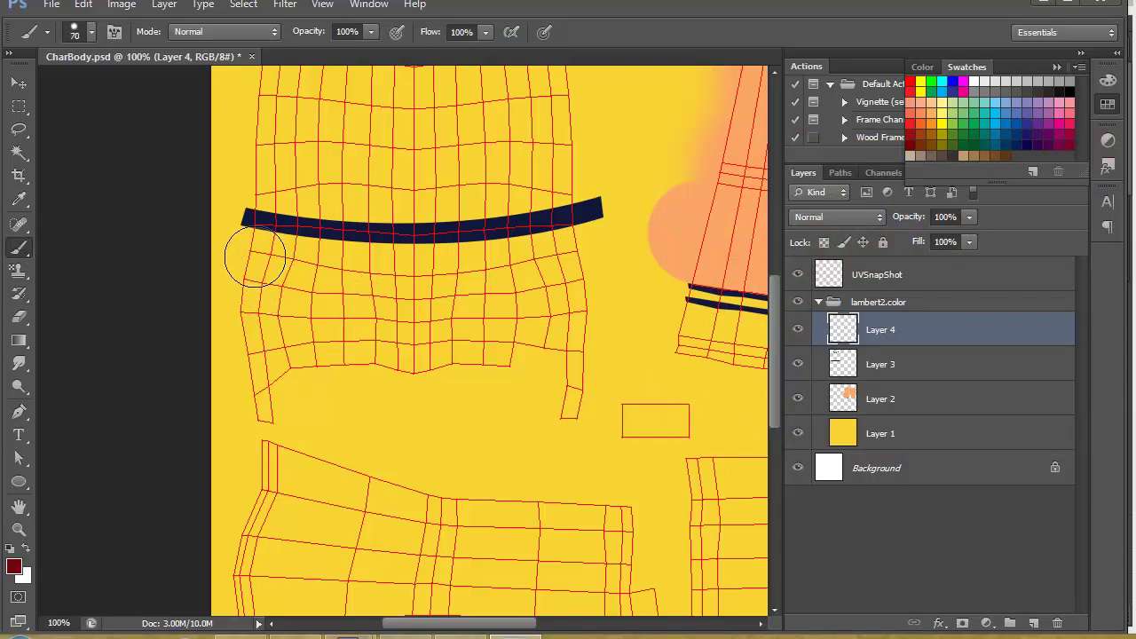
mouse_move(256, 257)
left_mouse_down()
mouse_move(256, 368)
mouse_move(274, 317)
mouse_move(276, 256)
mouse_move(575, 257)
mouse_move(584, 371)
mouse_move(552, 394)
mouse_move(549, 306)
mouse_move(499, 355)
mouse_move(404, 354)
mouse_move(292, 315)
mouse_move(418, 324)
mouse_move(494, 347)
mouse_move(344, 374)
left_mouse_up()
left_click_drag(928, 370, 918, 316)
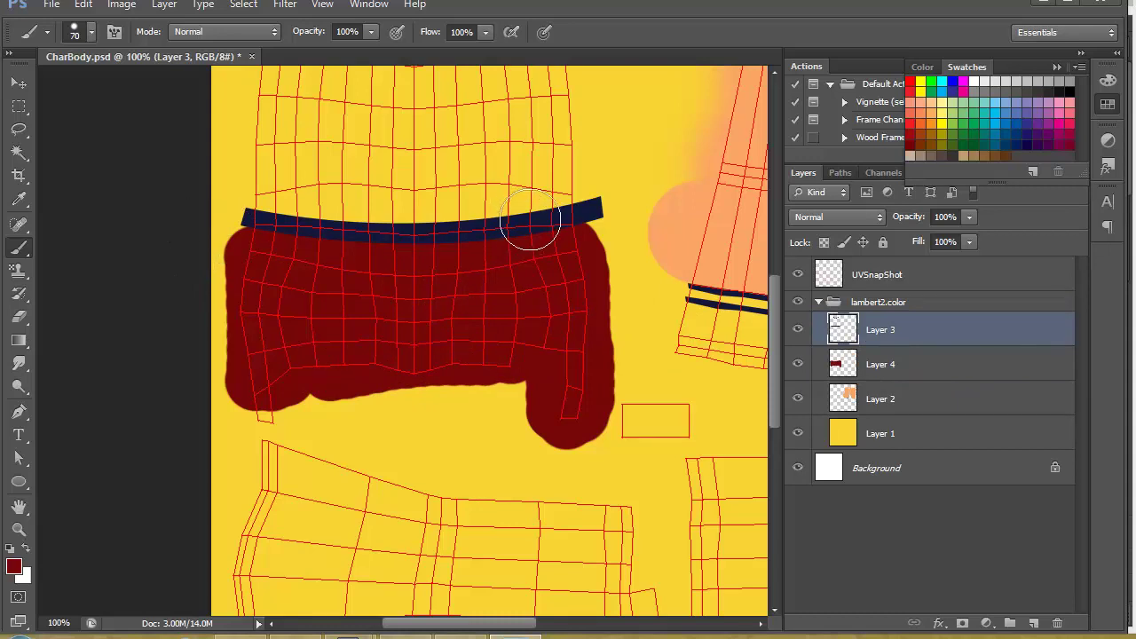
- Brush dark red over the rest of the hip tabs and both leg shells on Layer 4
left_click(899, 366)
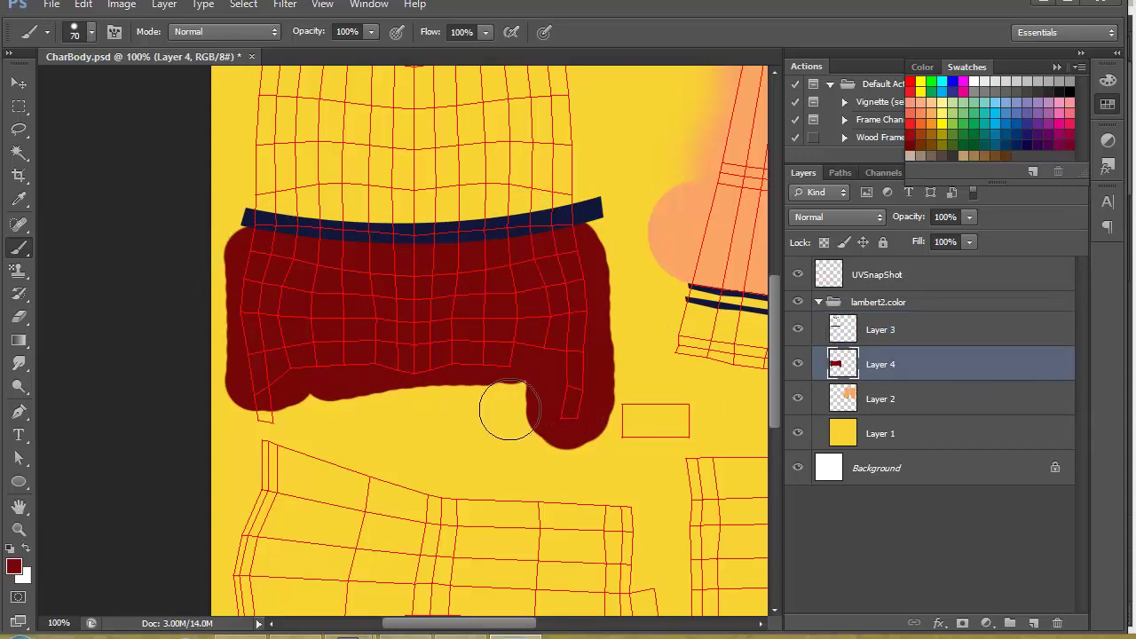
left_click_drag(439, 383, 452, 299)
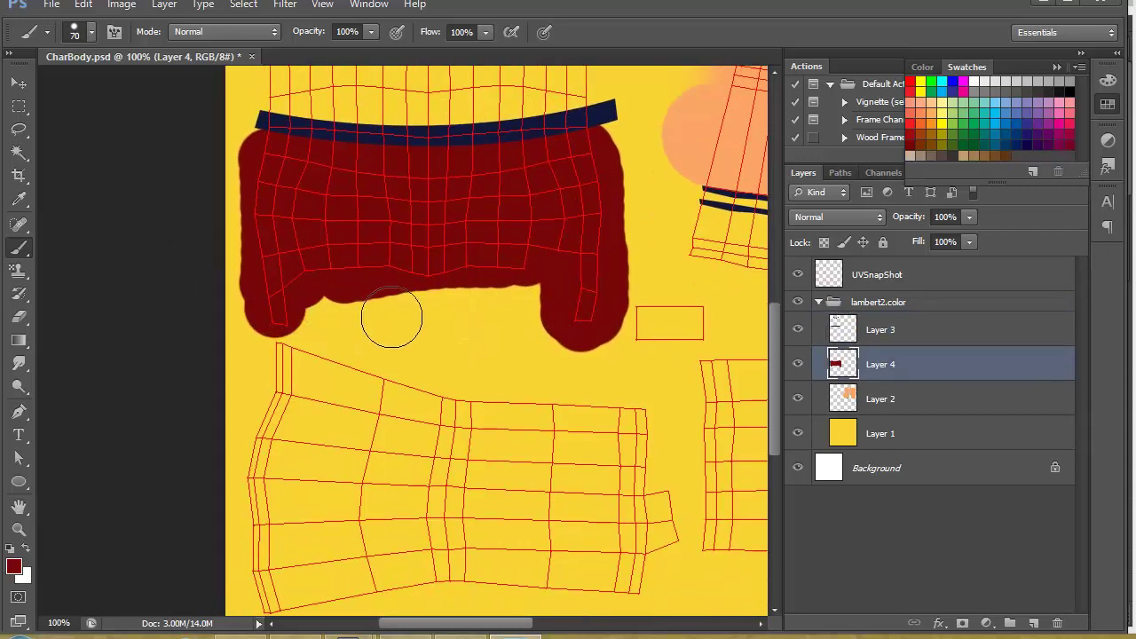
mouse_move(253, 359)
left_mouse_down()
mouse_move(603, 399)
mouse_move(432, 444)
mouse_move(376, 406)
mouse_move(401, 400)
left_mouse_up()
scroll(404, 406, "down", 3, "alt")
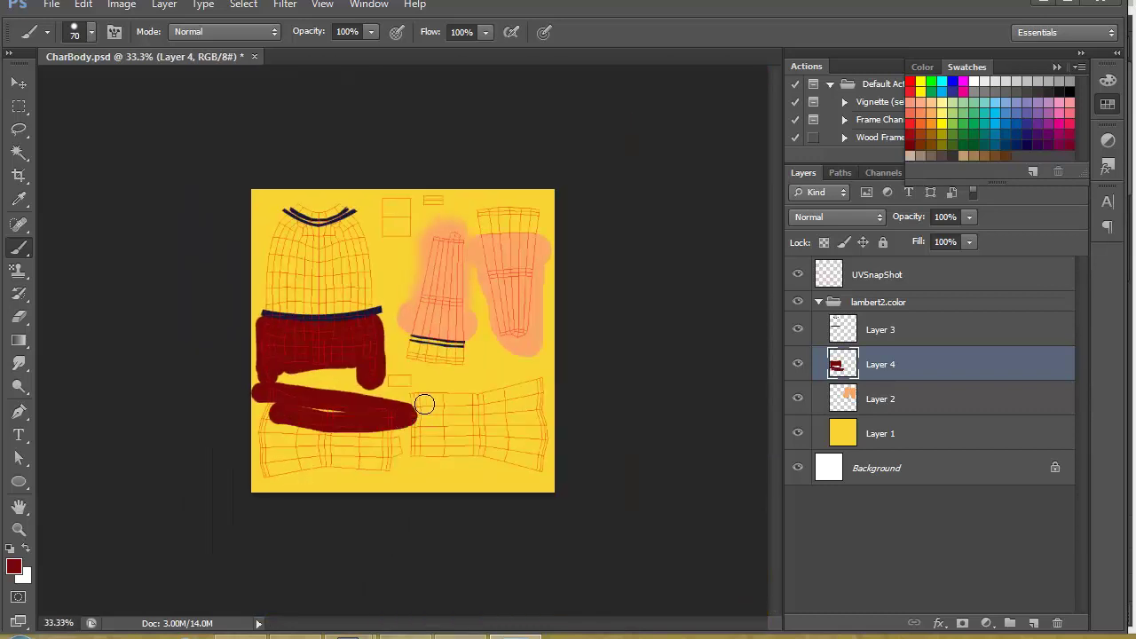
mouse_move(457, 394)
left_mouse_down()
mouse_move(544, 384)
mouse_move(534, 482)
mouse_move(514, 401)
mouse_move(536, 461)
mouse_move(404, 430)
mouse_move(436, 407)
mouse_move(493, 453)
mouse_move(266, 470)
mouse_move(257, 443)
mouse_move(355, 431)
mouse_move(276, 398)
left_mouse_up()
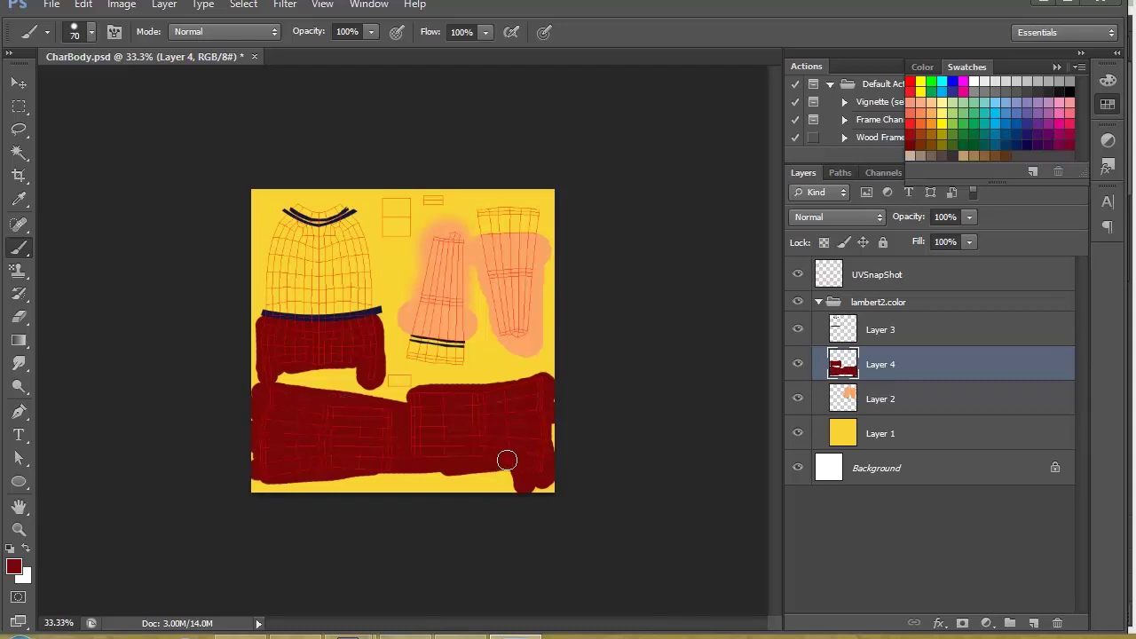
- Save CharBody.psd, update the PSD networks in Maya and inspect the red trousers and the sleeves on the character
key("ctrl+s")
key("alt+Tab")
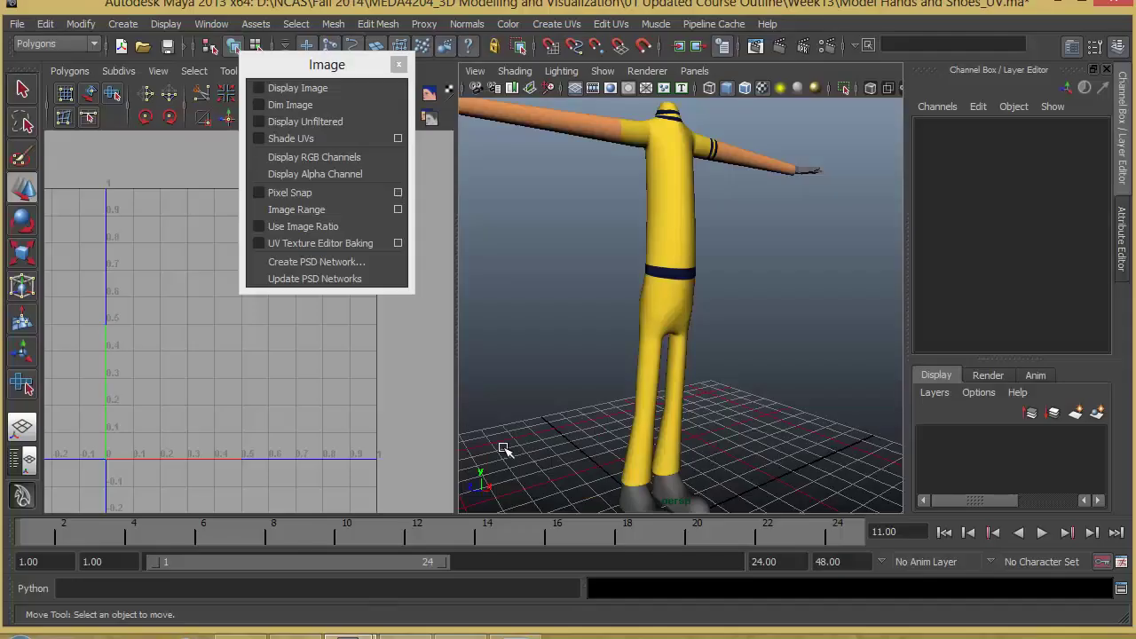
left_click(316, 278)
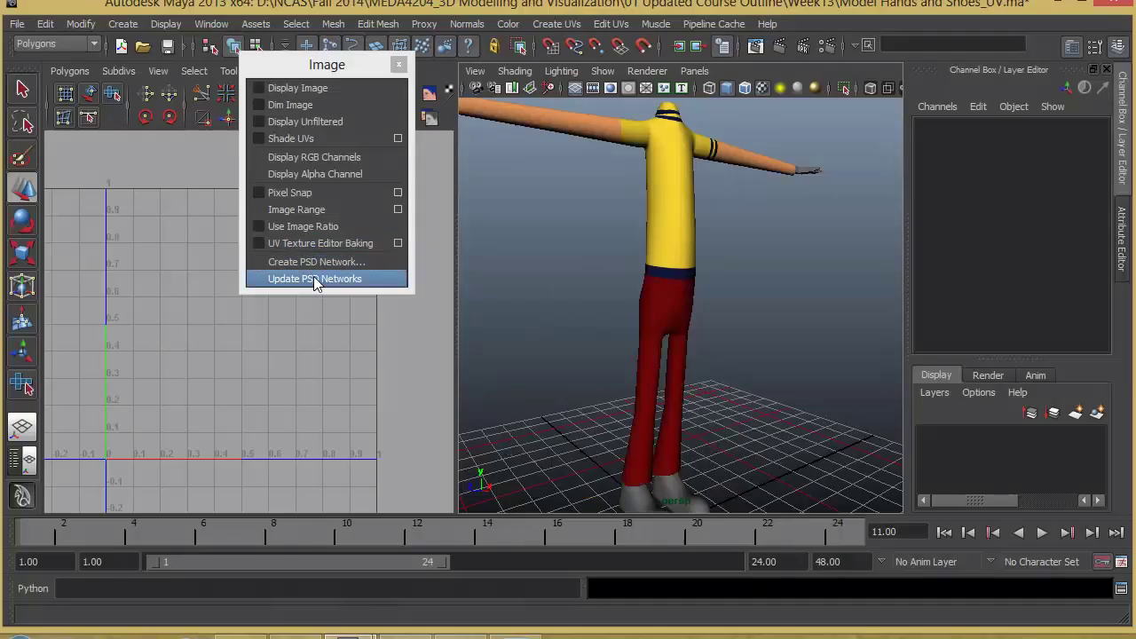
left_click_drag(678, 318, 600, 340, "alt")
right_click_drag(601, 340, 782, 336, "alt")
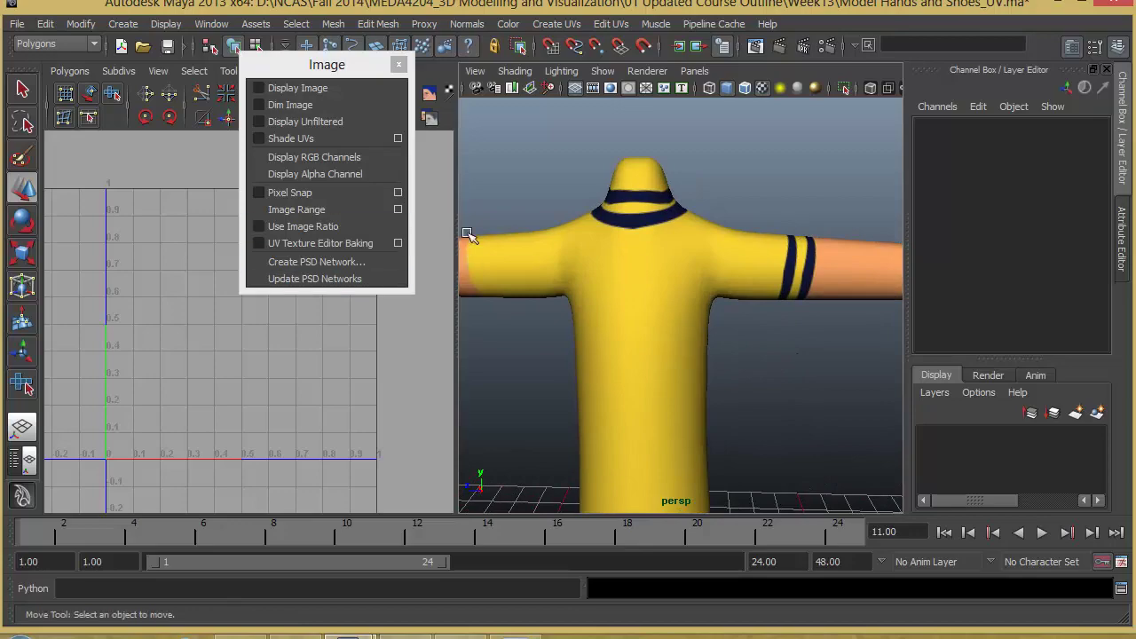
left_click_drag(639, 299, 615, 299, "alt")
- In Photoshop, trace a thin stripe along the unstriped sleeve's skin border with the Pen tool and convert the path to a selection
key("alt+Tab")
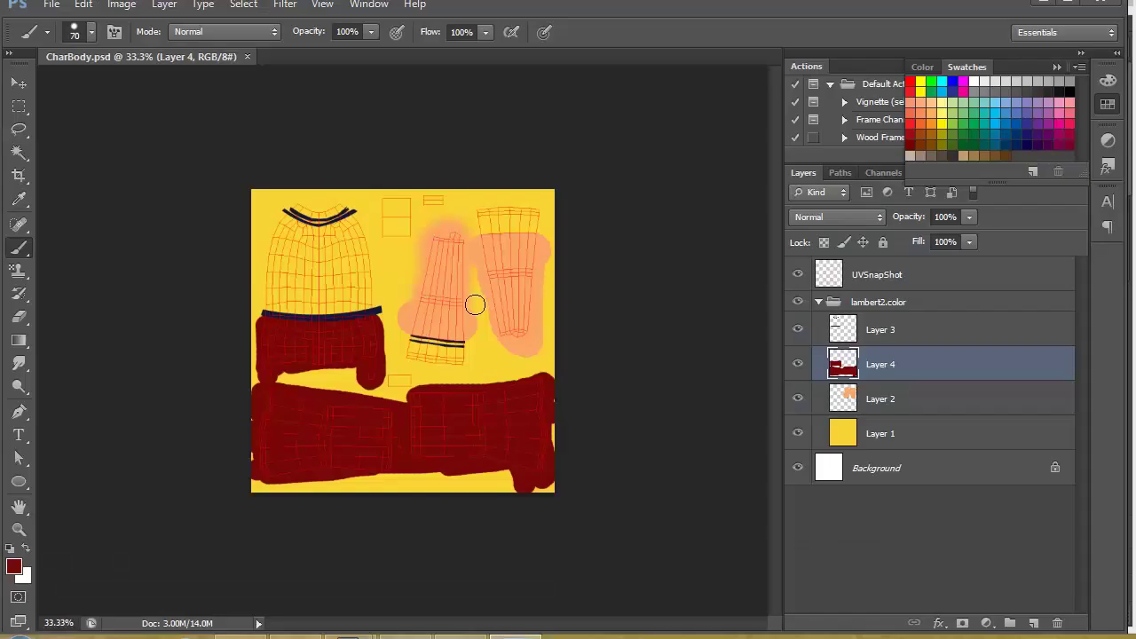
scroll(448, 289, "up", 4, "alt")
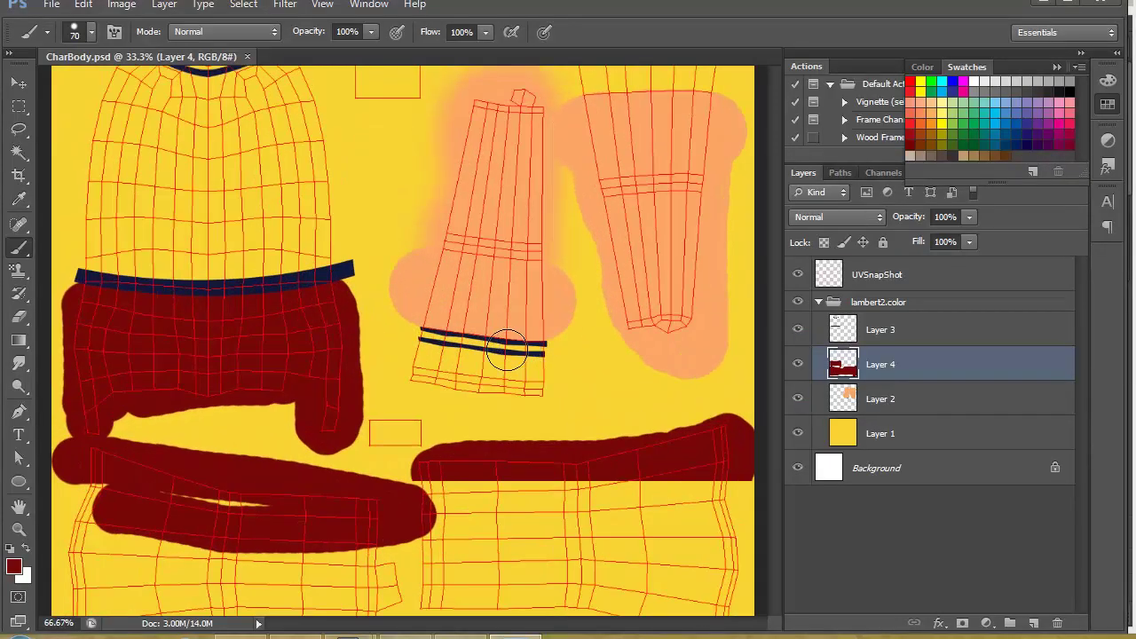
left_click_drag(597, 307, 299, 360)
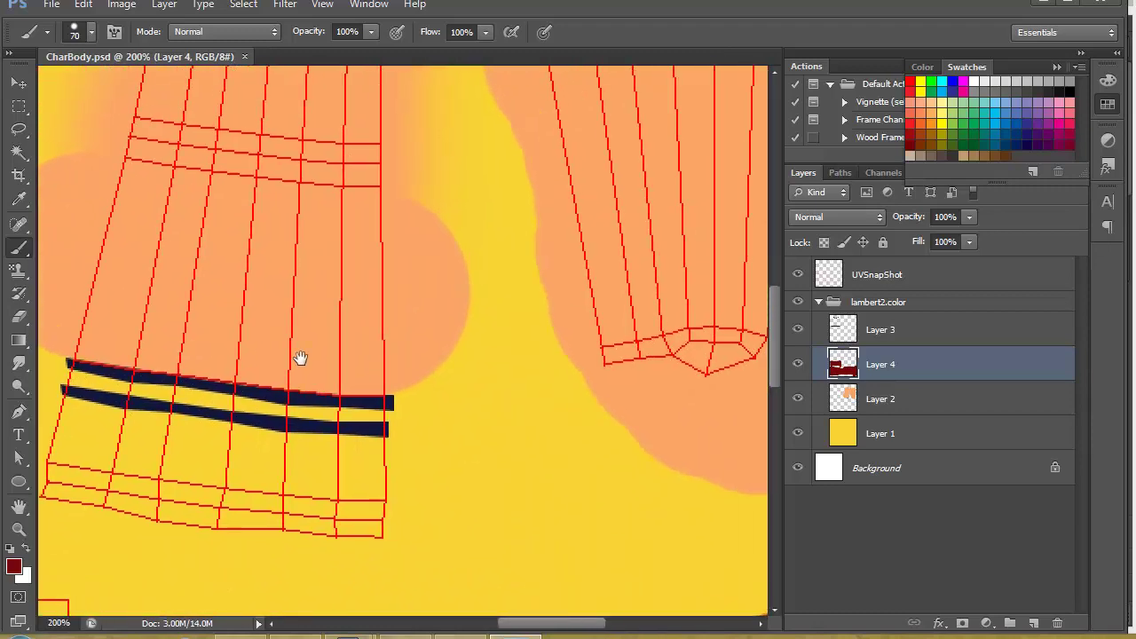
left_click_drag(501, 151, 381, 370)
left_click(18, 411)
left_click(354, 265)
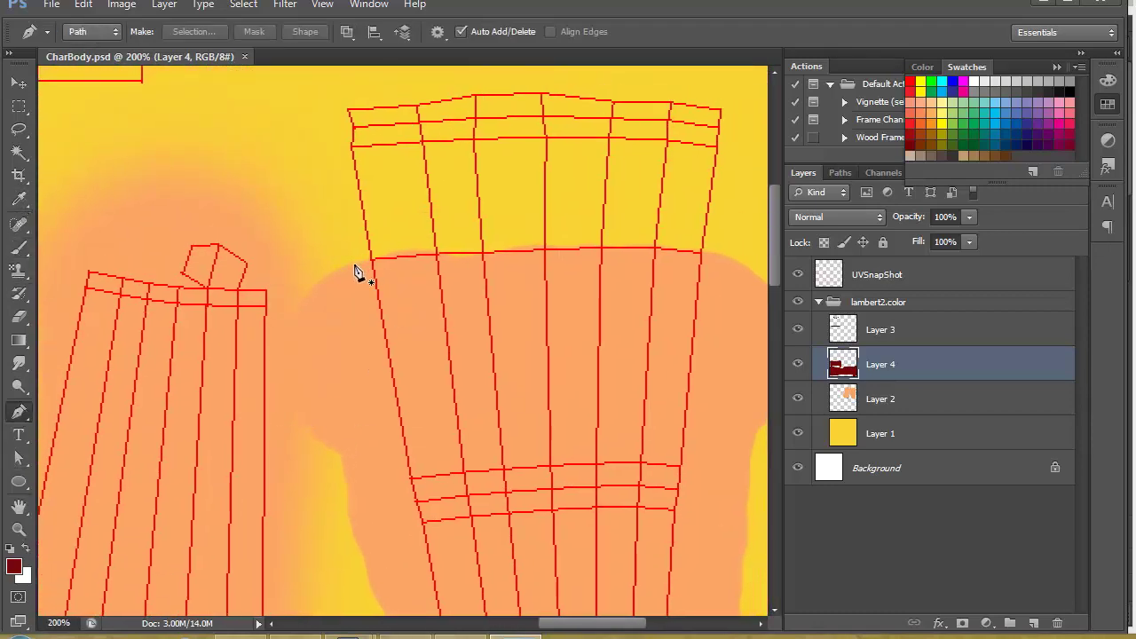
left_click(435, 257)
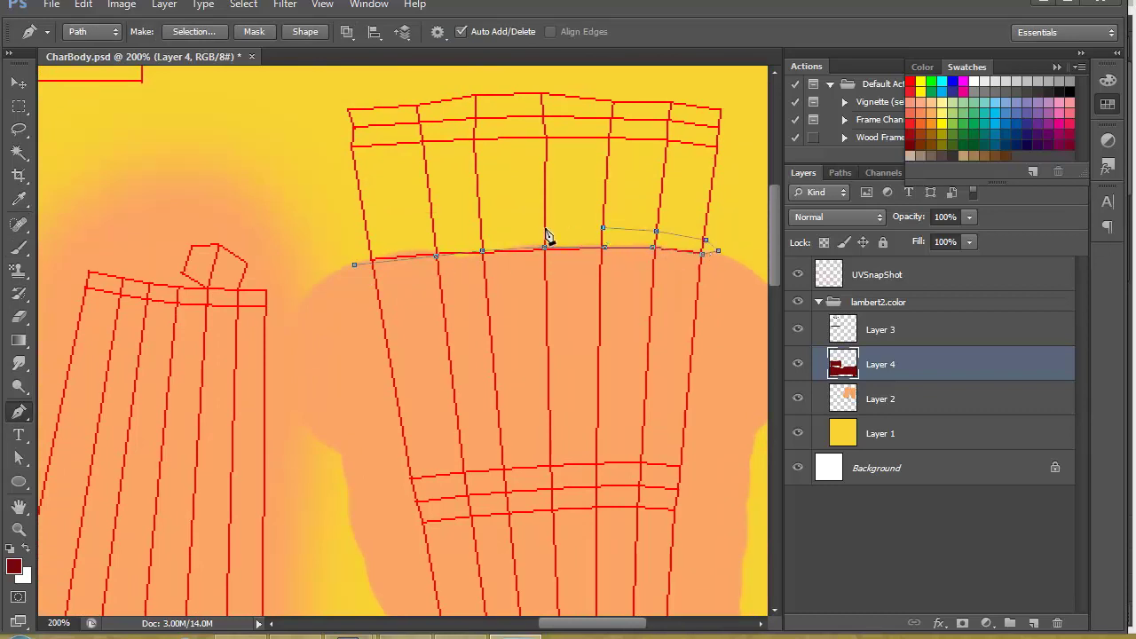
key("ctrl+Return")
key("alt+BackSpace")
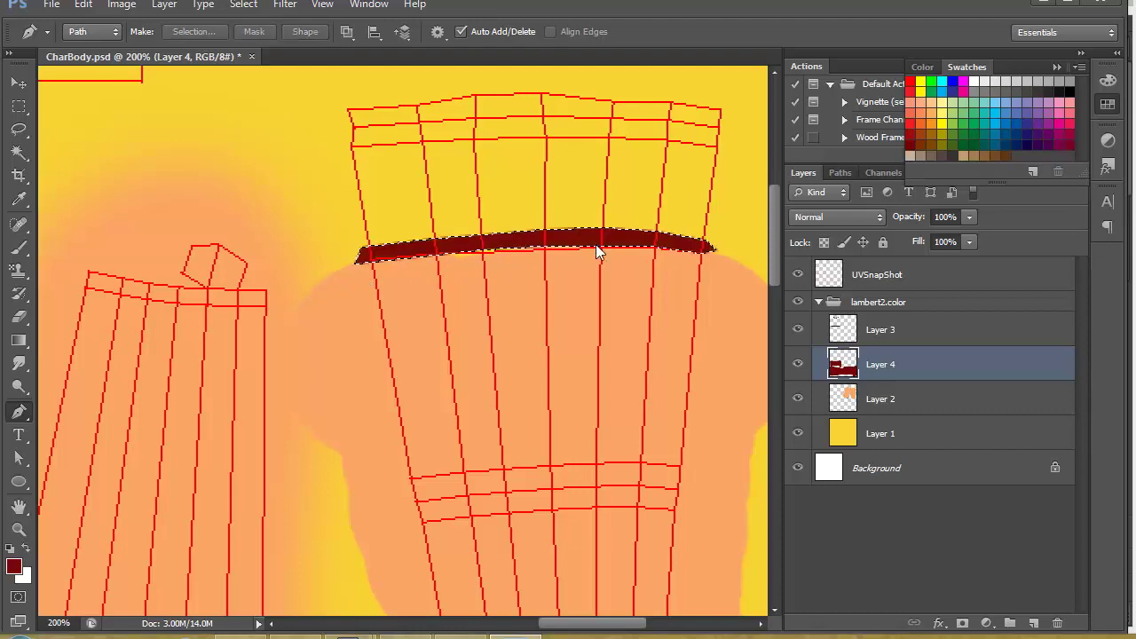
key("ctrl+z")
key("ctrl+d")
- Sample the navy of the other sleeve's stripes as the foreground color
left_click_drag(366, 369, 504, 111)
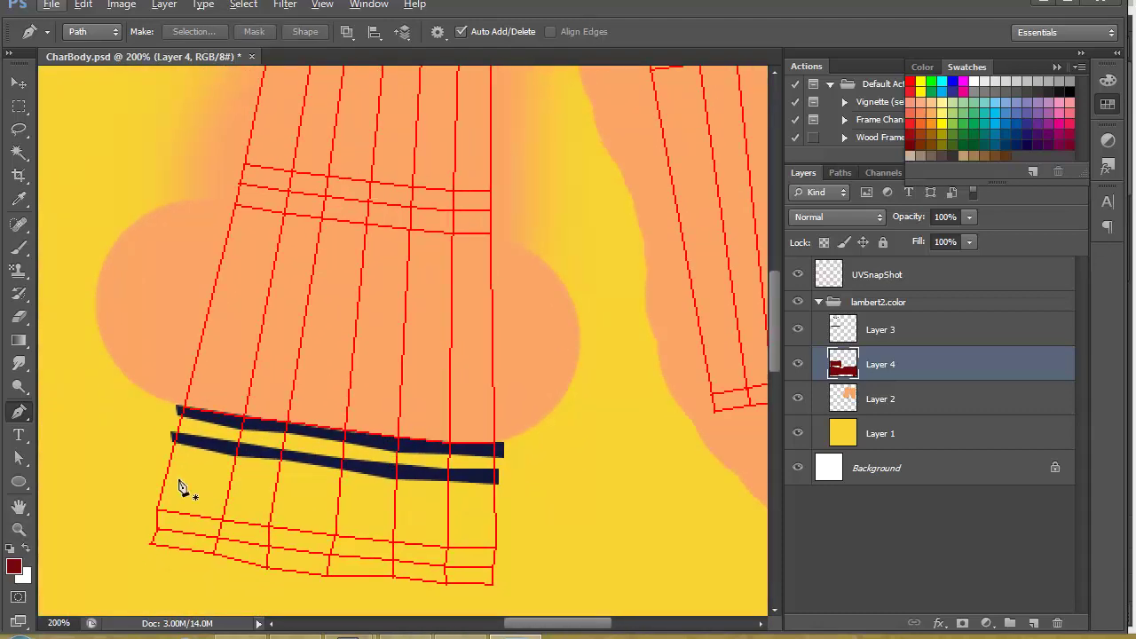
left_click(14, 566)
left_click(264, 424)
key("Return")
- Fill the traced sleeve stripe with navy, shift the selection slightly above it, fill a second parallel stripe and deselect
left_click_drag(612, 250, 358, 547)
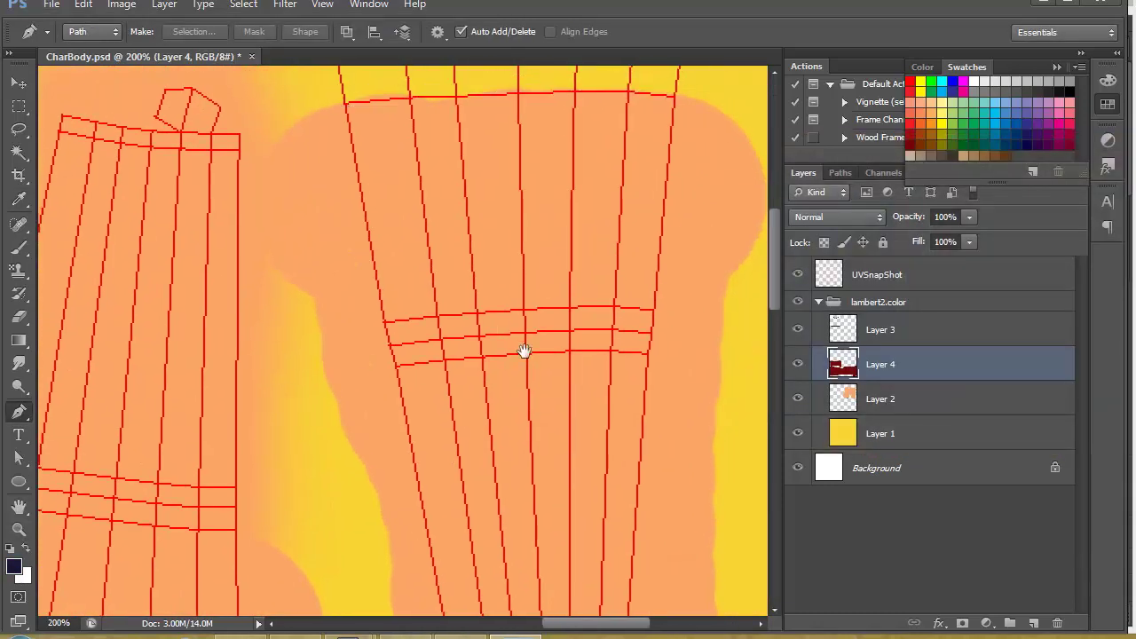
scroll(525, 351, "up", 3)
key("alt+BackSpace")
key("m")
left_click_drag(546, 189, 550, 162)
key("alt+BackSpace")
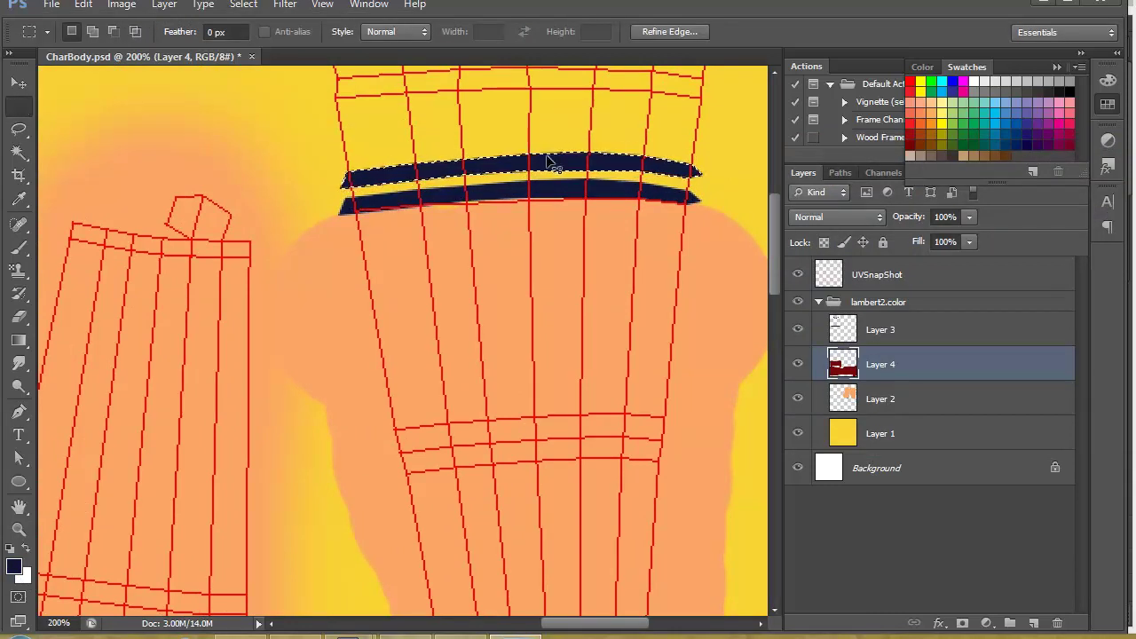
key("ctrl+d")
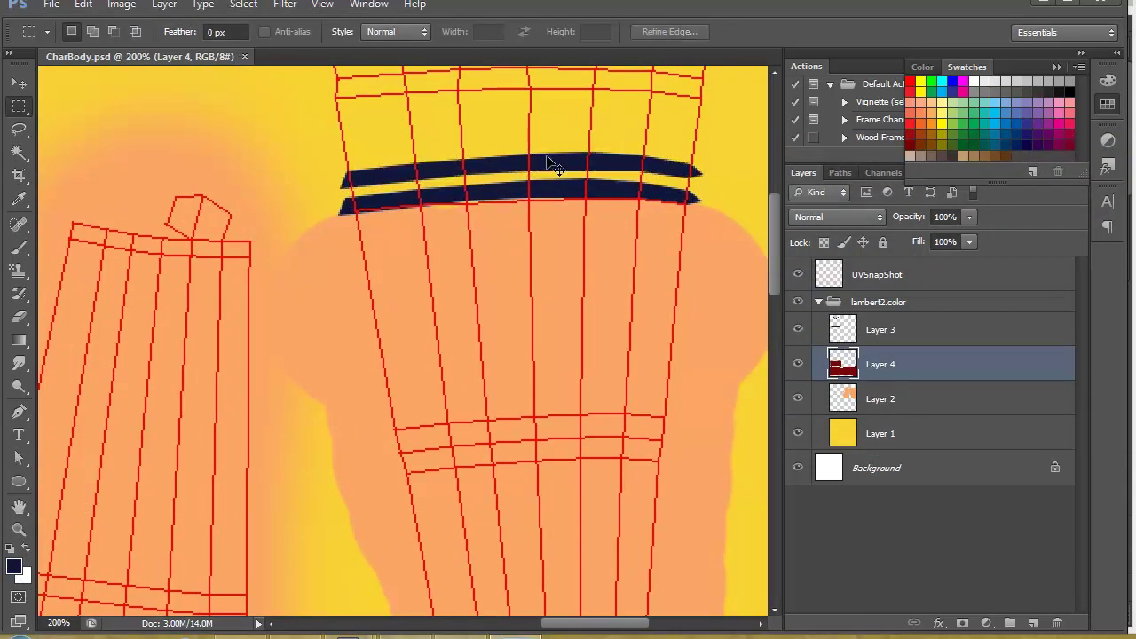
- Update the PSD networks in Maya and inspect the stripes on both sleeves of the character
key("alt+Tab")
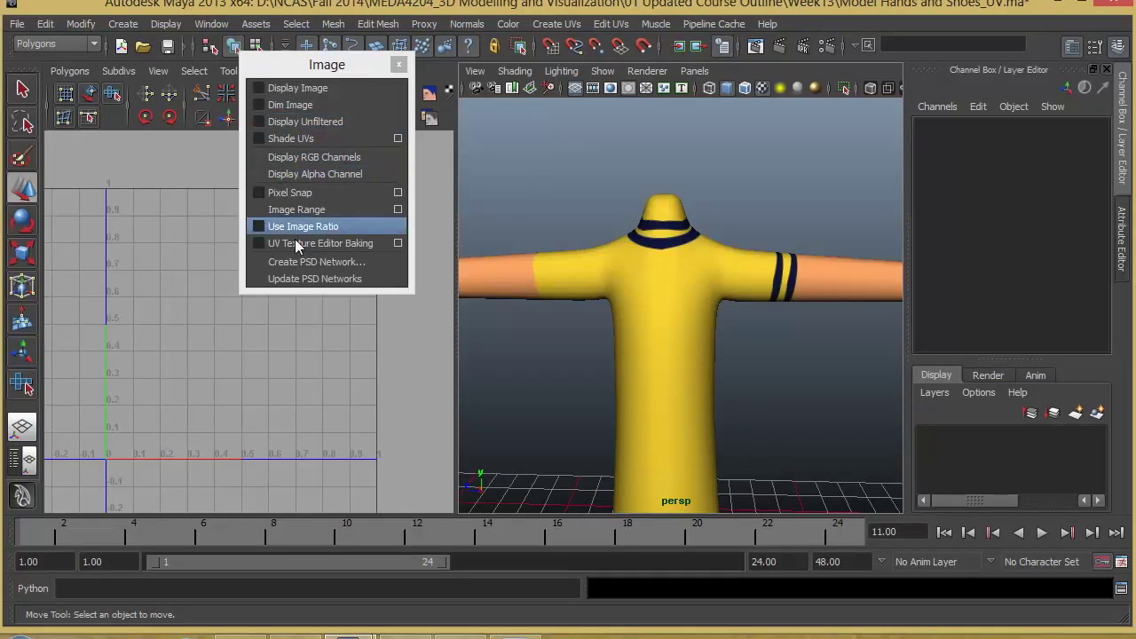
left_click(295, 279)
scroll(692, 372, "down", 5)
left_click_drag(692, 373, 703, 274, "alt")
scroll(732, 242, "up", 3)
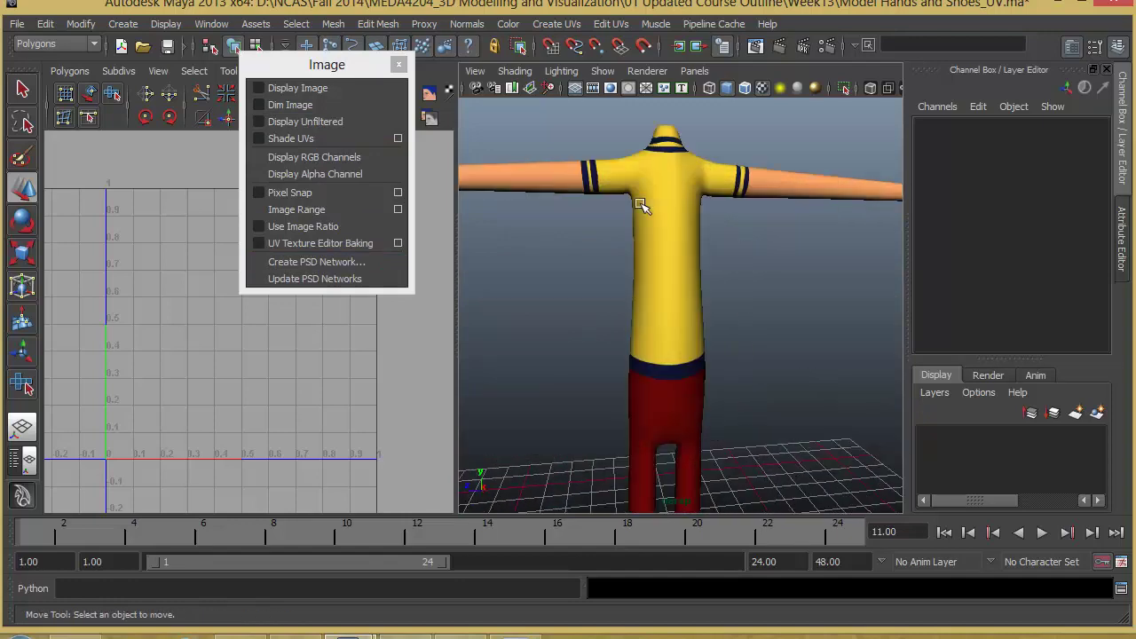
left_click_drag(635, 295, 661, 295, "alt")
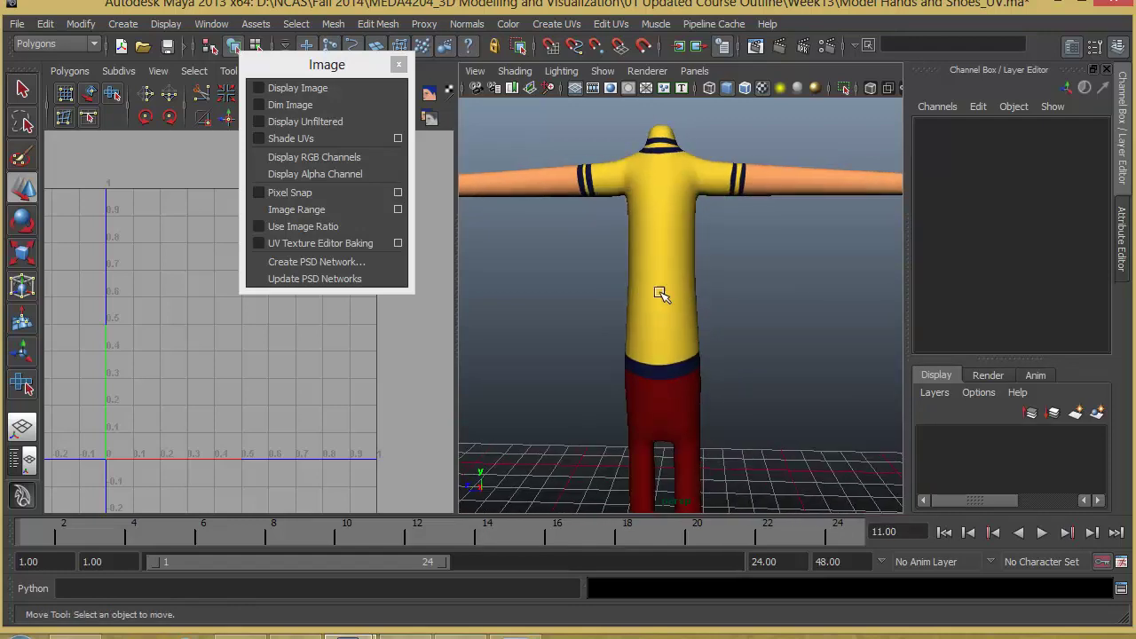
- In Photoshop, copy the thumbs-up smiley layer from Untitled-1 into CharBody.psd
left_click(515, 635)
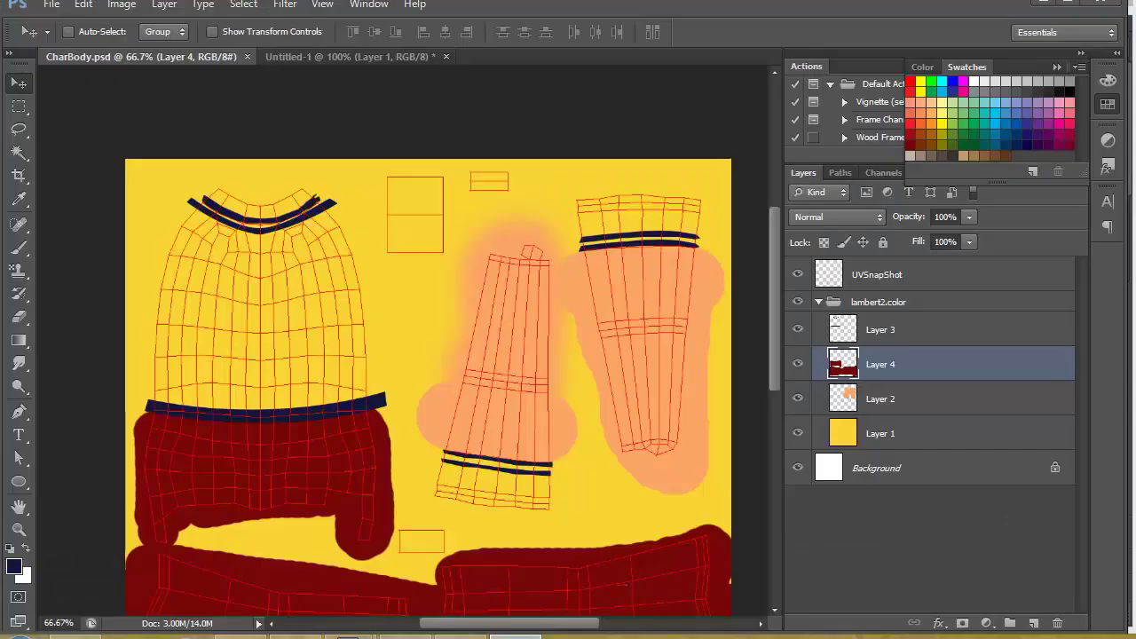
left_click(321, 56)
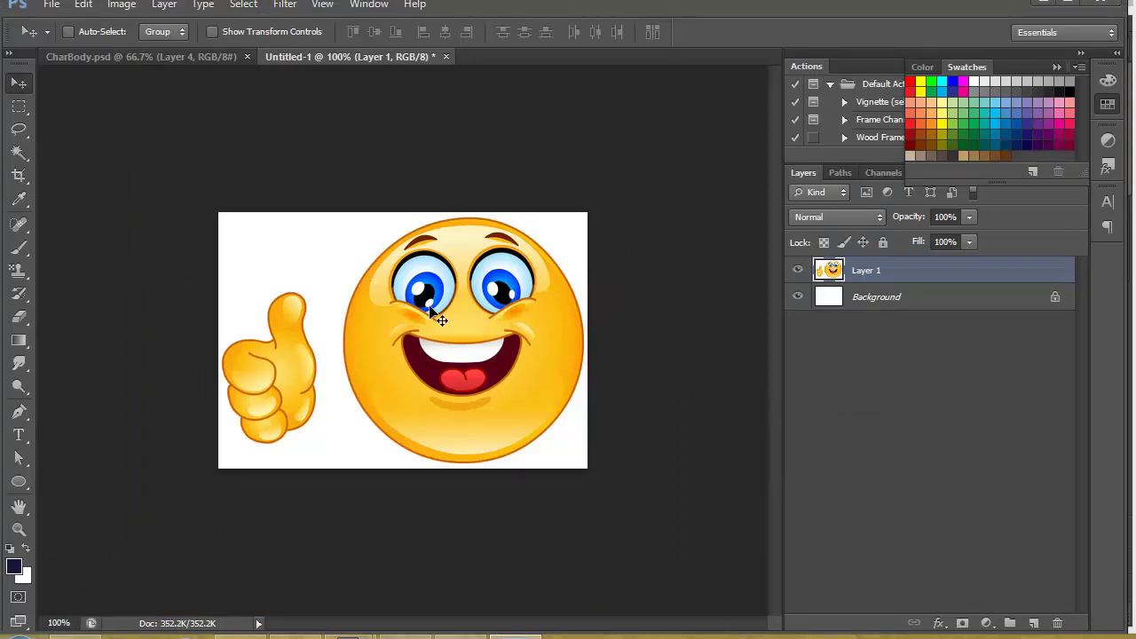
left_click_drag(441, 319, 414, 315)
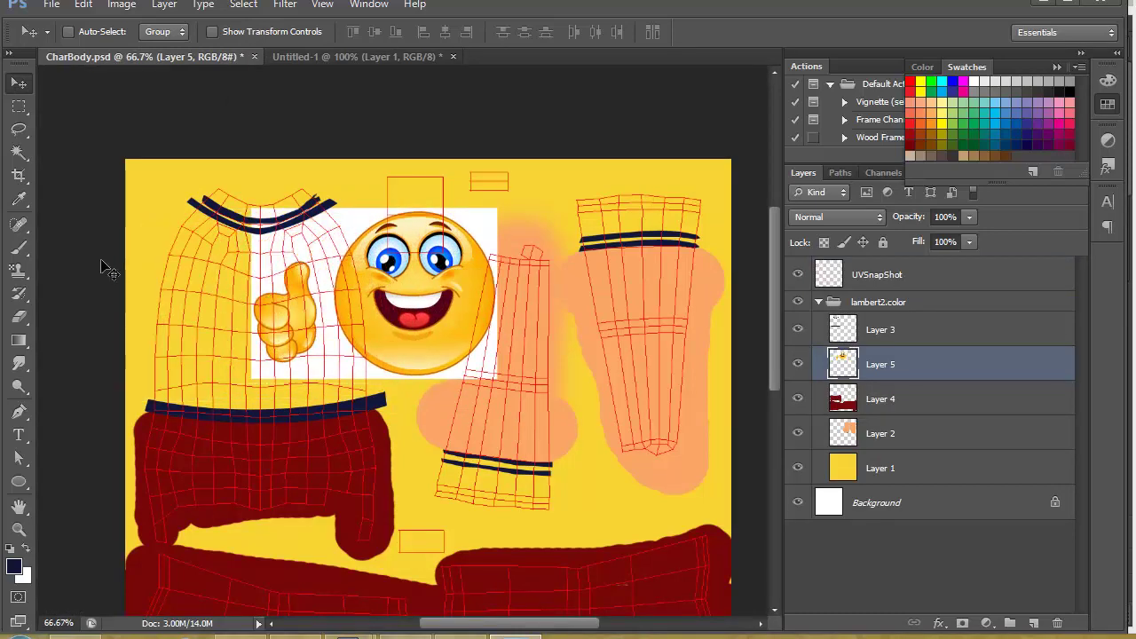
- Select the smiley image's white background with the Magic Wand, delete it and deselect
left_click(18, 152)
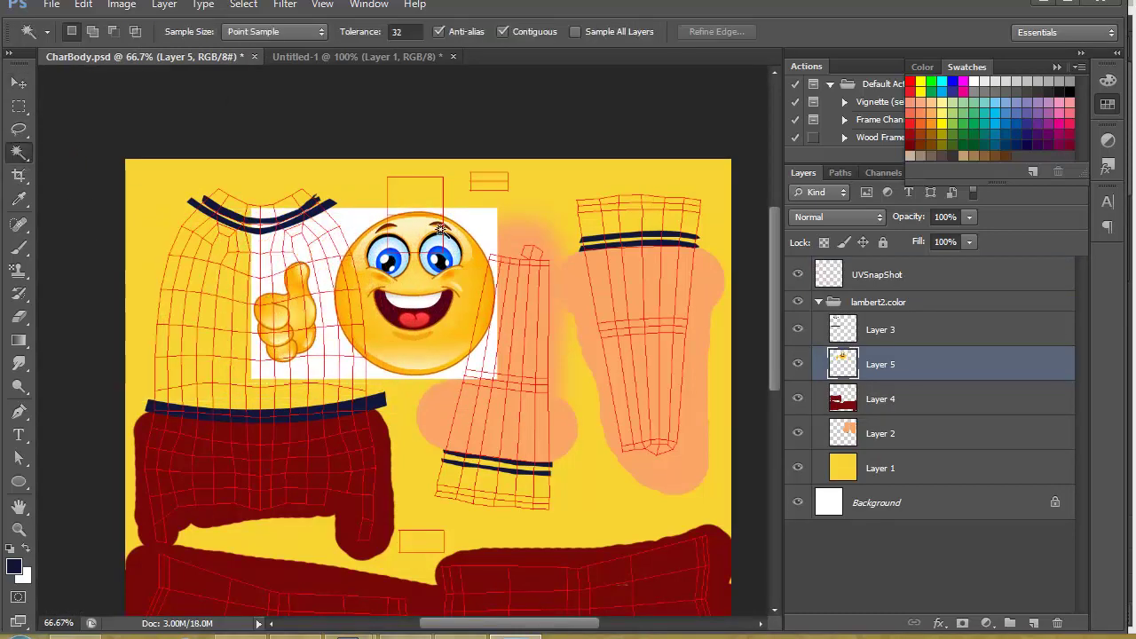
left_click(360, 221)
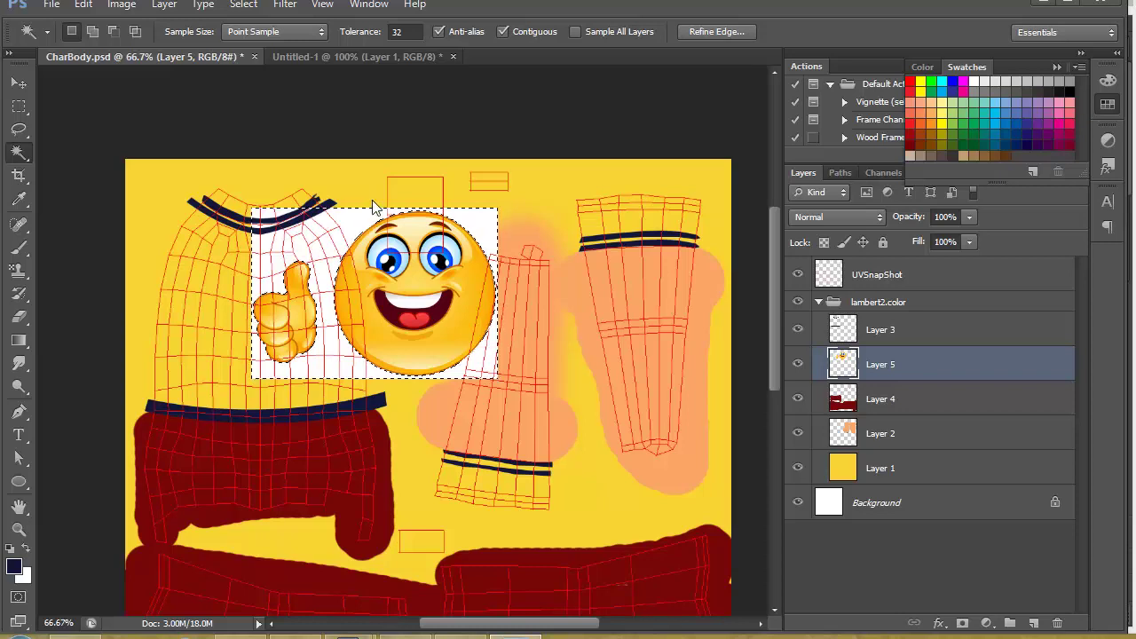
key("Delete")
key("ctrl+d")
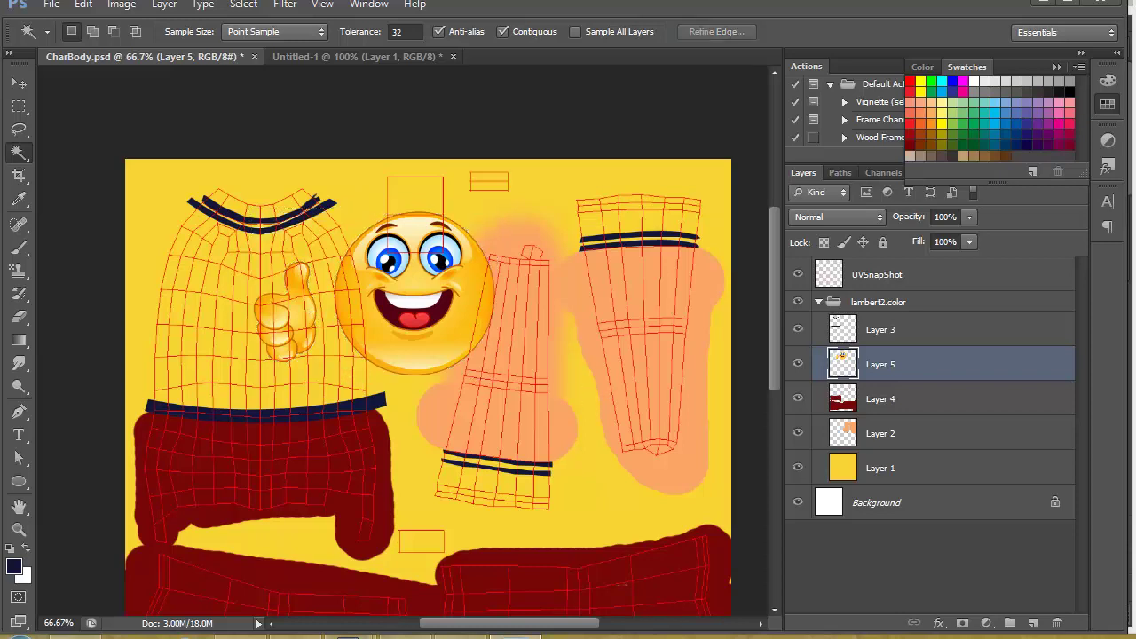
- Move the smiley graphic onto the shirt's UV shell, scale it to about 30% and place its face on the middle of the lower chest
left_click(18, 83)
left_click_drag(396, 301, 229, 320)
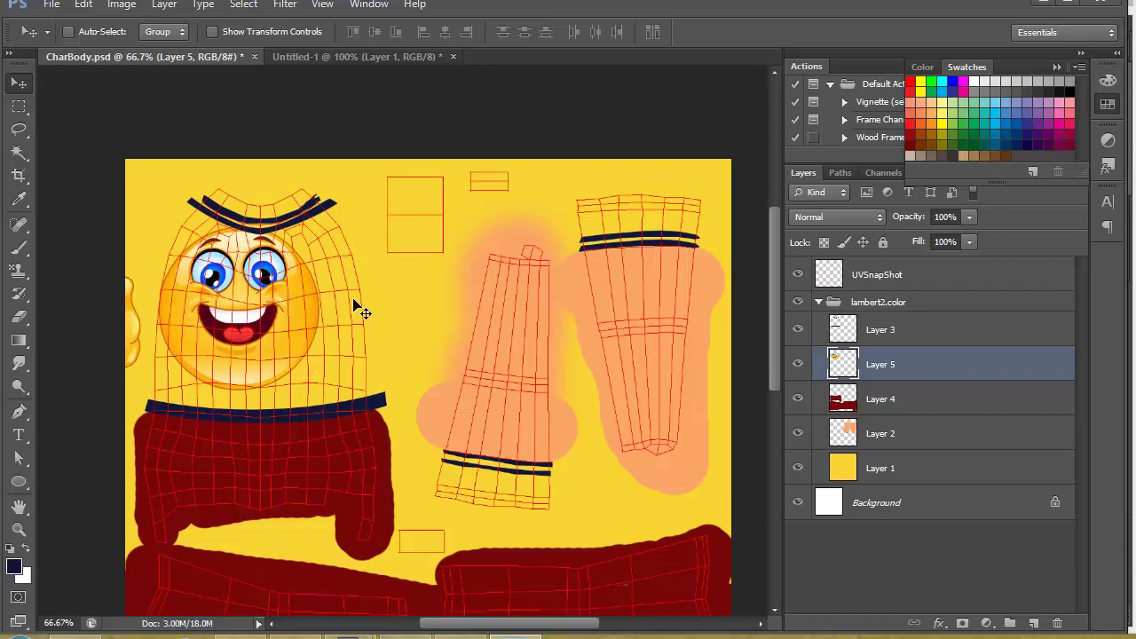
key("ctrl+t")
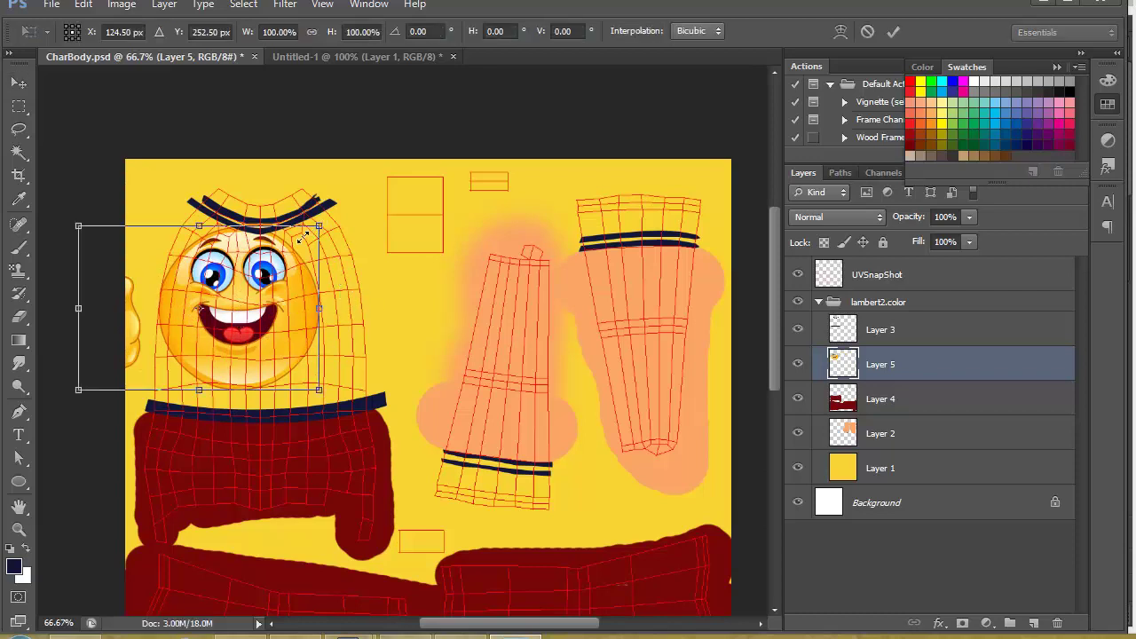
left_click_drag(303, 236, 252, 276, "alt")
left_click_drag(213, 330, 256, 349)
left_click_drag(293, 289, 279, 299, "alt")
left_click_drag(257, 352, 265, 347)
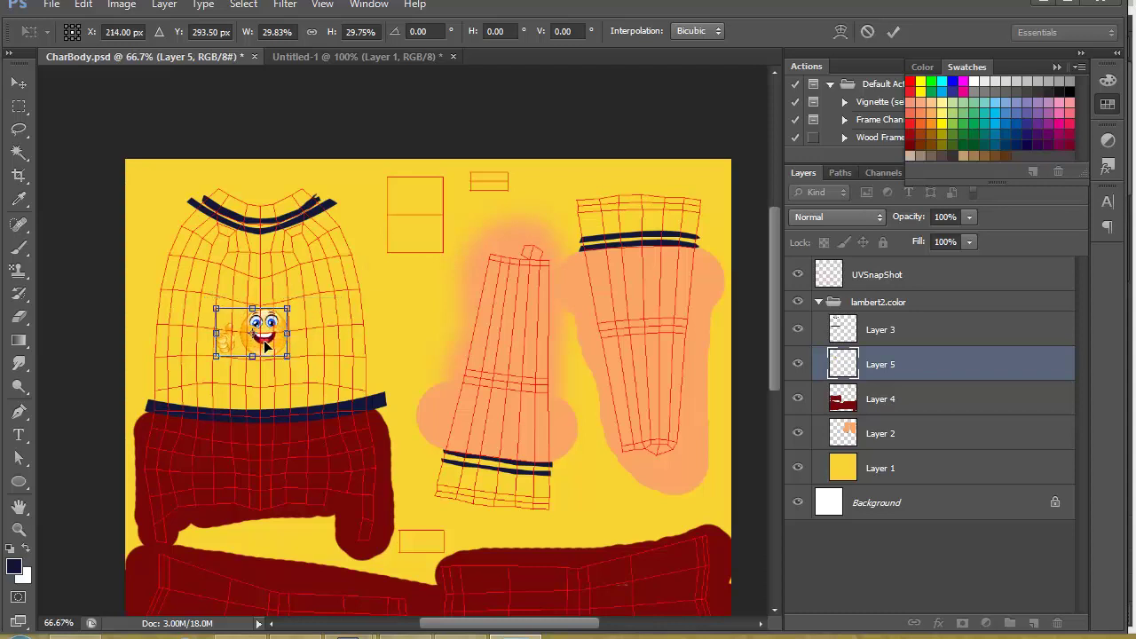
key("Return")
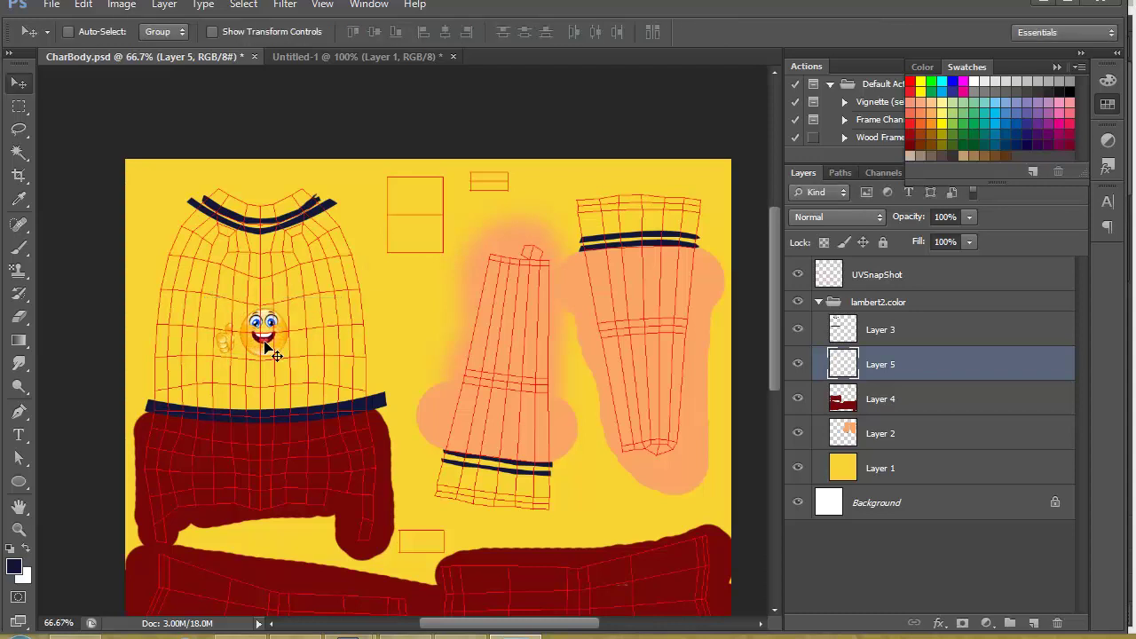
- Save CharBody.psd, switch to Maya and update the PSD networks
key("ctrl+s")
key("alt+Tab")
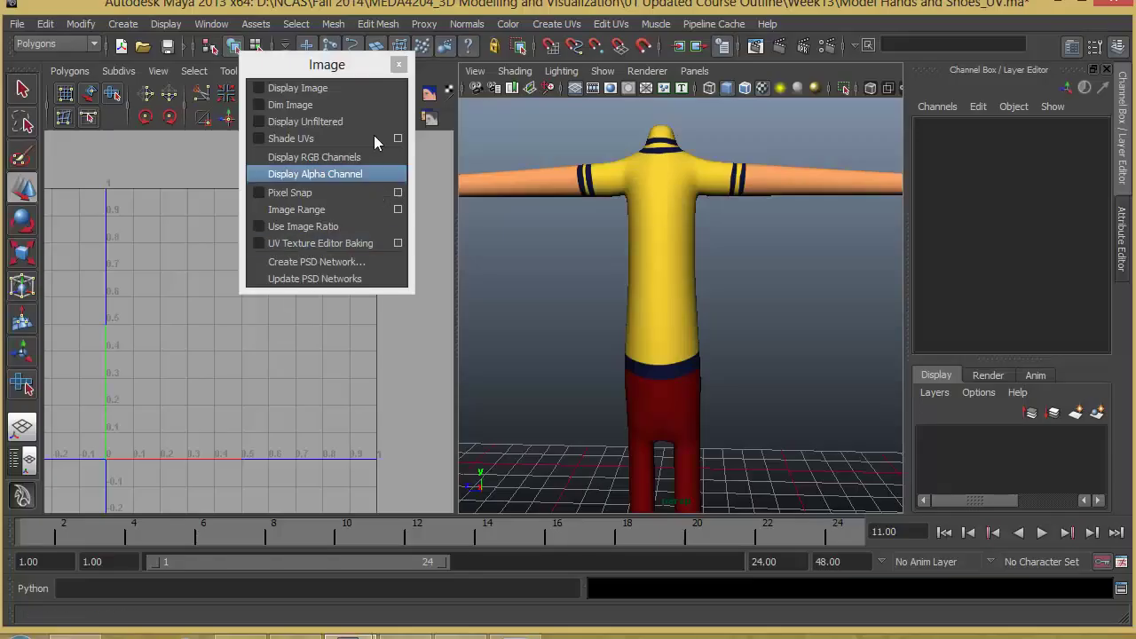
left_click(315, 277)
- Examine the smiley graphic on the front of the character's shirt up close and from several angles
left_click_drag(583, 287, 654, 319, "alt")
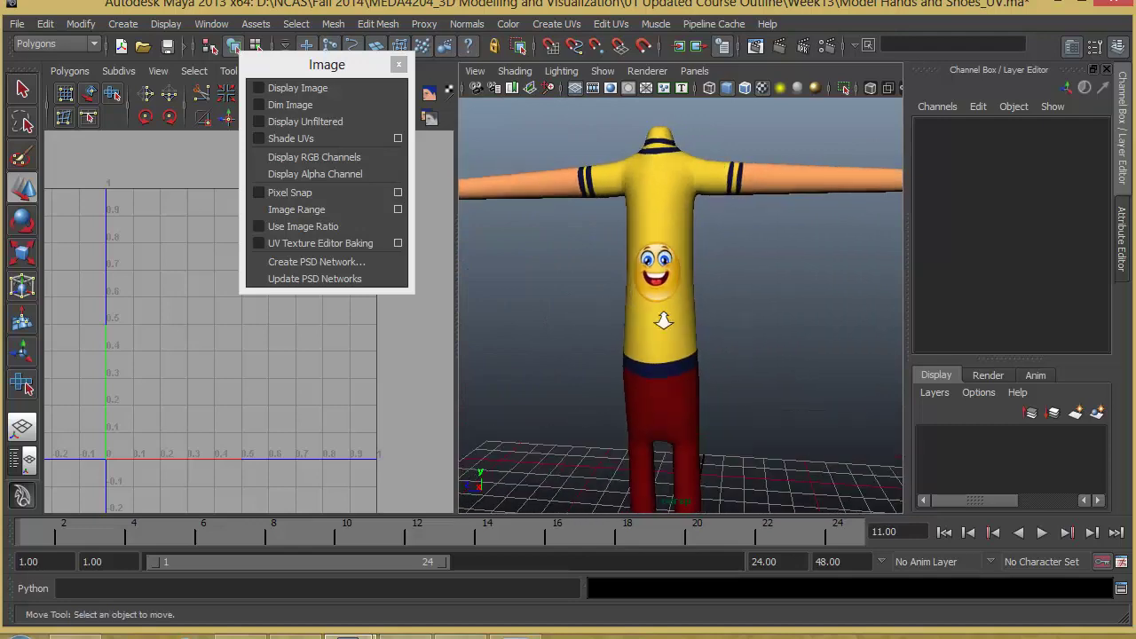
right_click_drag(654, 319, 783, 329, "alt")
left_click_drag(782, 329, 843, 321, "alt")
right_click_drag(843, 321, 816, 307, "alt")
middle_click_drag(816, 307, 802, 421, "alt")
right_click_drag(801, 420, 683, 399, "alt")
mouse_move(683, 399)
left_mouse_down("alt")
mouse_move(670, 396)
mouse_move(695, 390)
left_mouse_up("alt")
middle_click_drag(695, 391, 645, 342, "alt")
right_click_drag(645, 342, 645, 372, "alt")
left_click_drag(644, 373, 649, 373, "alt")
middle_click_drag(649, 372, 699, 363, "alt")
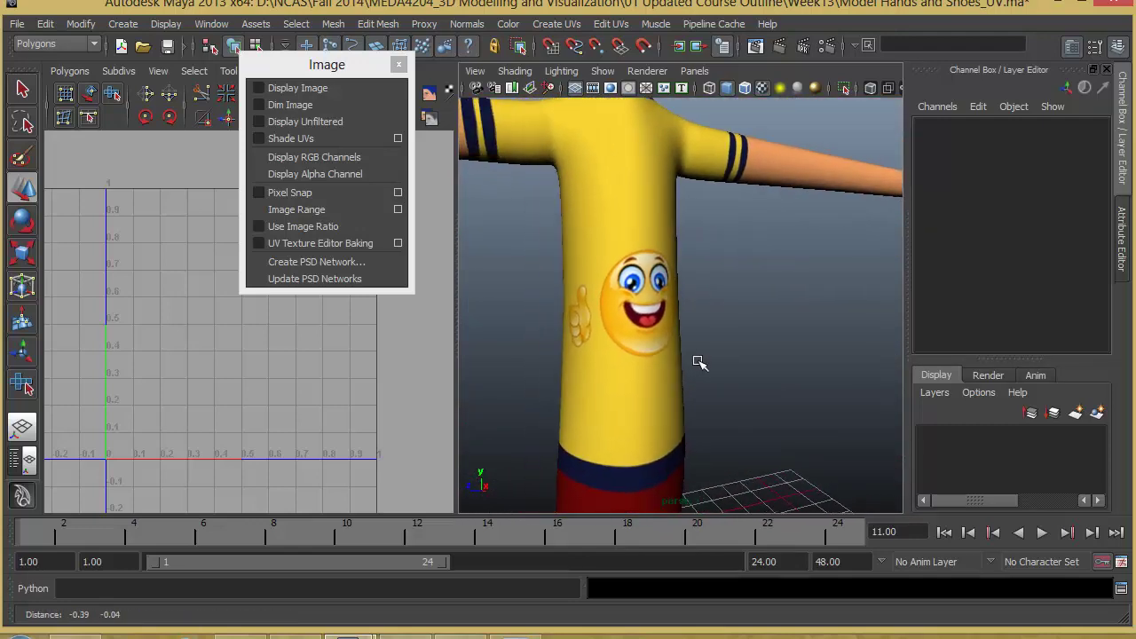
left_click_drag(703, 351, 641, 328, "alt")
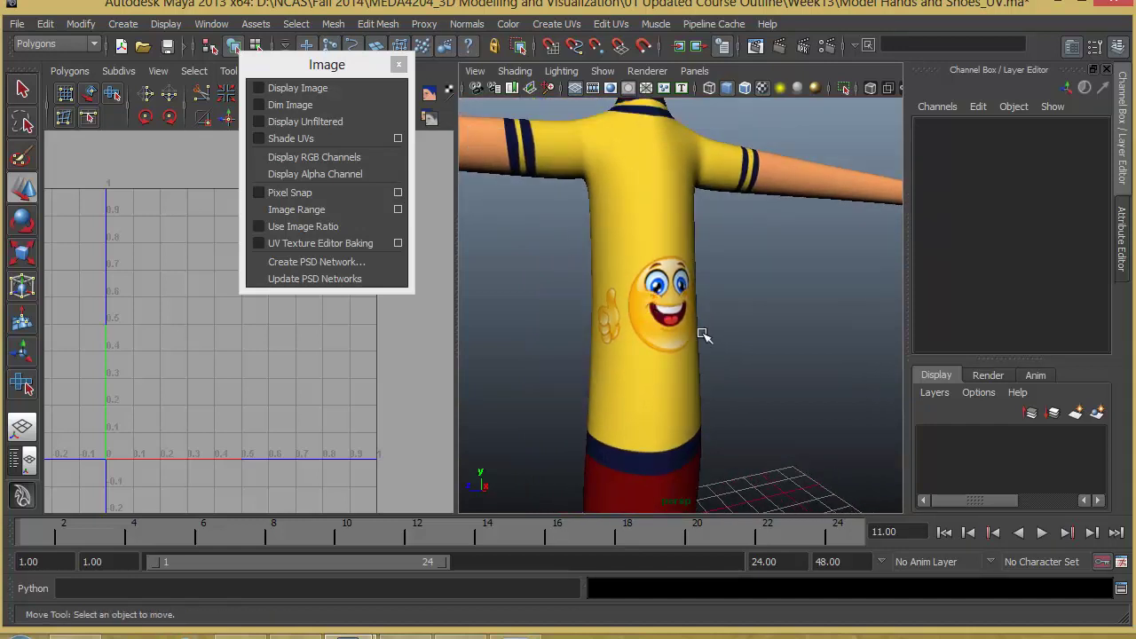